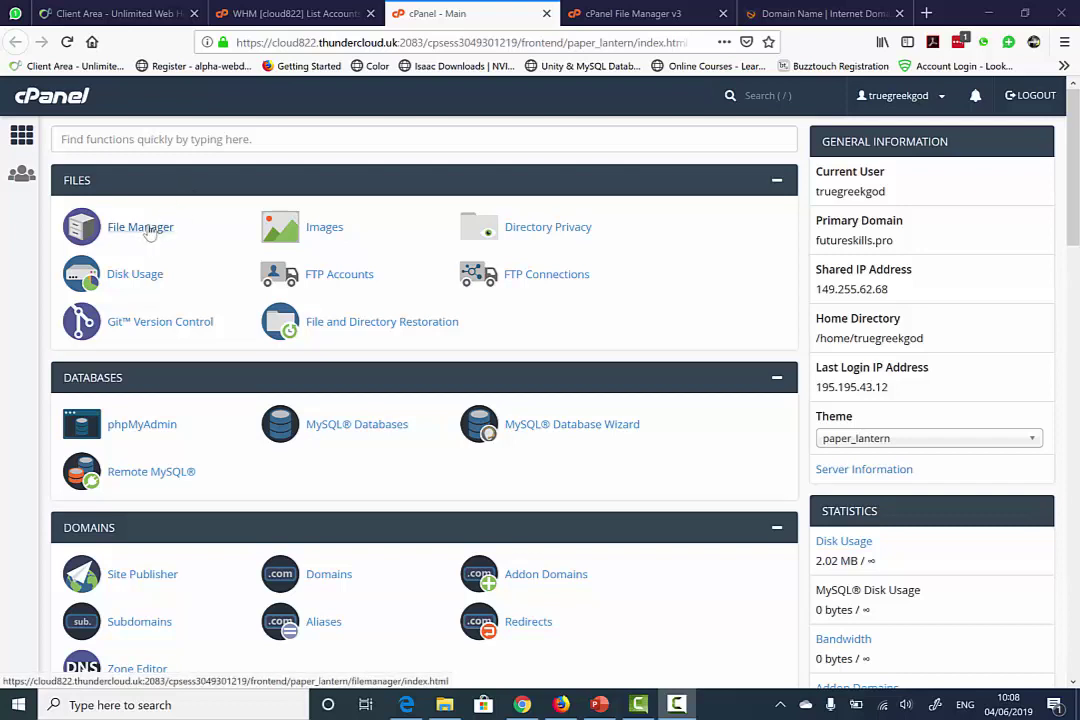
- Open cPanel's File Manager and enter the public_html folder
click(148, 230)
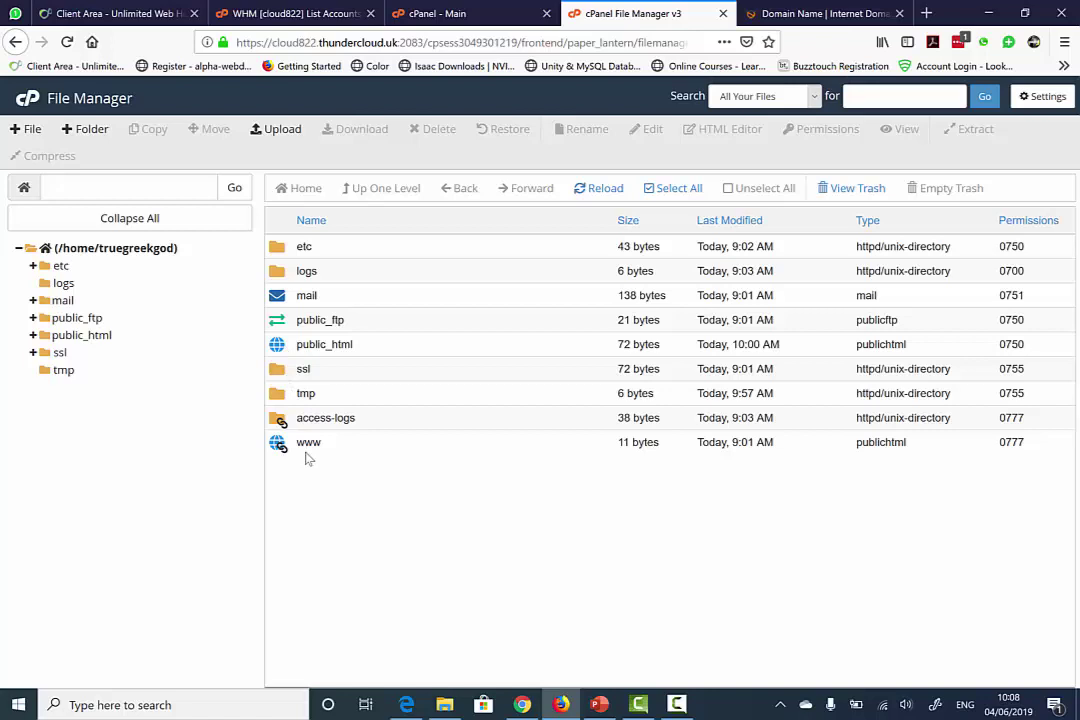
double_click(284, 350)
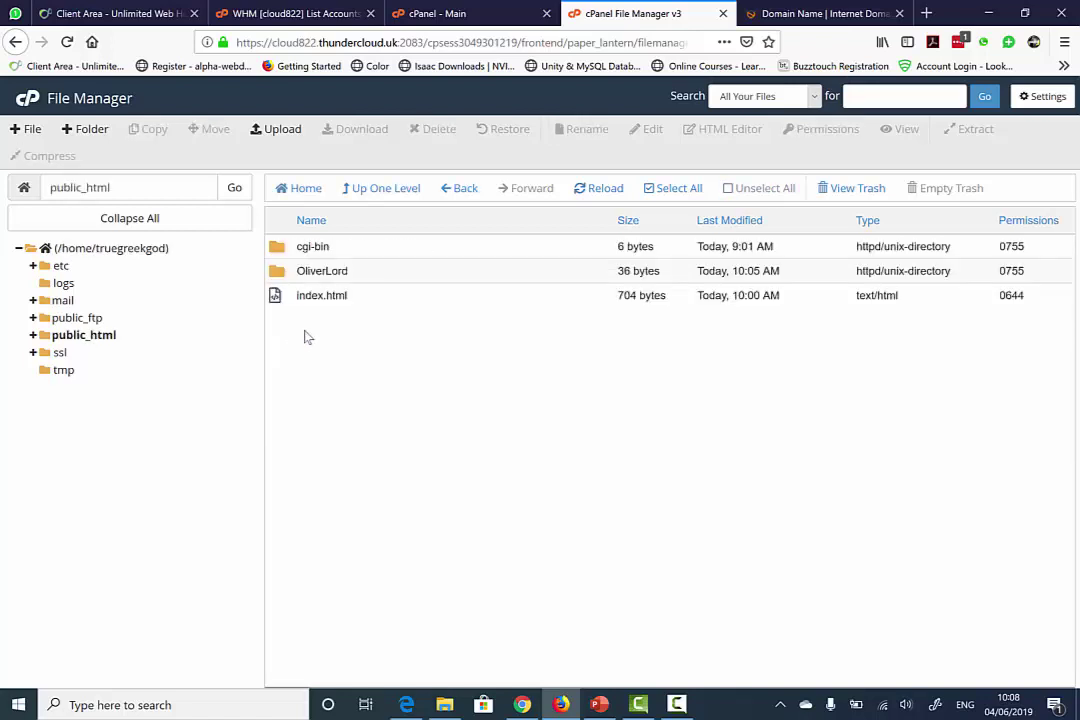
- Create a folder named with the student's full name in public_html and select it
click(88, 131)
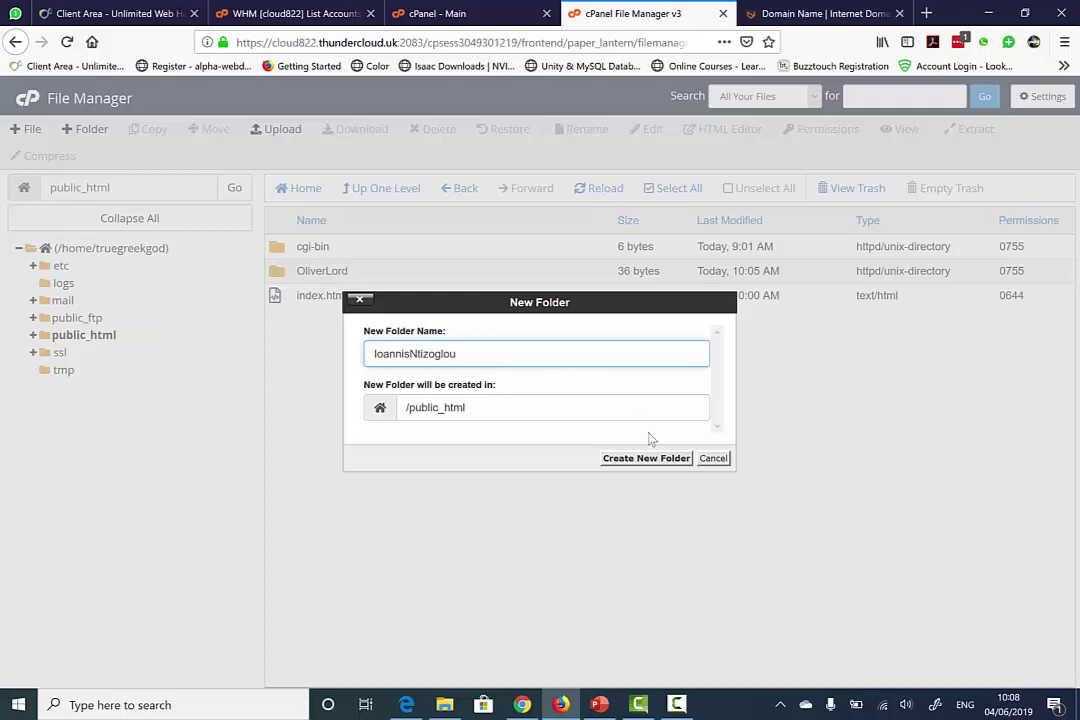
click(648, 461)
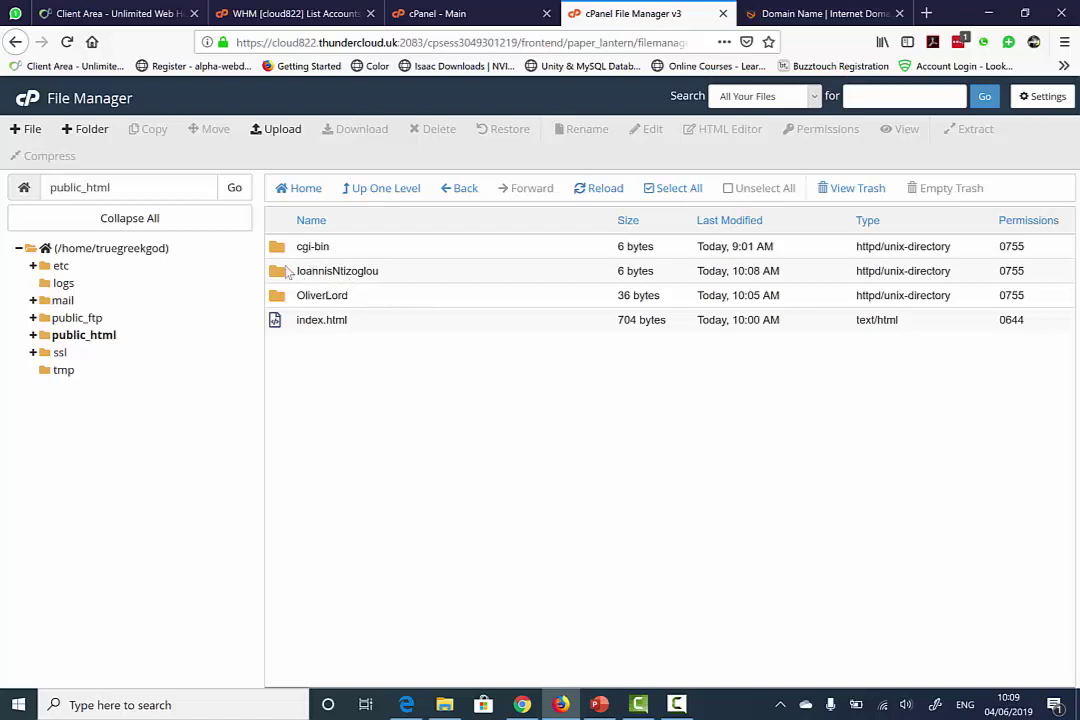
click(338, 270)
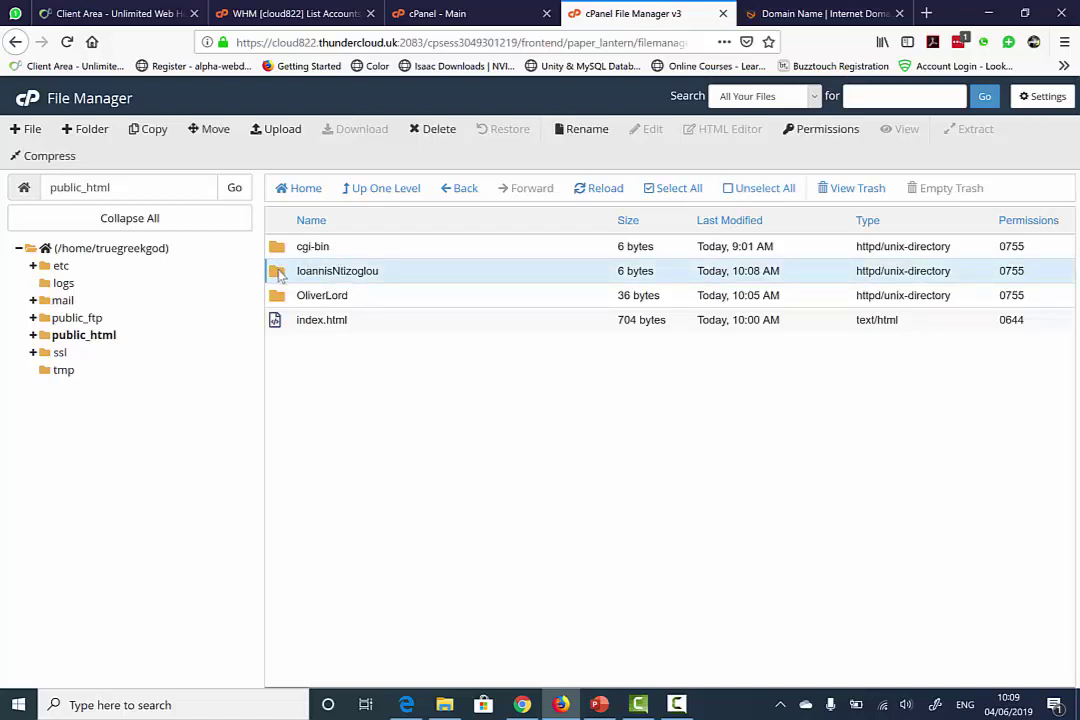
- Add an 'images' subfolder inside the student's folder and reopen the student's folder
double_click(280, 273)
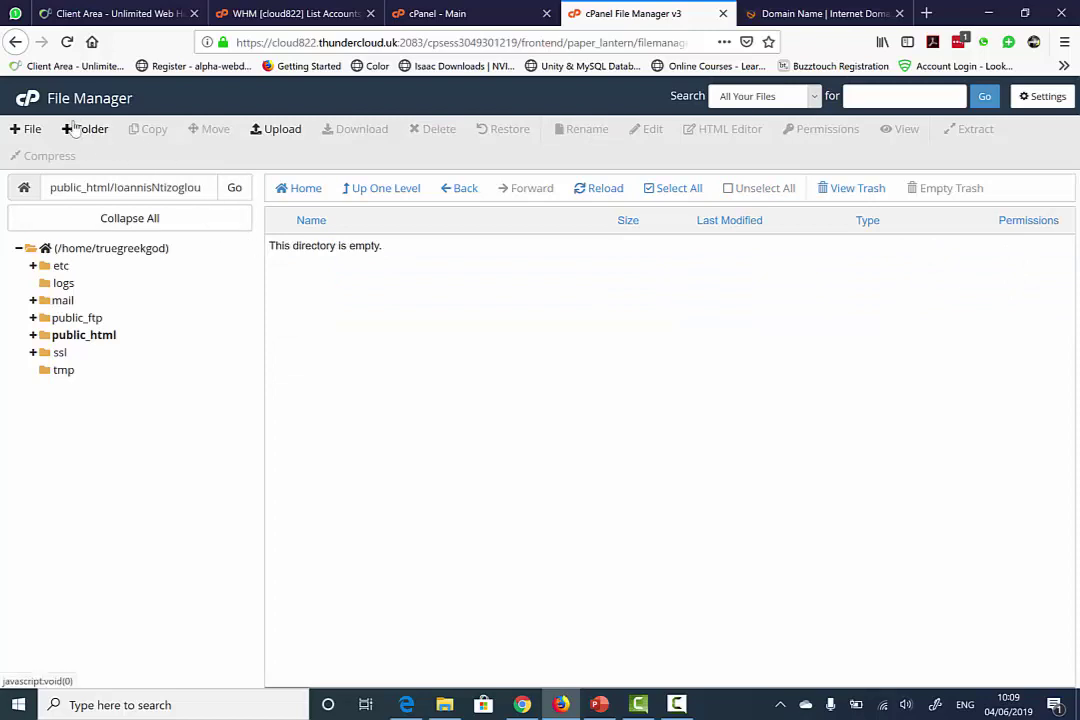
click(84, 129)
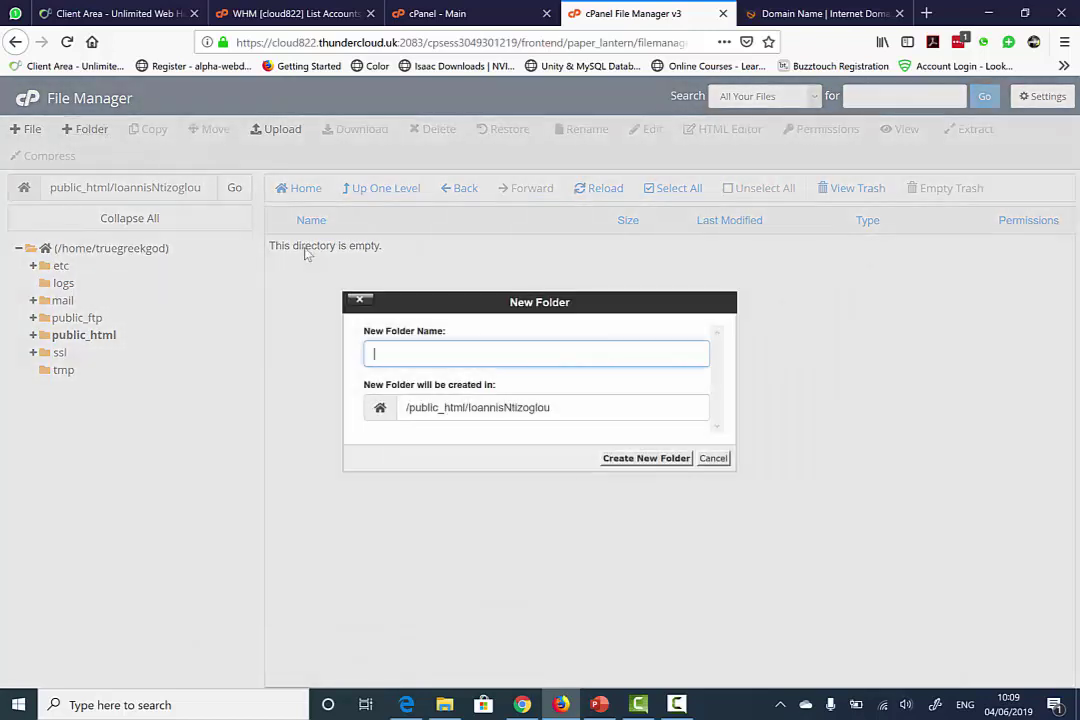
text(images)
click(633, 459)
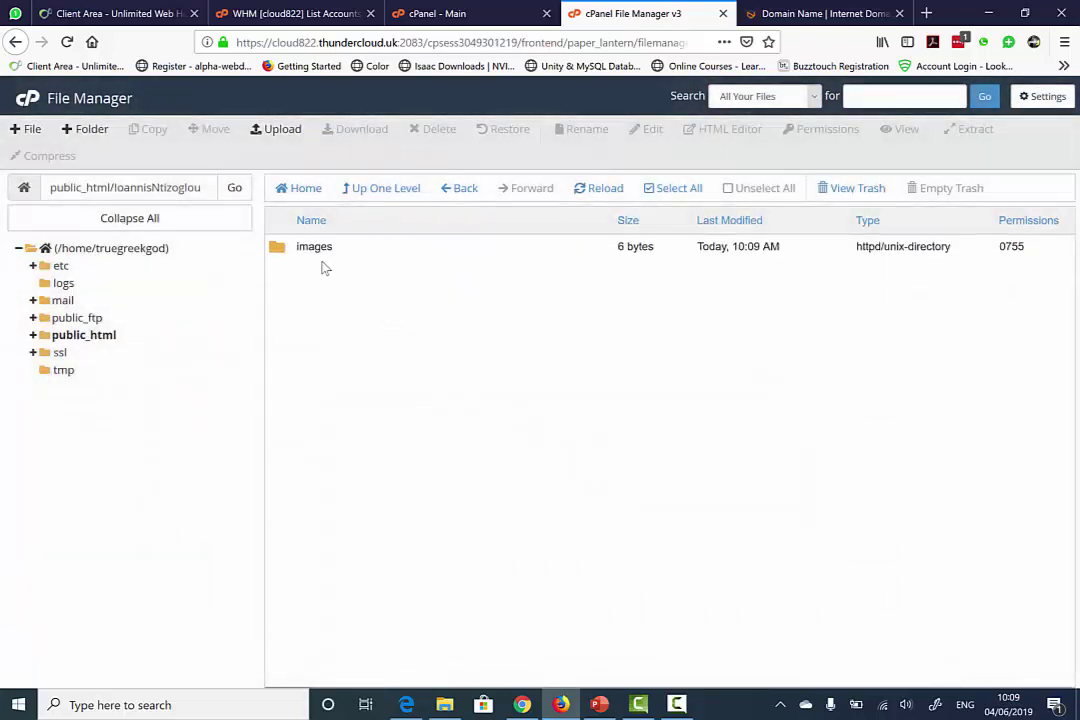
click(373, 196)
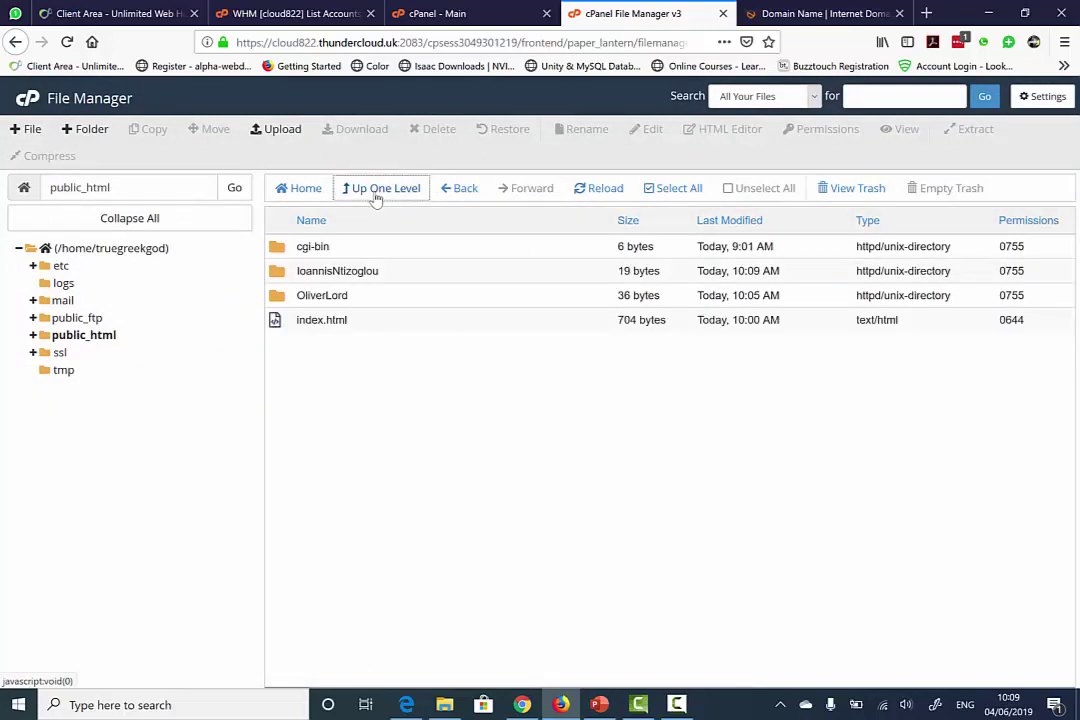
double_click(290, 275)
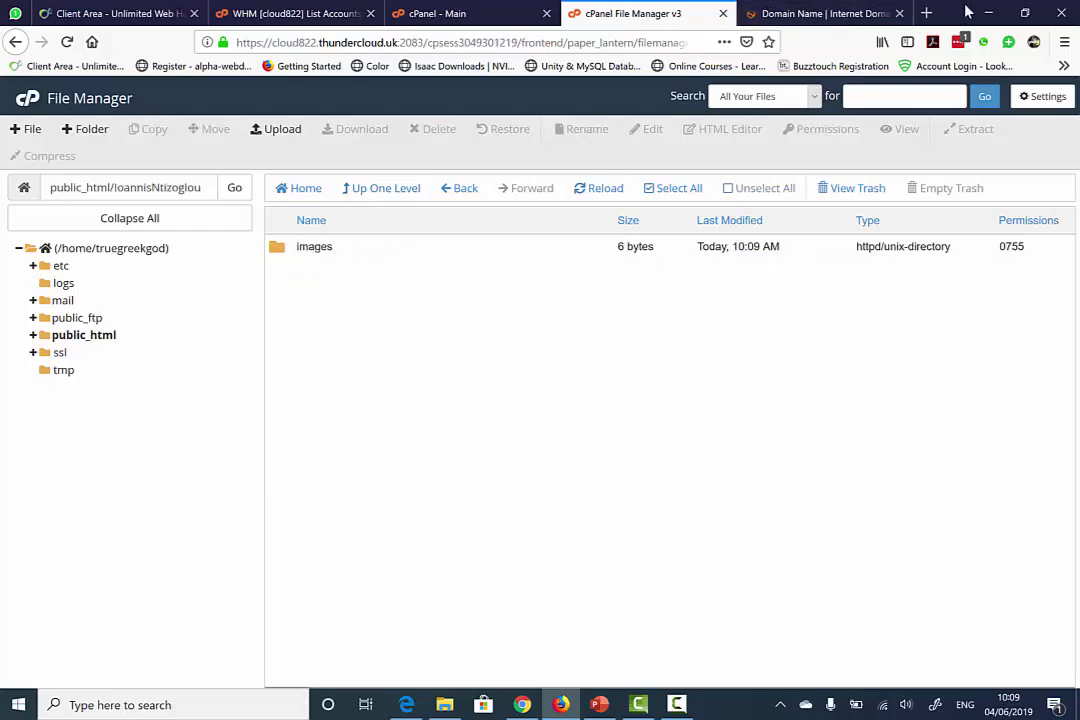
drag(935, 12, 950, 158)
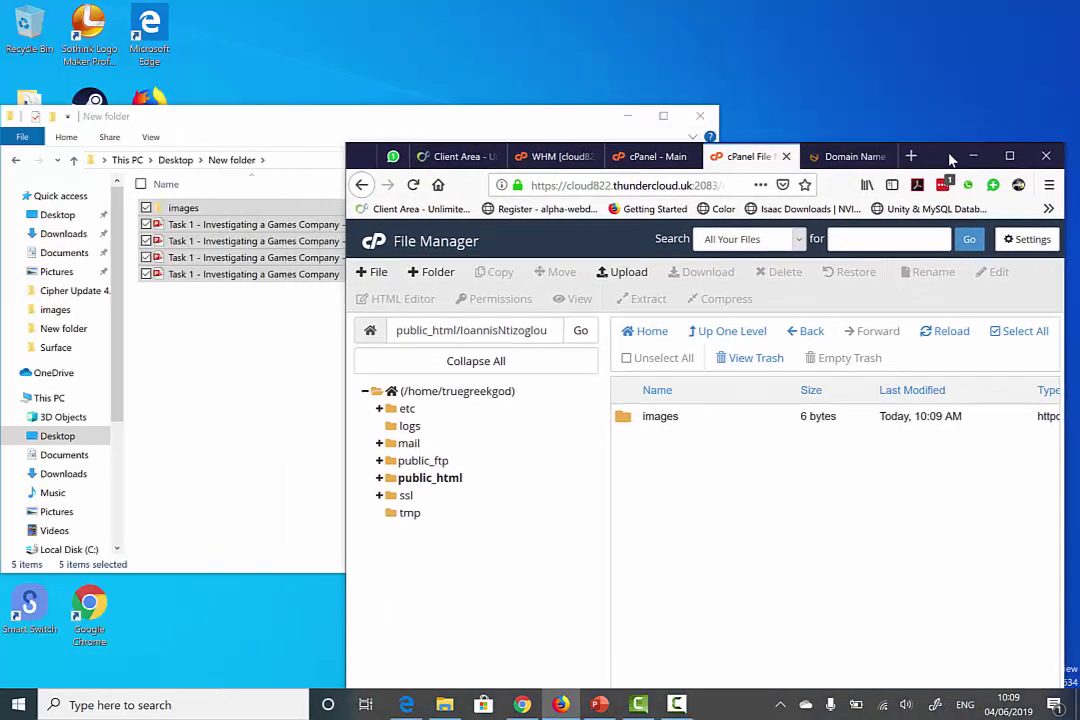
- Create a MyWebsite folder on the desktop and open it
click(626, 116)
right_click(250, 119)
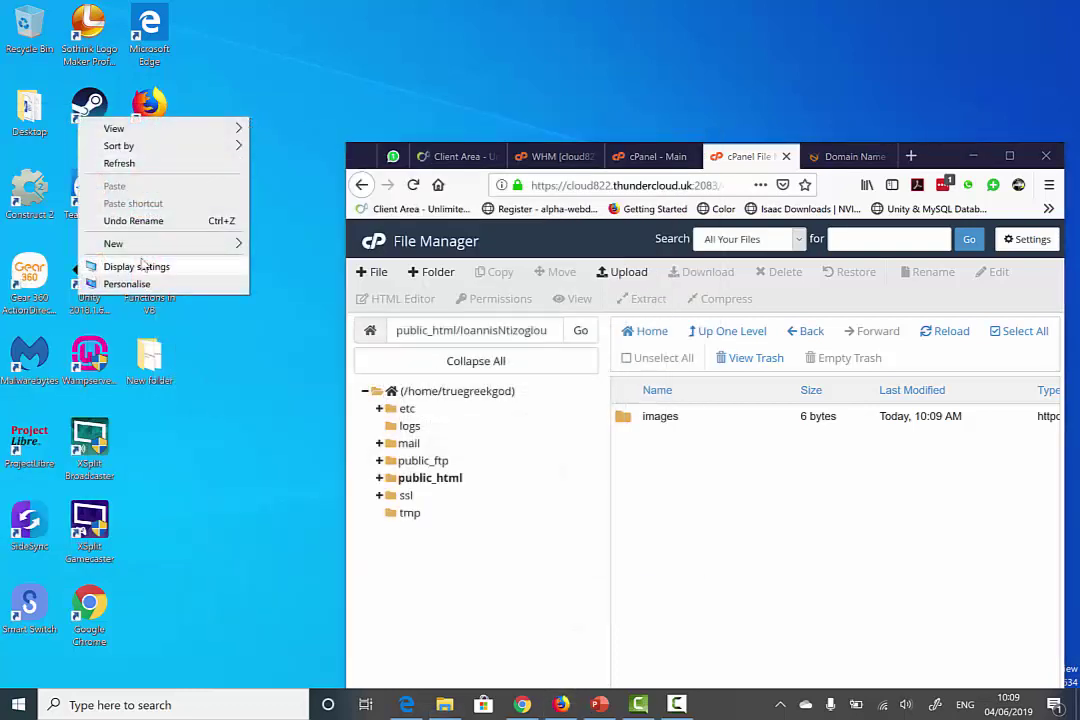
mouse_move(137, 245)
click(284, 249)
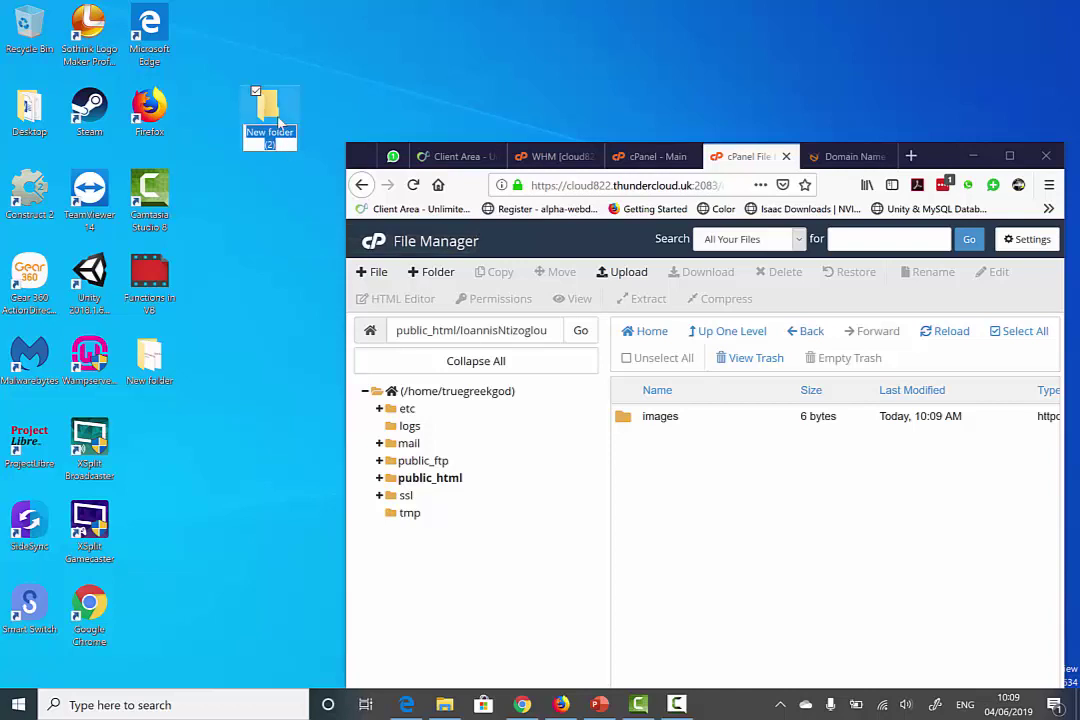
text(MyWebsite)
key(Return)
double_click(272, 115)
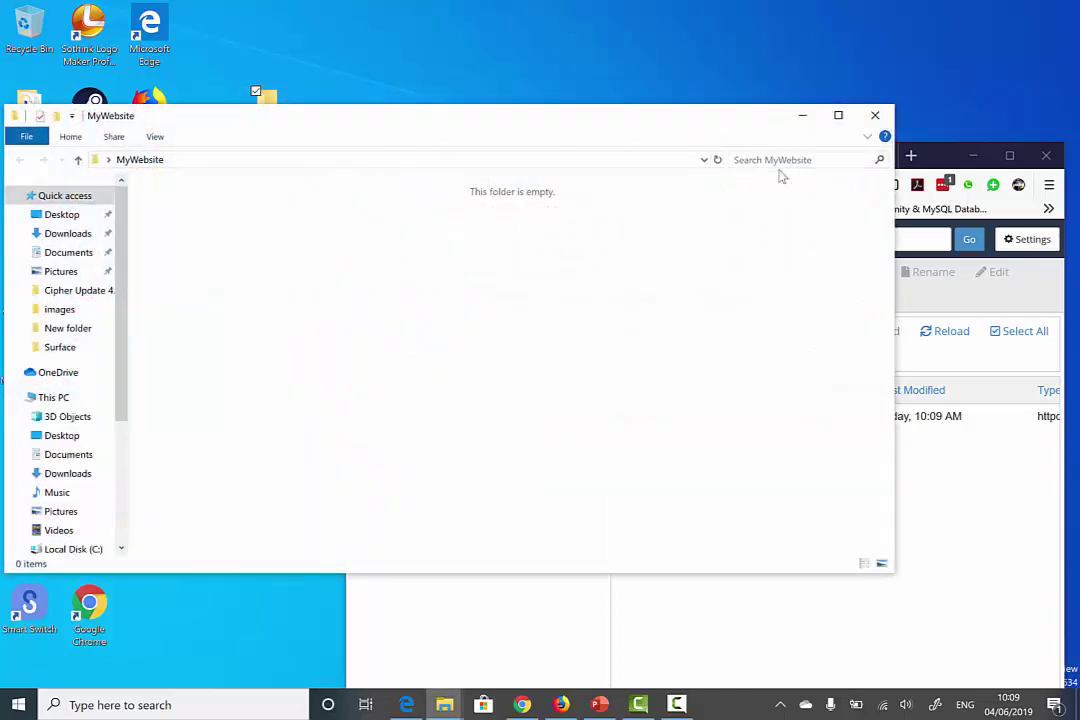
- Add a new text document named index.html in MyWebsite and open it in Notepad
drag(896, 305, 339, 245)
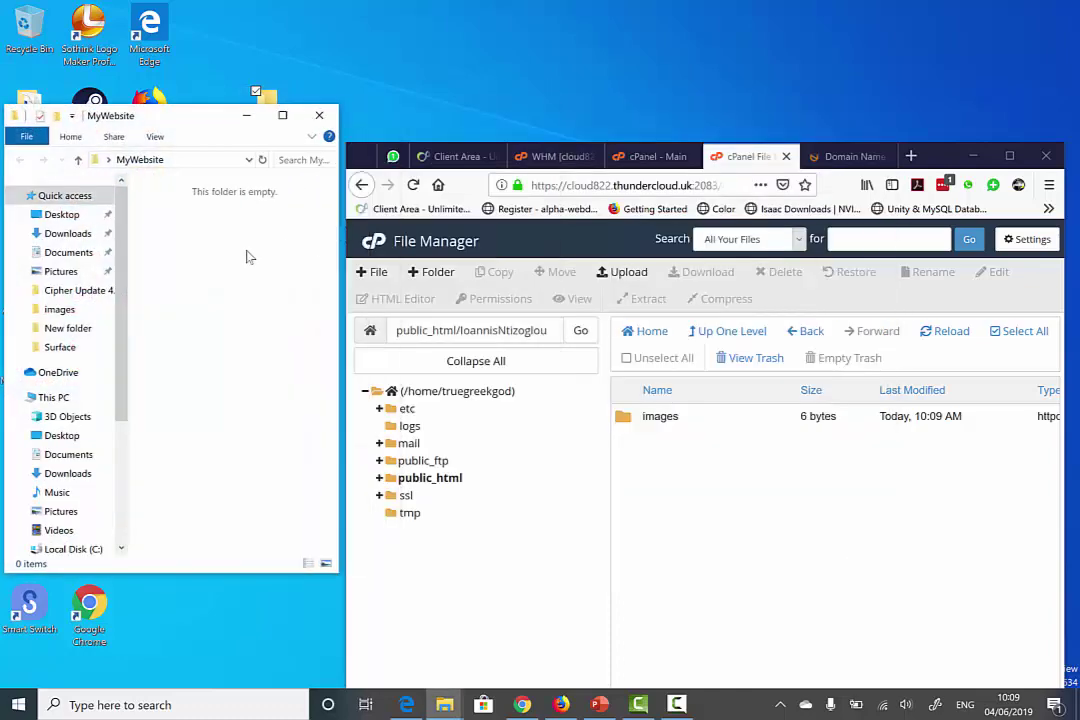
right_click(243, 262)
mouse_move(200, 440)
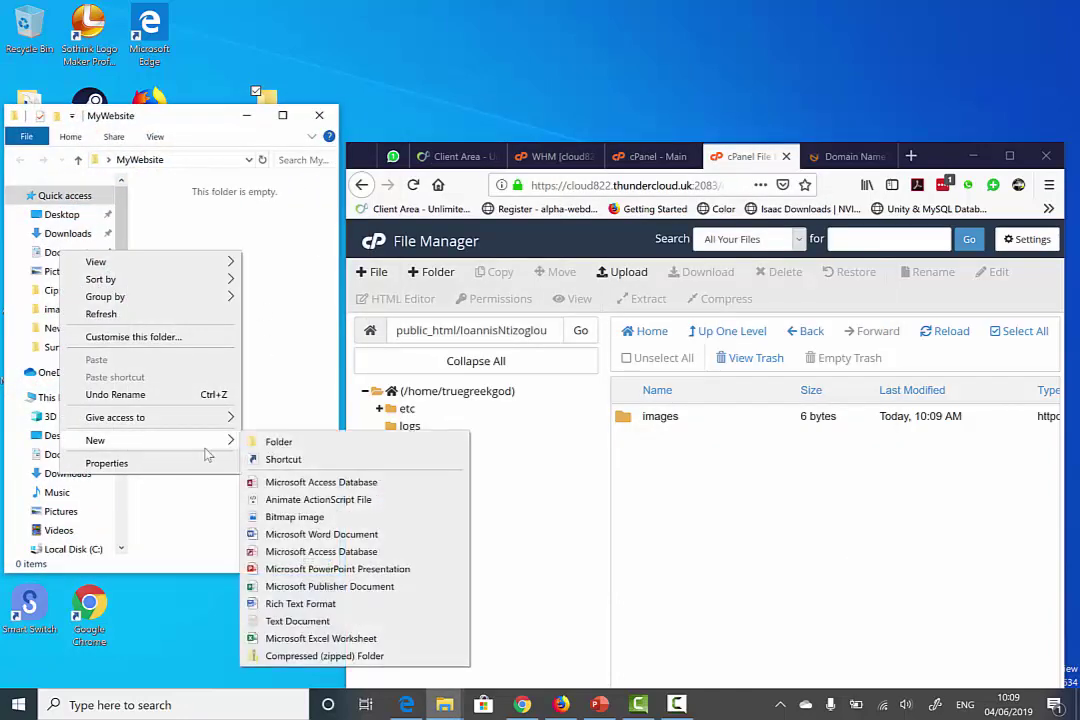
click(297, 620)
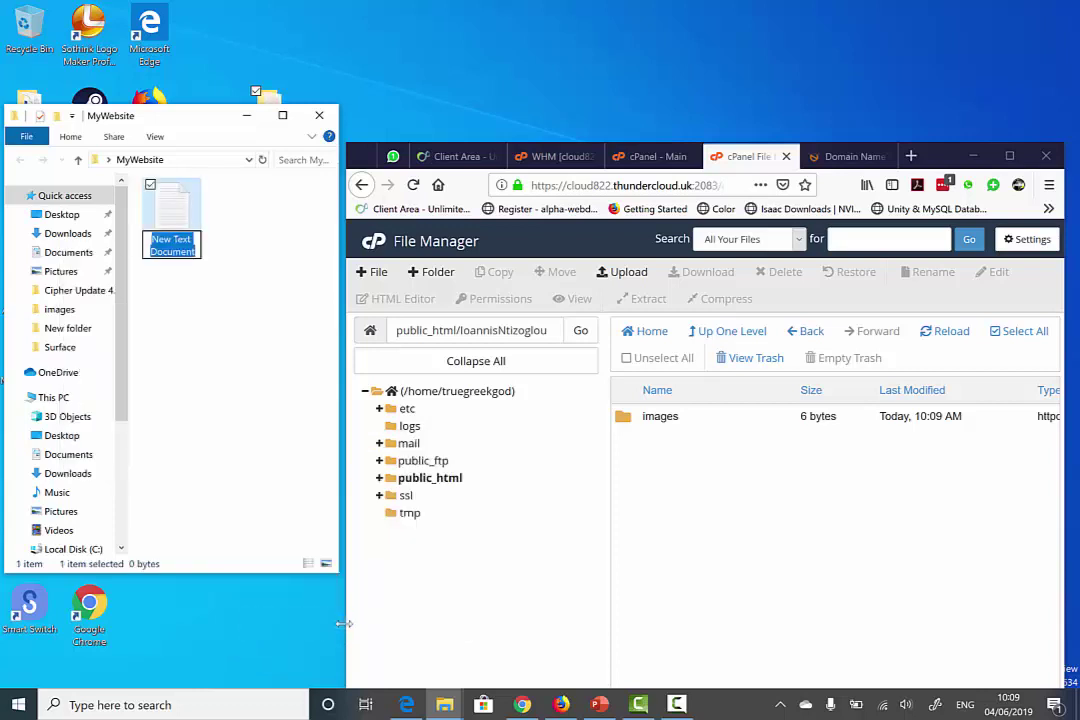
text(index)
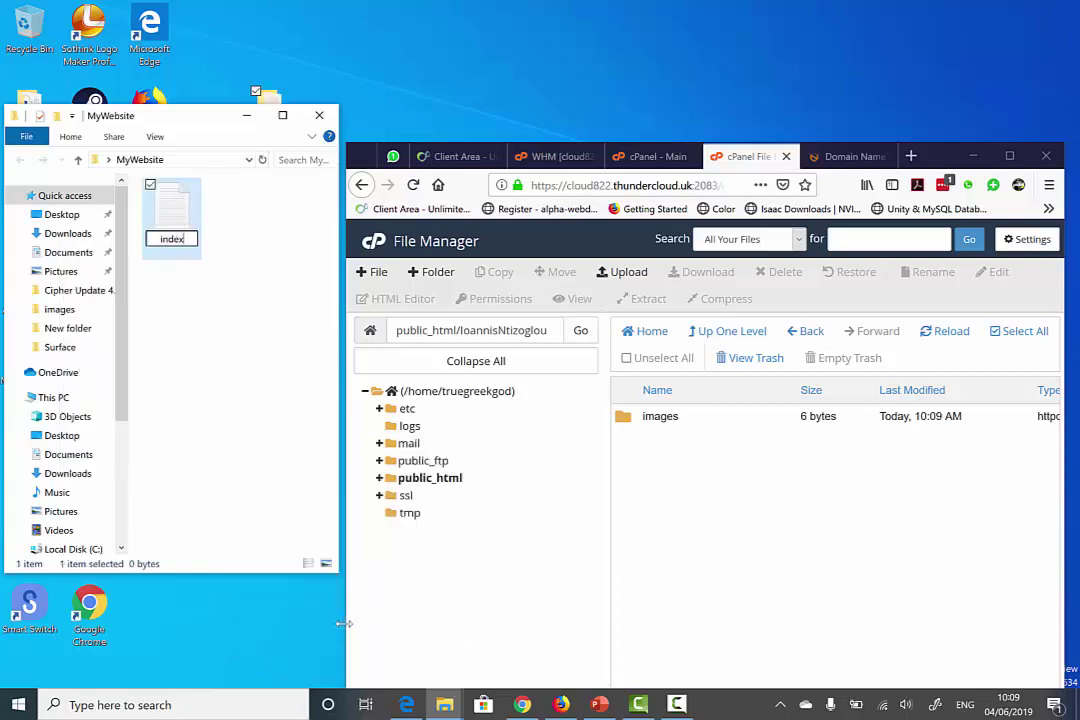
text(.html)
key(Return)
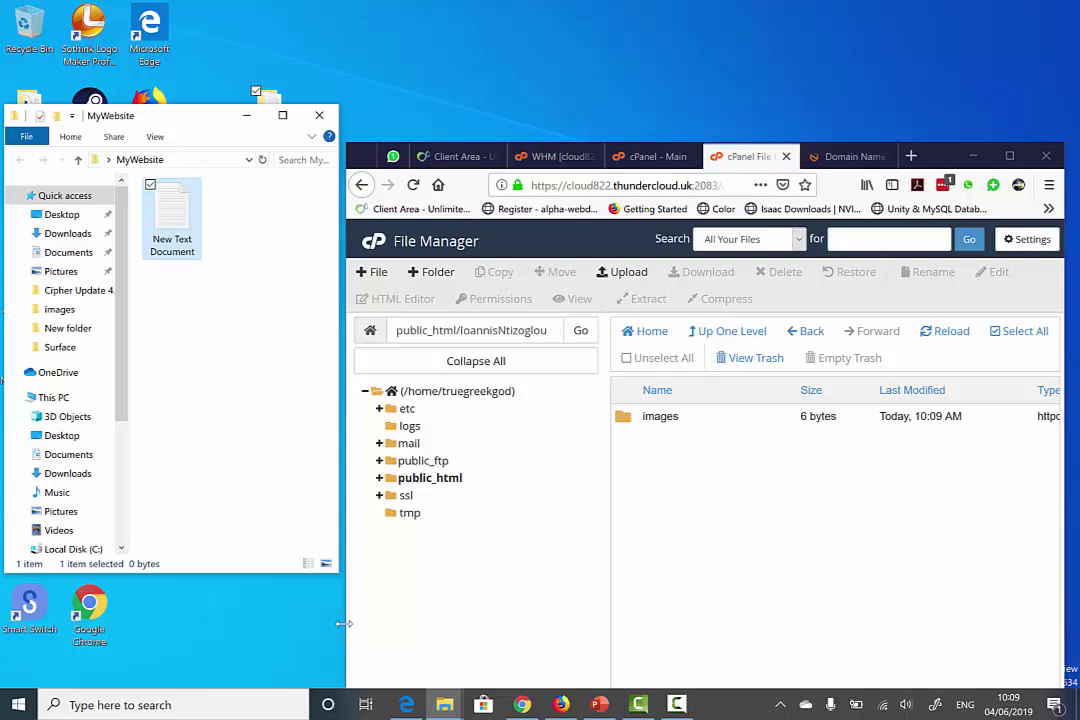
double_click(176, 206)
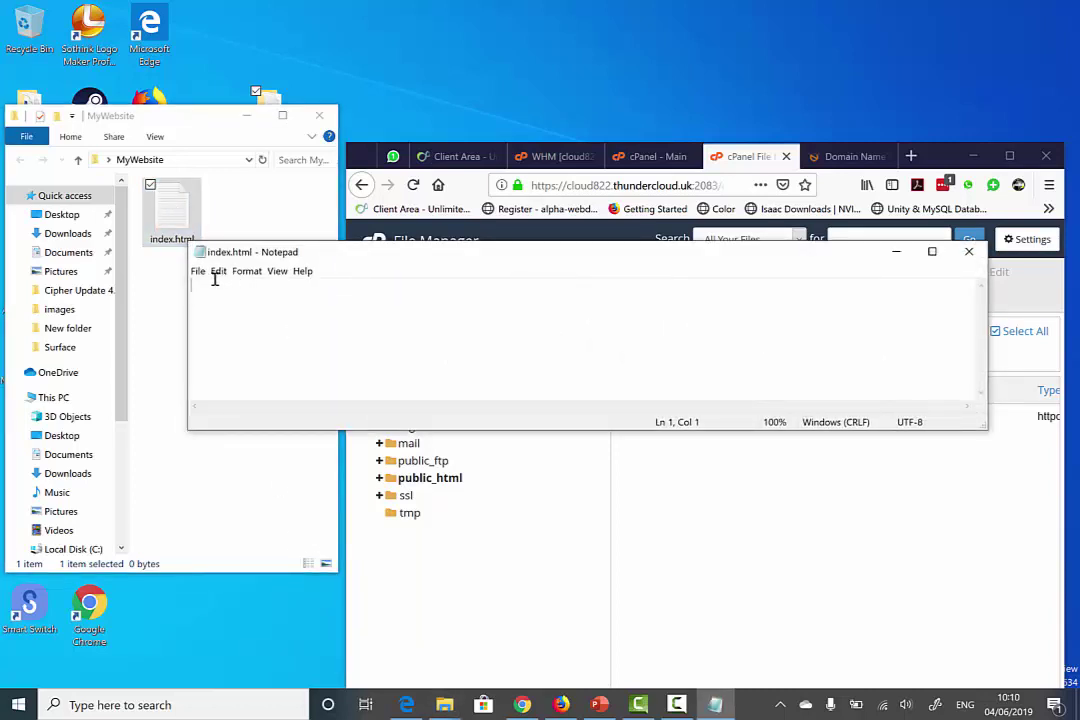
- Re-save index.html with Save as type All Files, replacing the existing file, then close Notepad
click(198, 271)
click(232, 348)
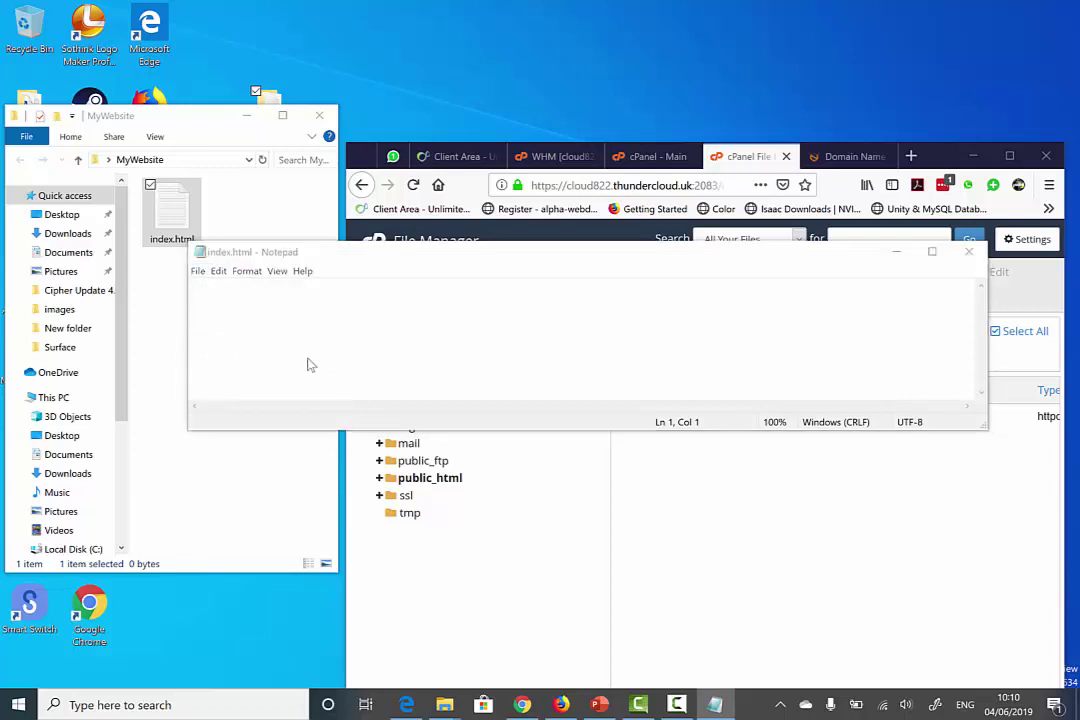
click(385, 544)
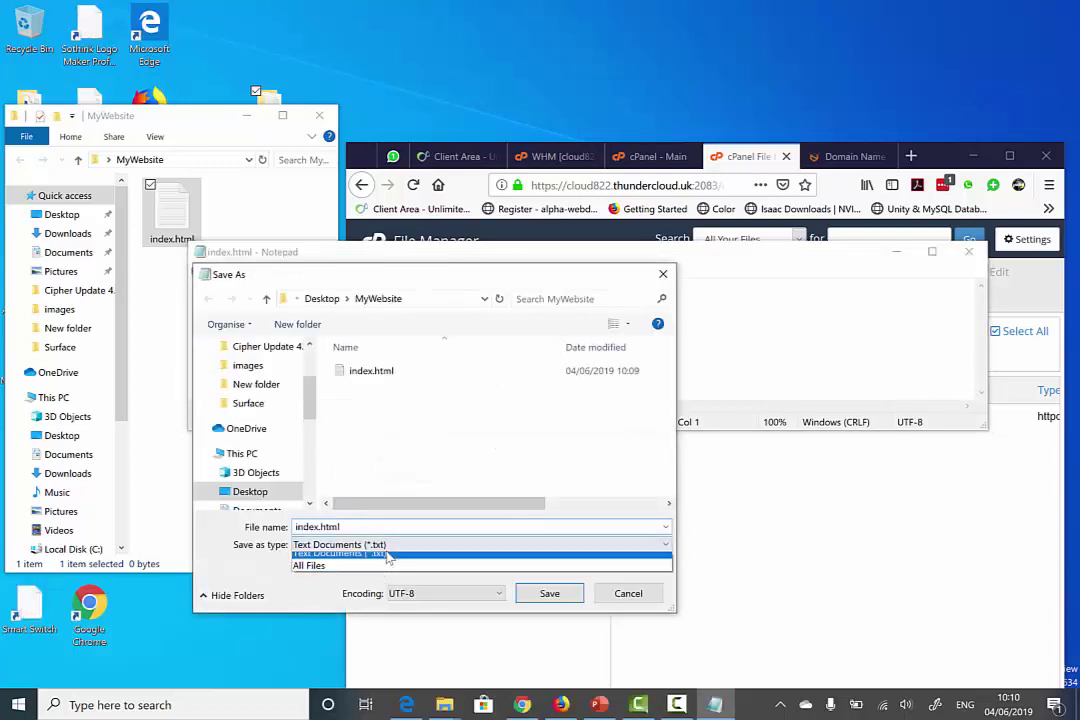
click(354, 571)
click(549, 594)
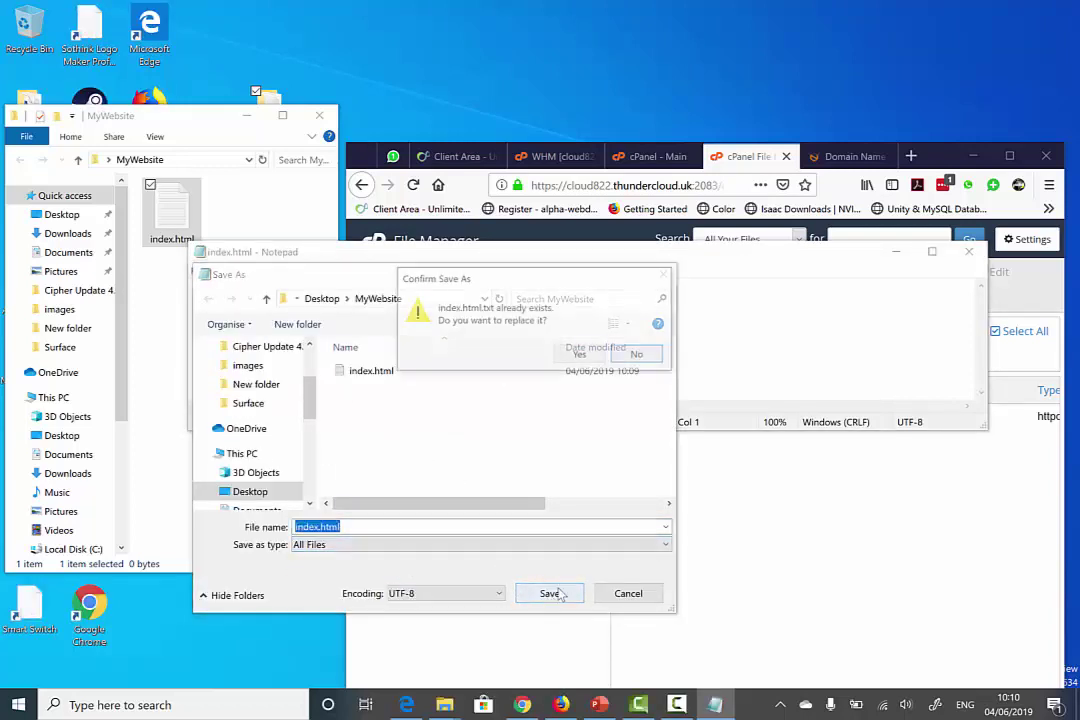
click(571, 358)
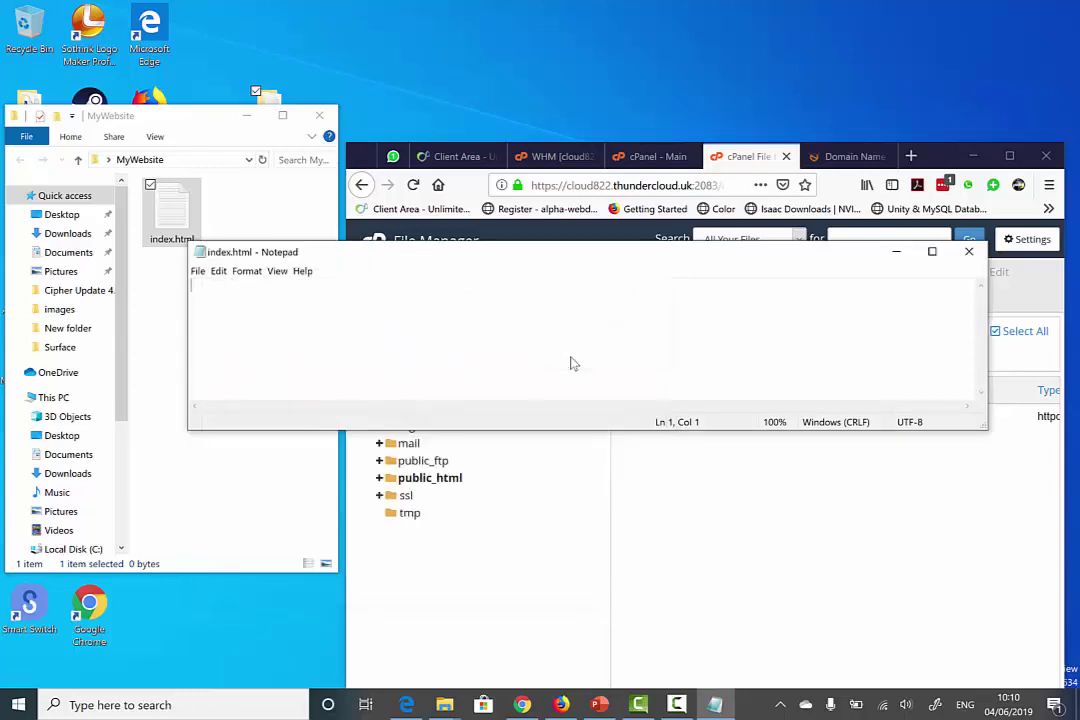
click(968, 251)
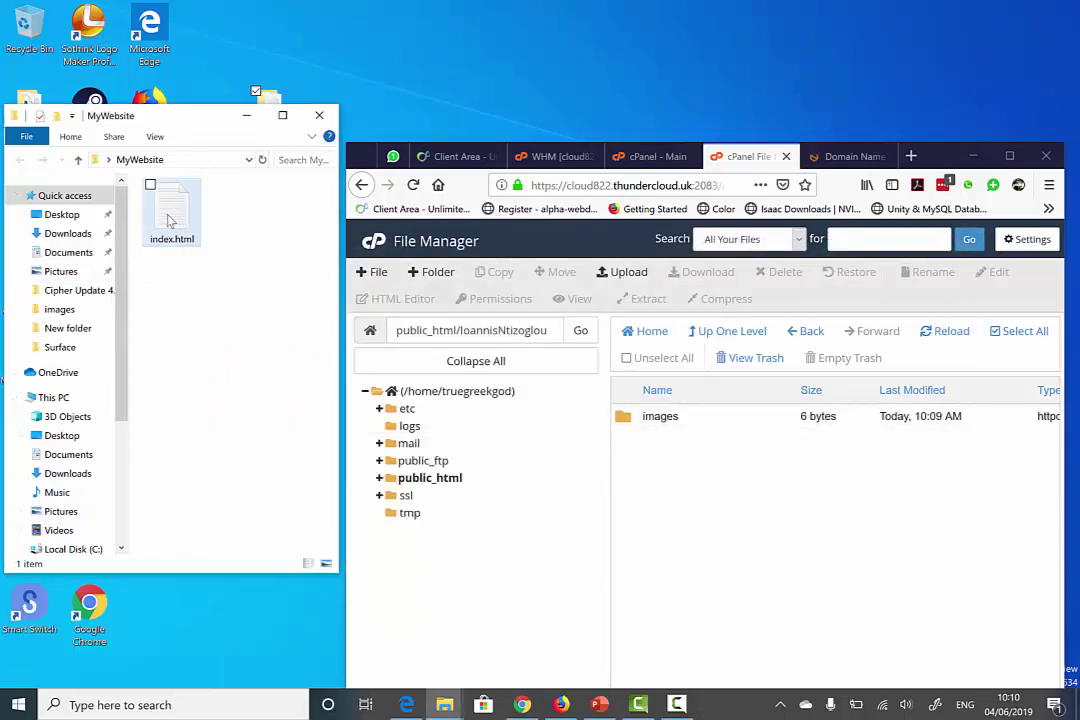
click(193, 255)
key(ctrl+c)
- Duplicate index.html with copy and paste until MyWebsite holds five copies
key(ctrl+v)
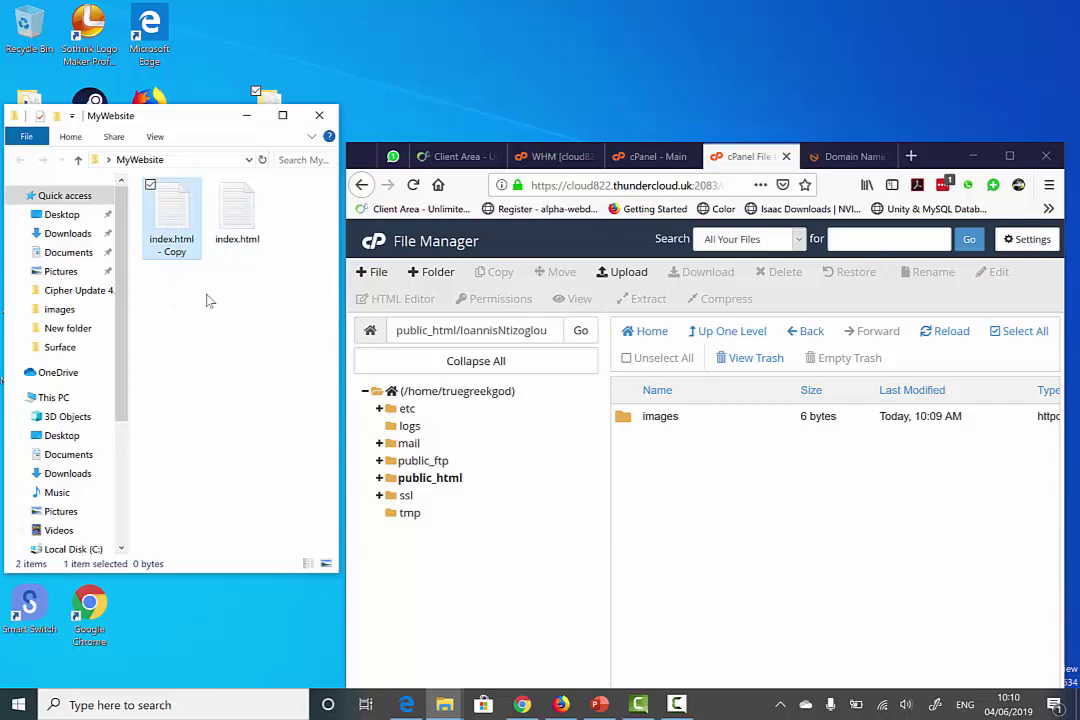
key(ctrl+c)
key(ctrl+v)
ctrl+click(175, 245)
key(ctrl+c)
key(ctrl+v)
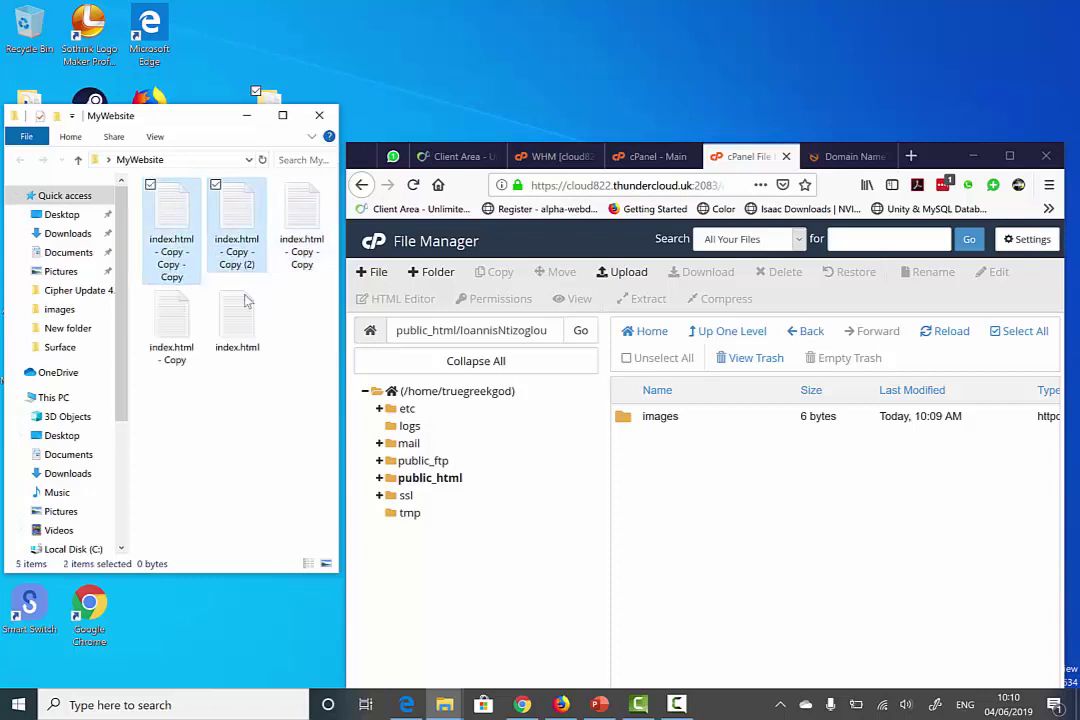
click(288, 365)
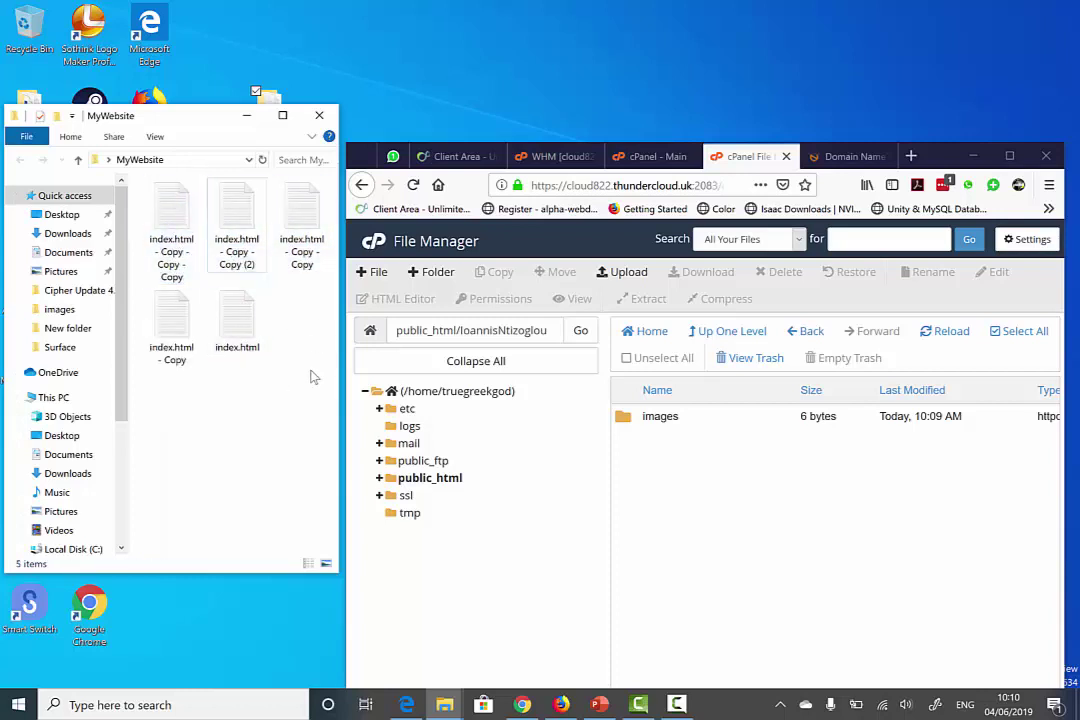
- Create an 'images' folder in MyWebsite and open it
right_click(258, 410)
mouse_move(120, 598)
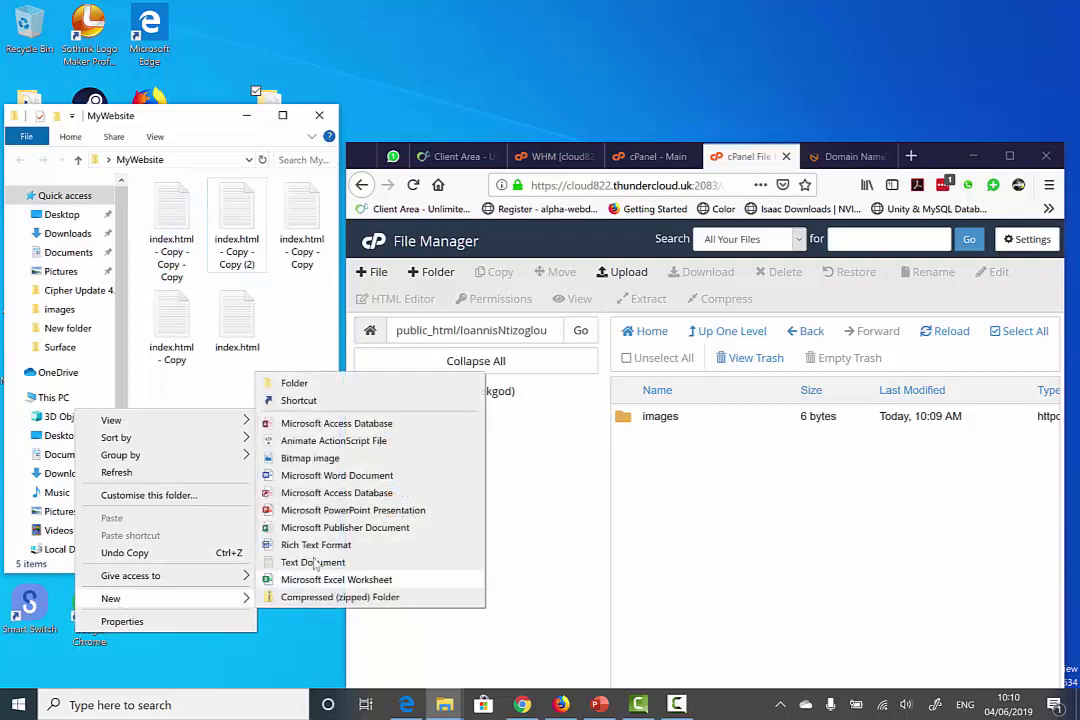
click(294, 383)
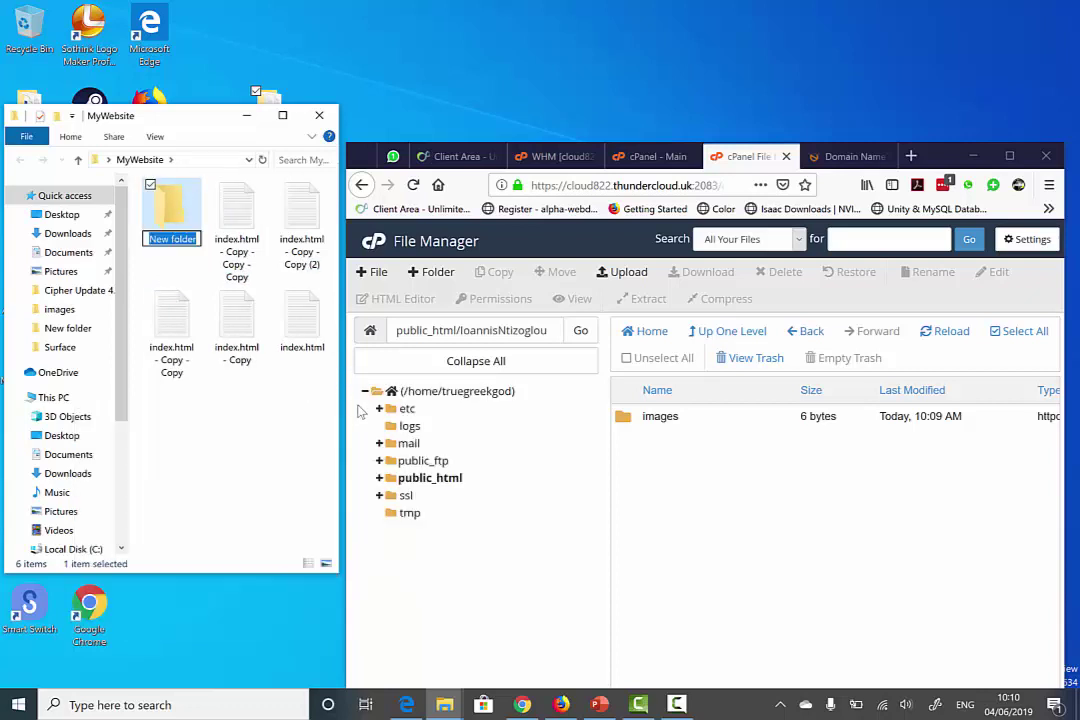
text(images)
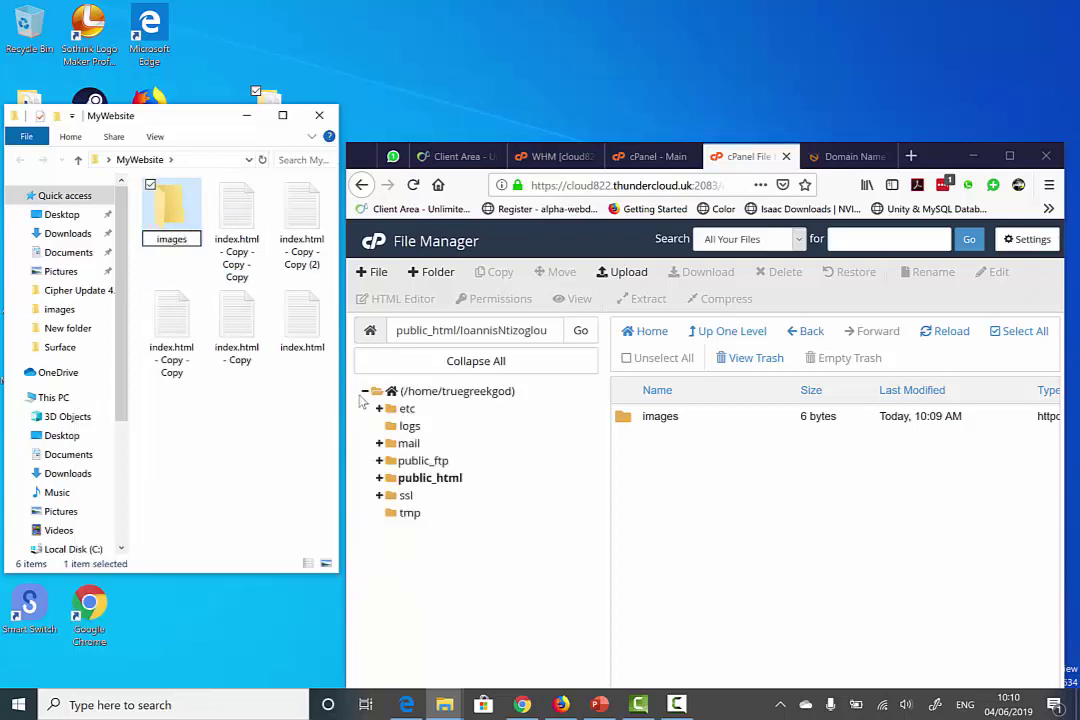
double_click(170, 215)
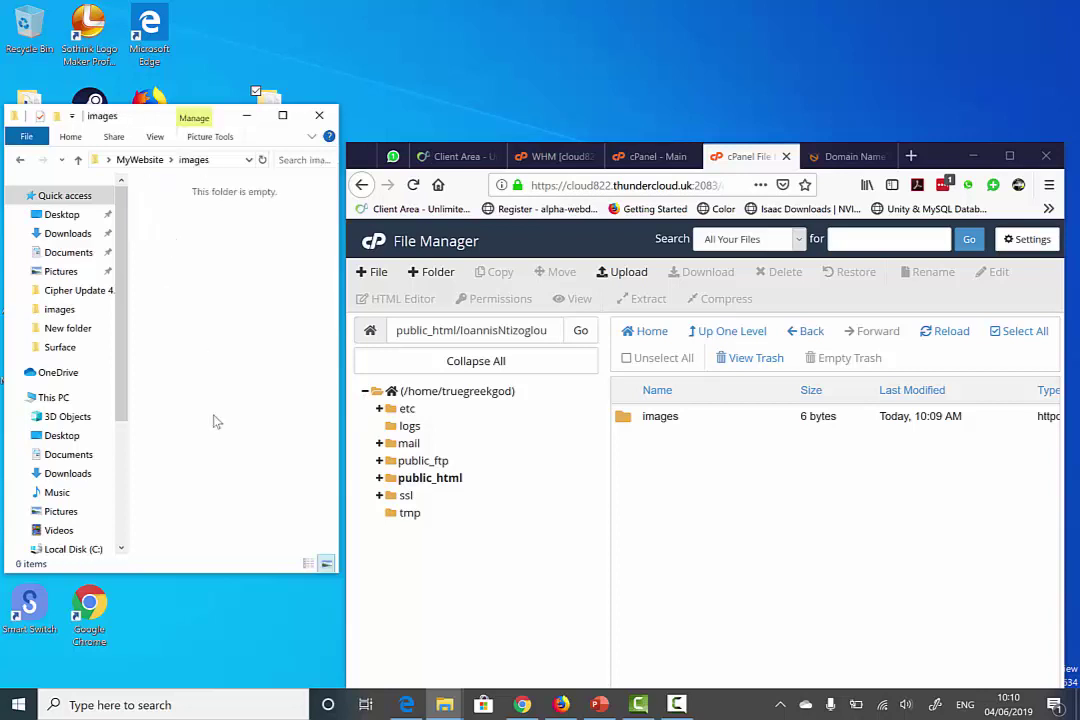
- Go to the Pictures library, then bring Firefox forward with a new blank tab
click(85, 510)
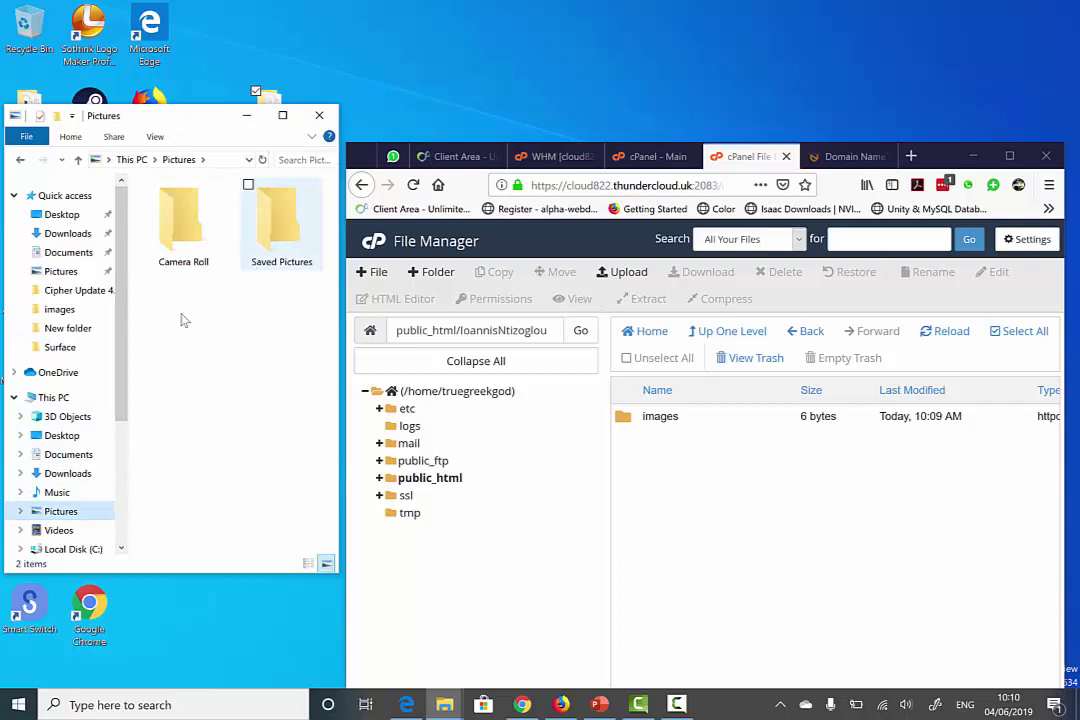
click(157, 607)
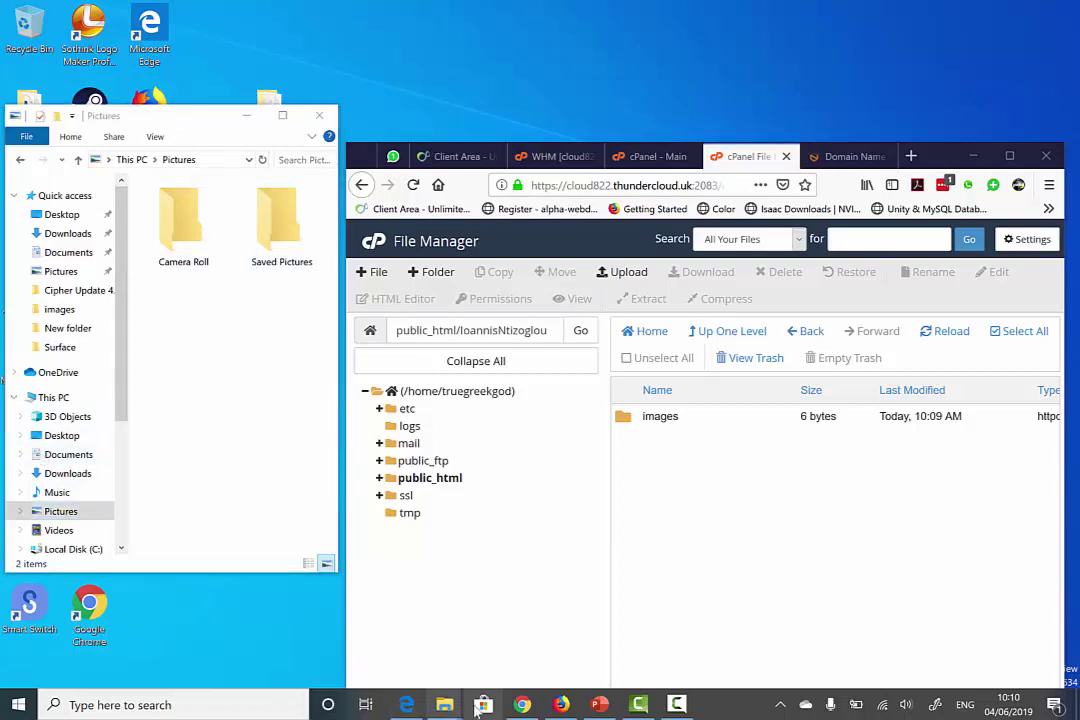
click(558, 706)
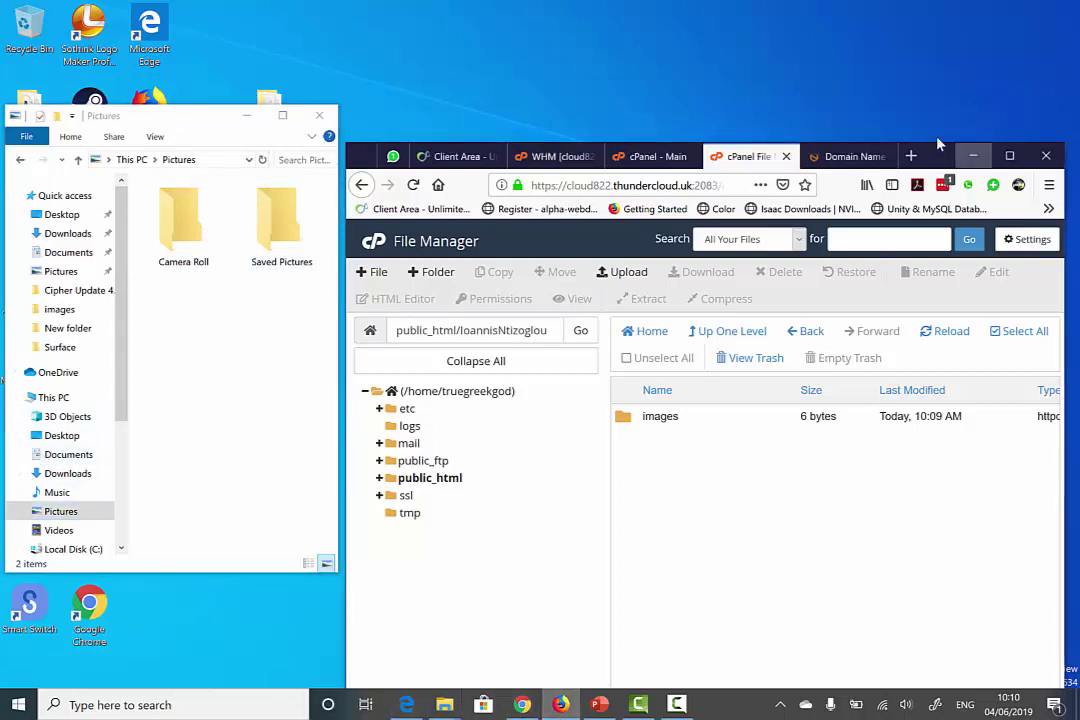
click(911, 156)
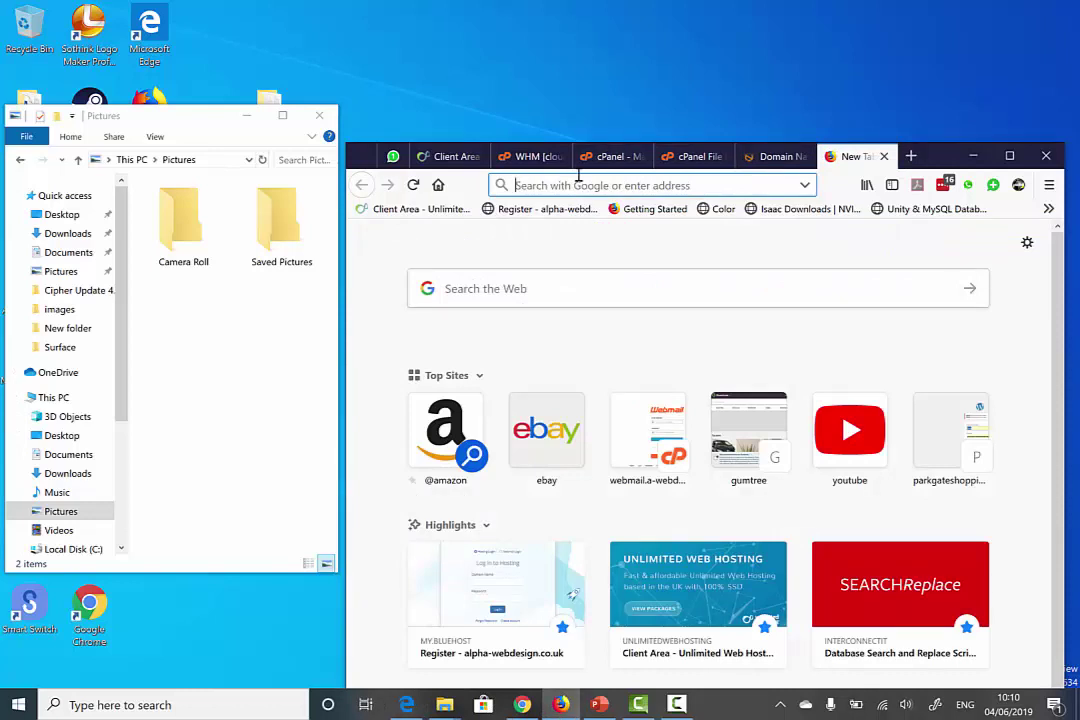
- Search the web for sky with the browser window maximized
text(as)
key(Return)
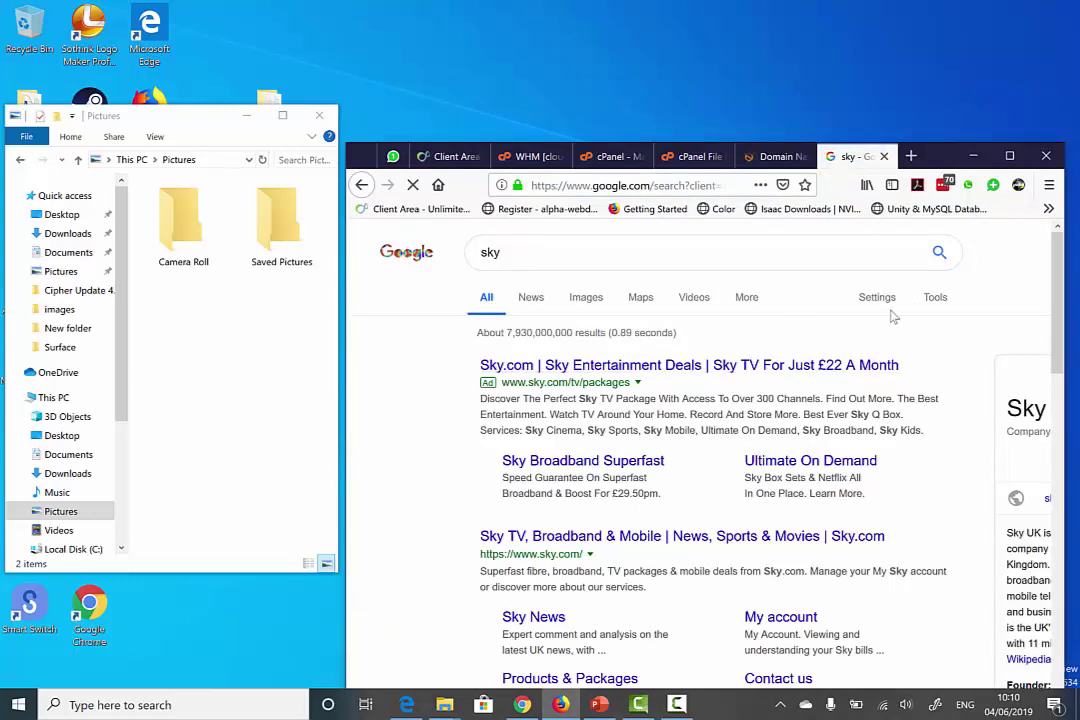
click(934, 297)
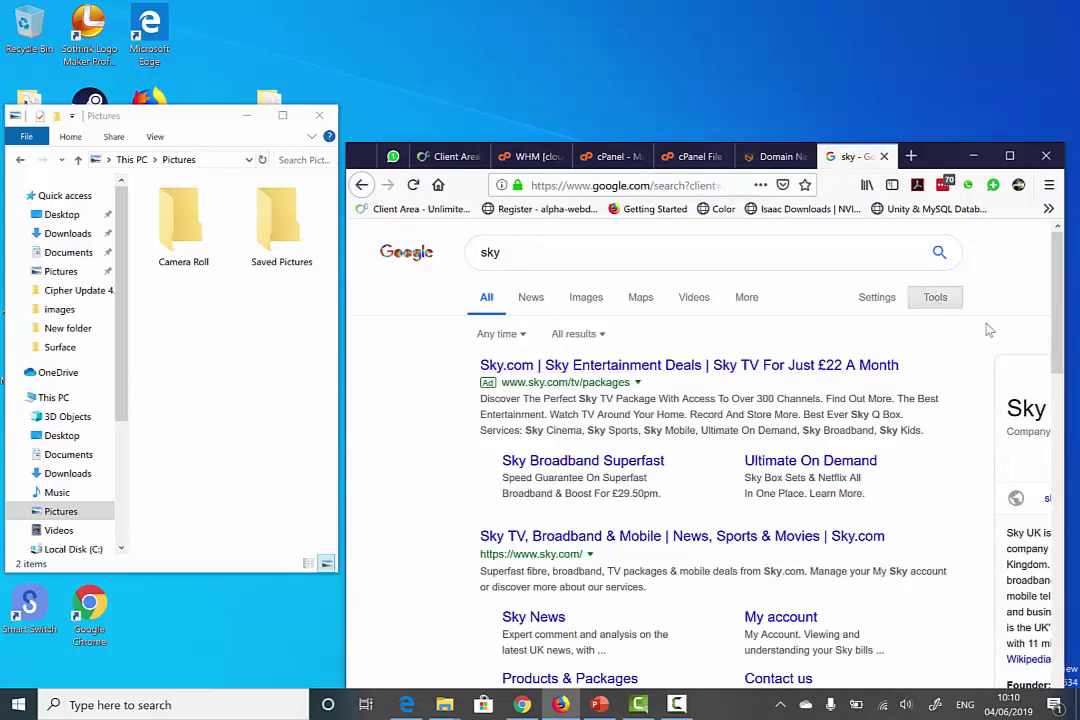
click(1010, 156)
click(596, 154)
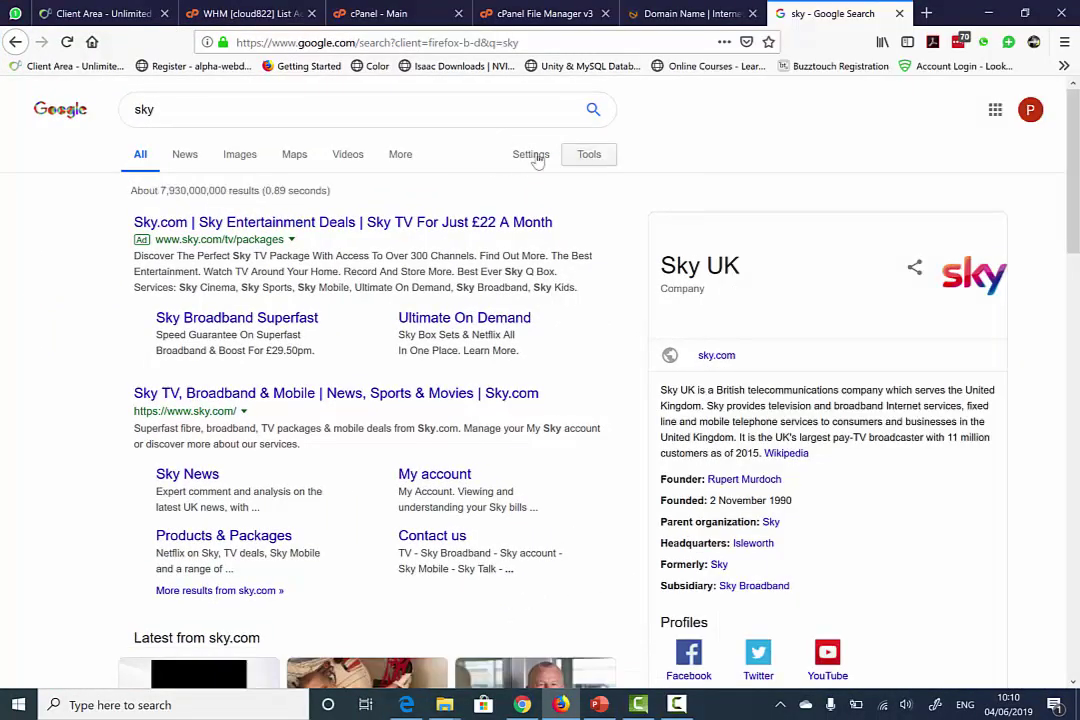
- Show image results for sky filtered to Labeled for reuse with modification
click(240, 156)
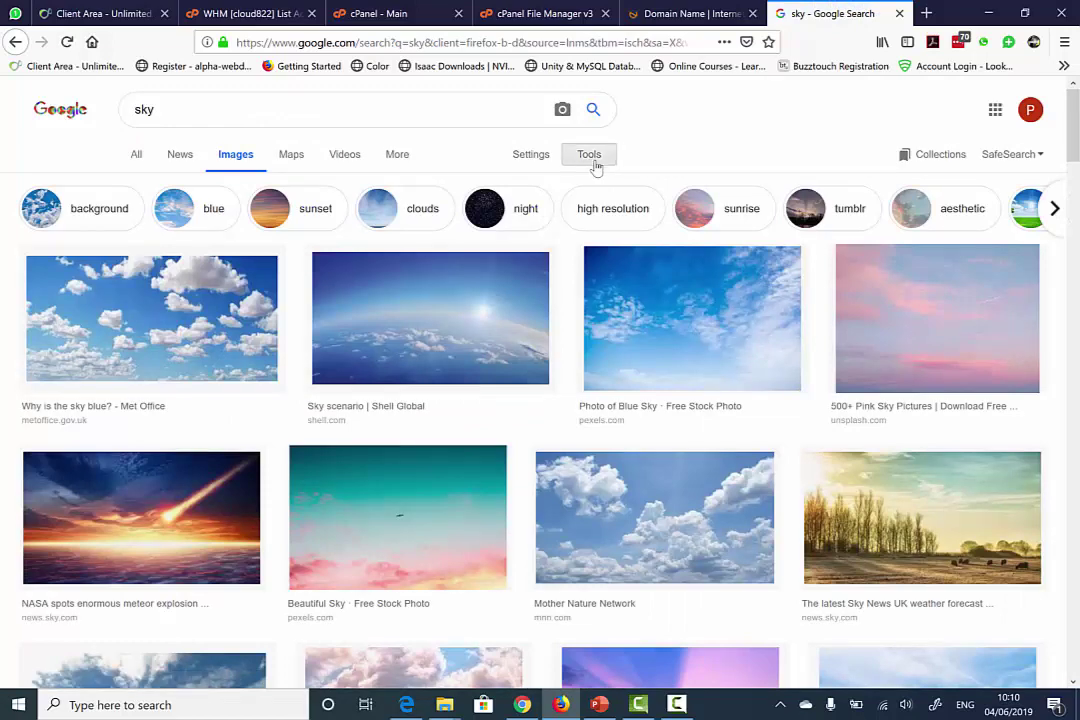
click(594, 162)
click(292, 185)
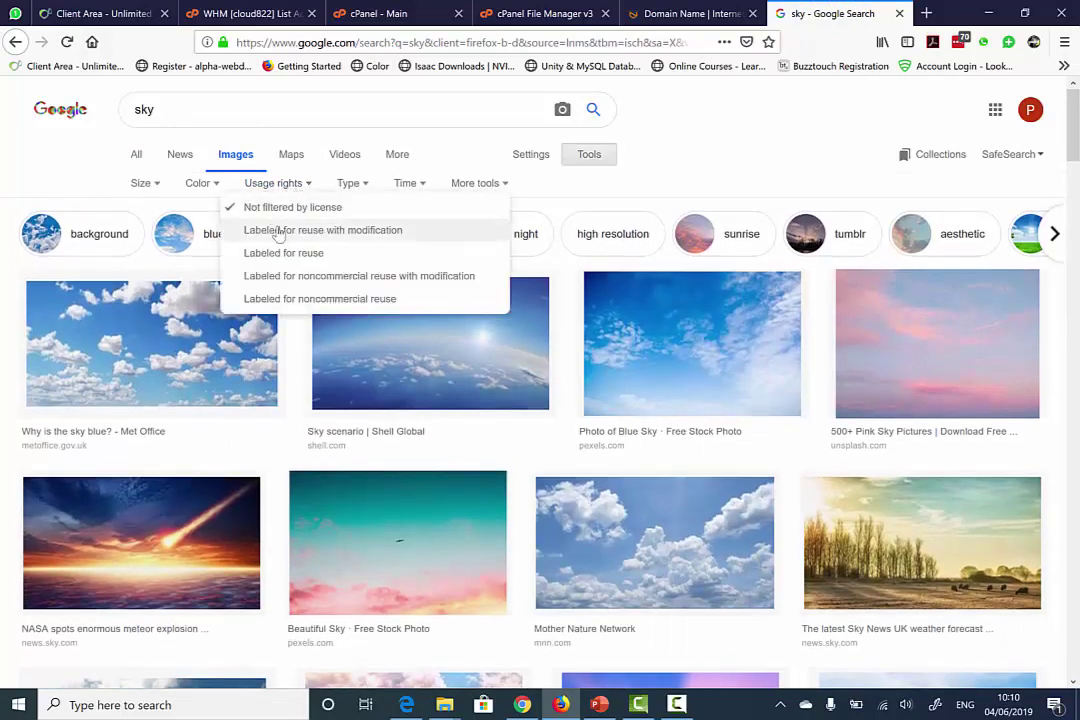
click(280, 231)
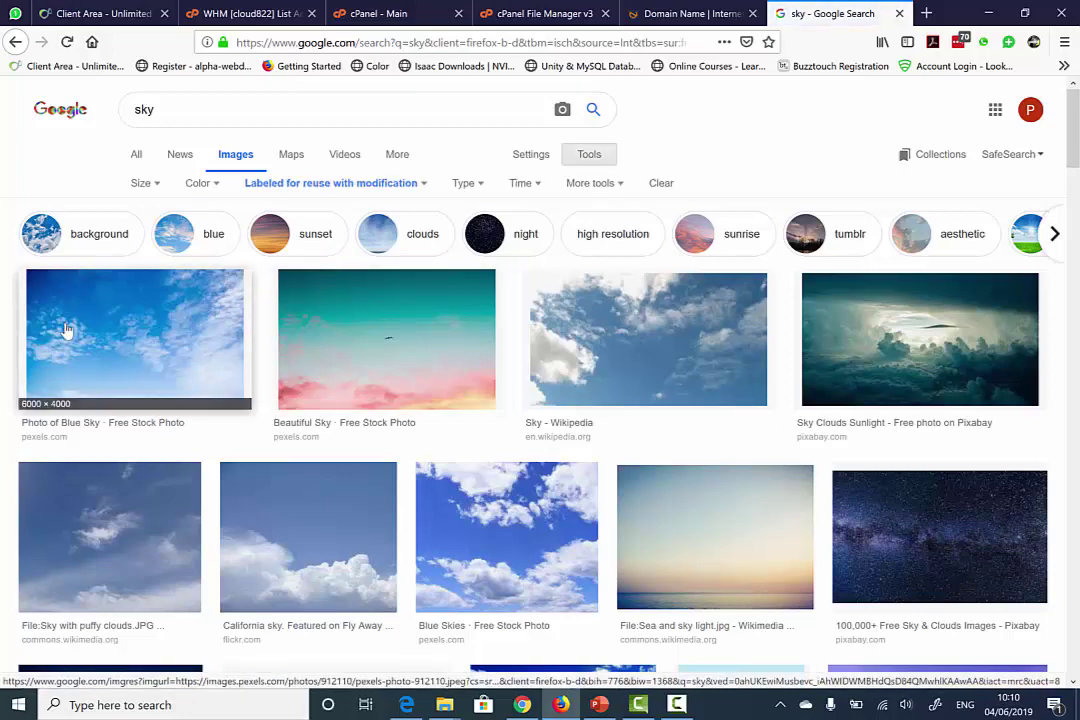
- Begin saving the first blue-sky image with Save Image As, starting from the Desktop
right_click(66, 324)
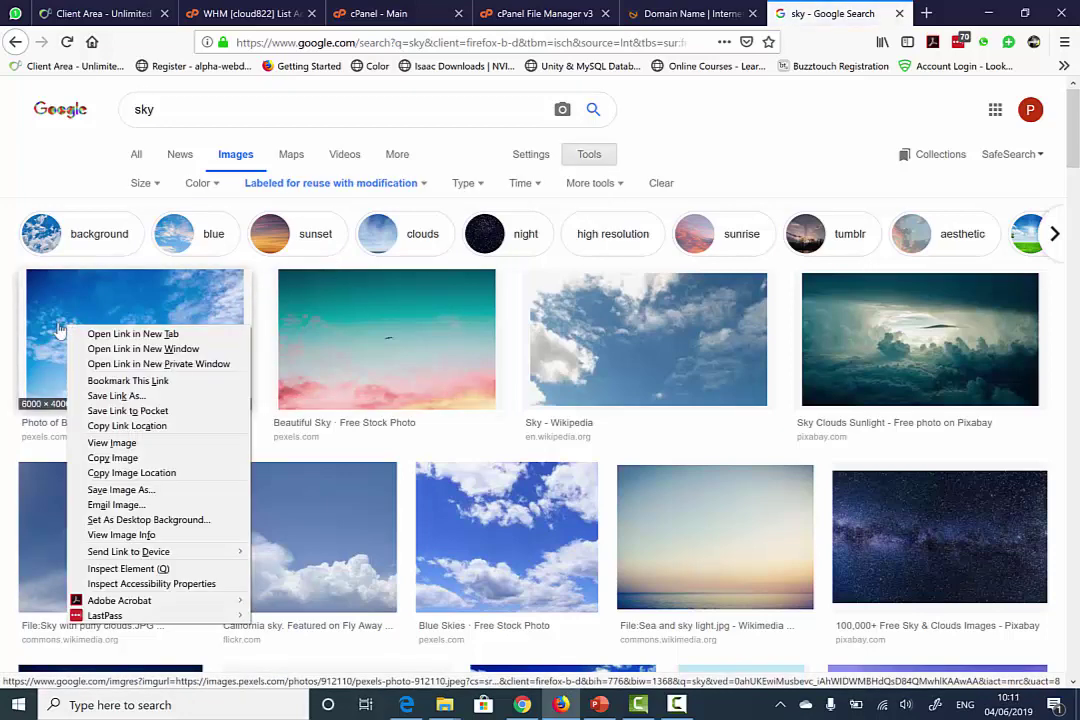
click(120, 489)
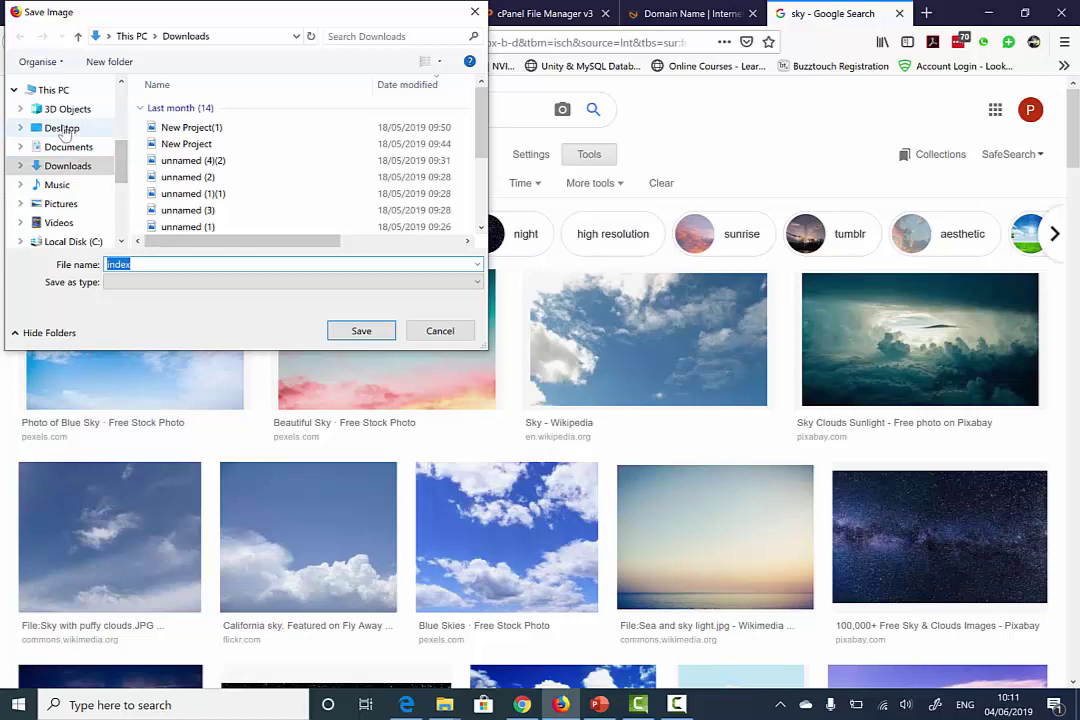
click(61, 128)
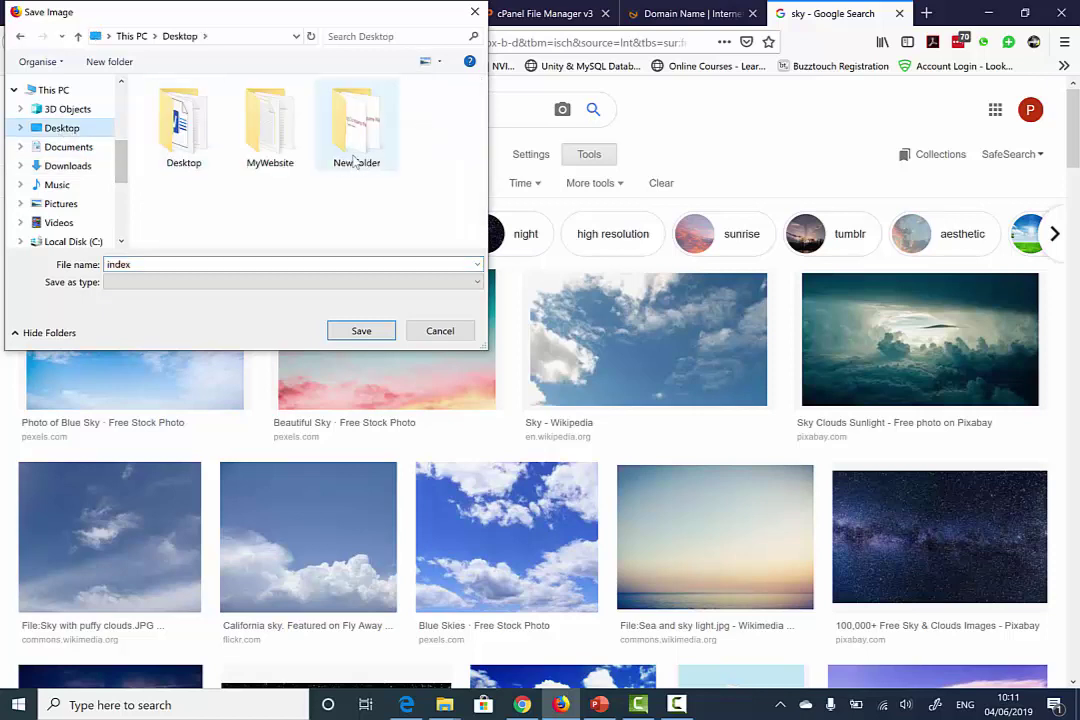
- Save the first blue-sky photo into MyWebsite\images, replacing the suggested name
double_click(280, 140)
double_click(195, 112)
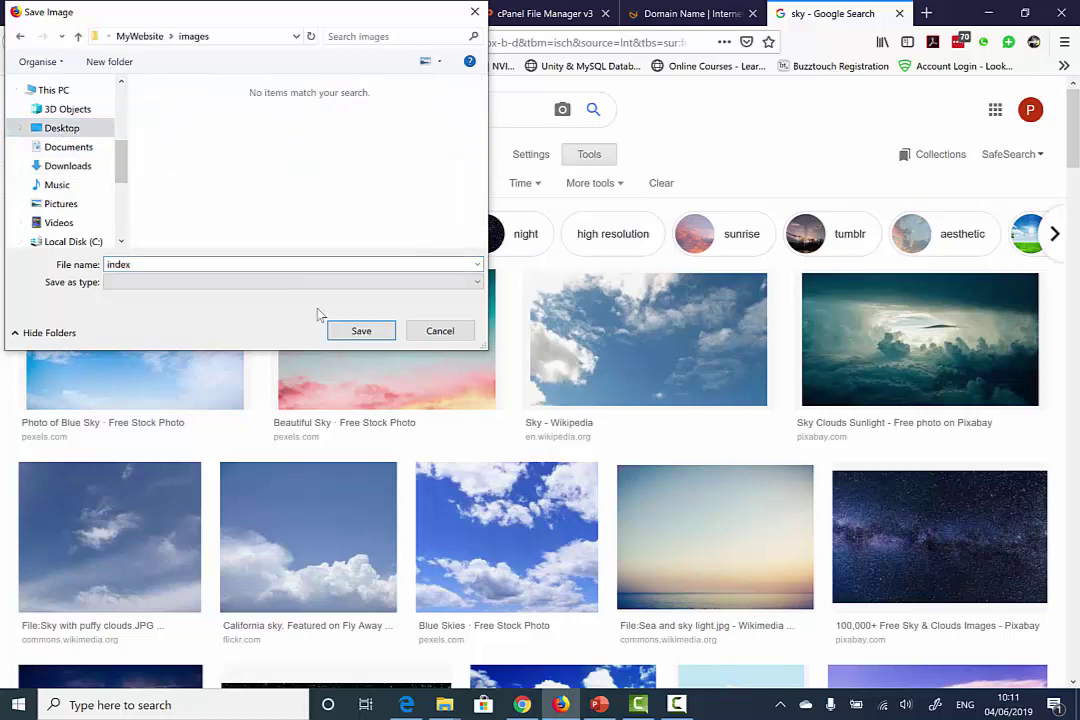
double_click(287, 264)
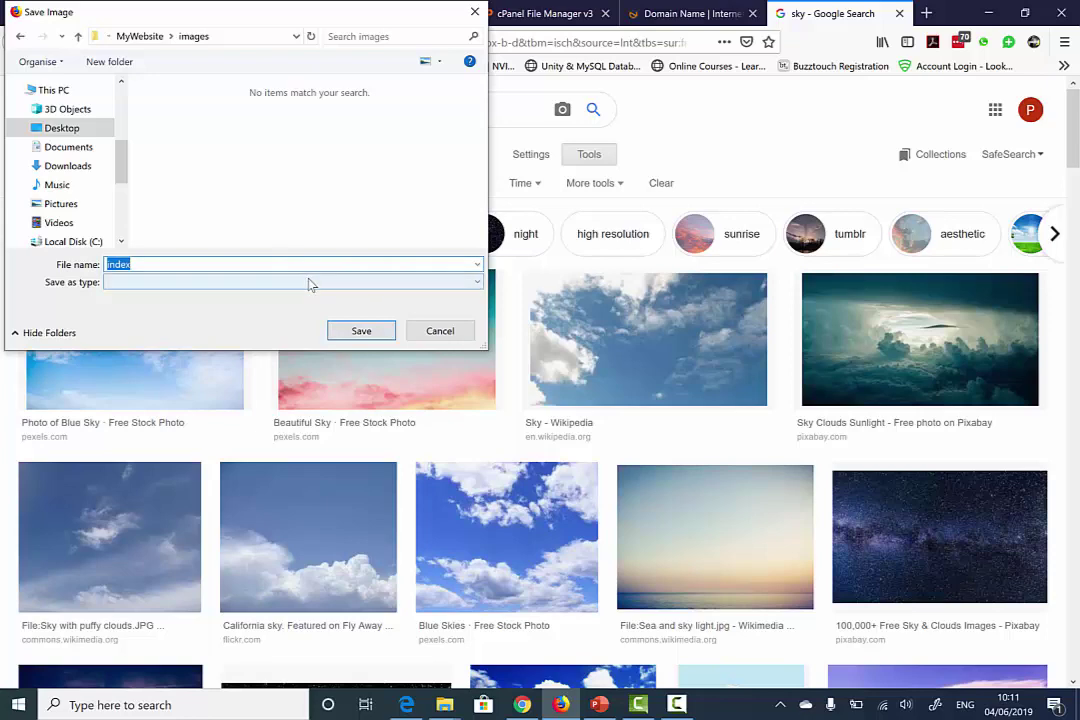
text(sky)
click(361, 331)
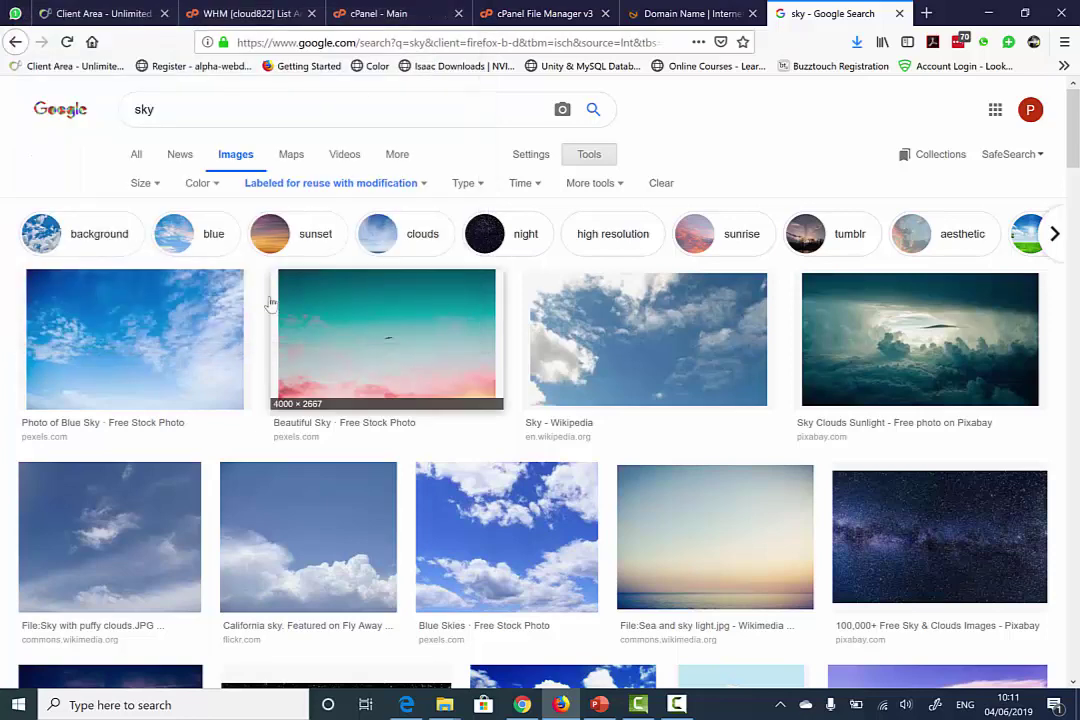
- Save the Beautiful Sky image into the images folder as 2
click(350, 332)
right_click(340, 368)
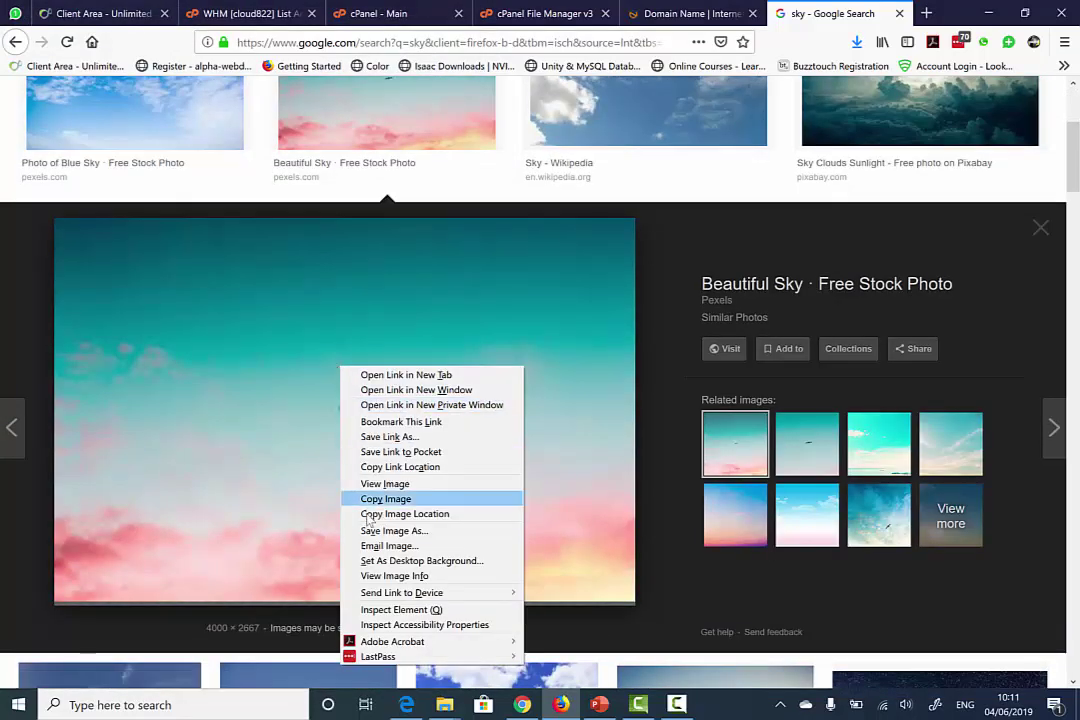
click(372, 530)
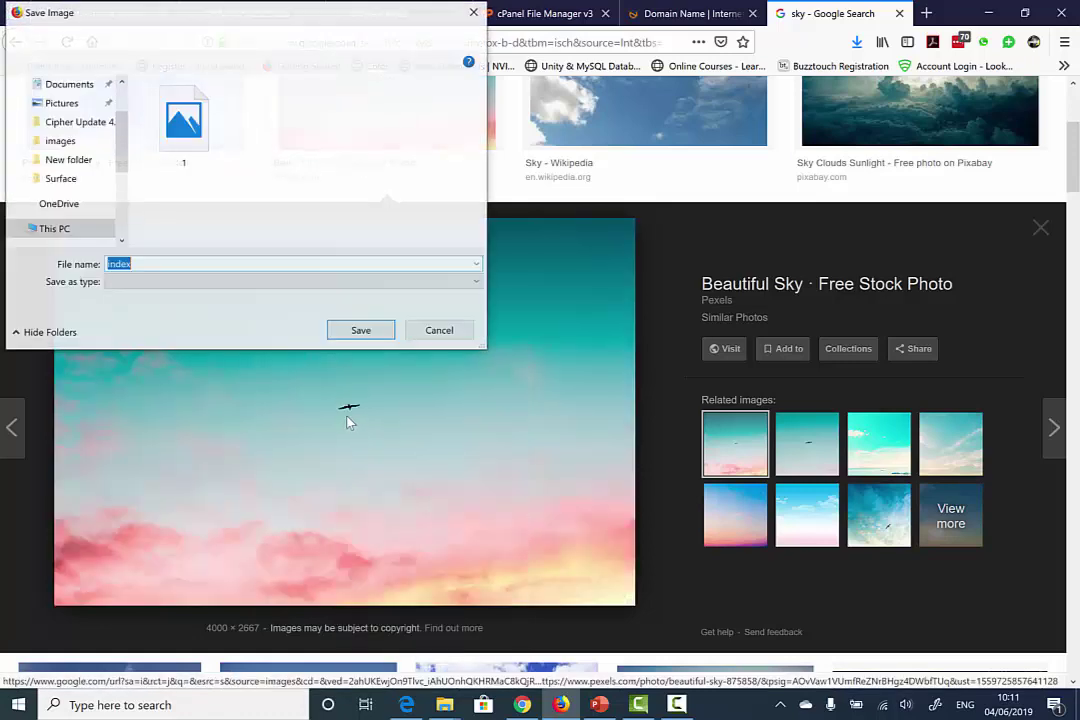
text(2)
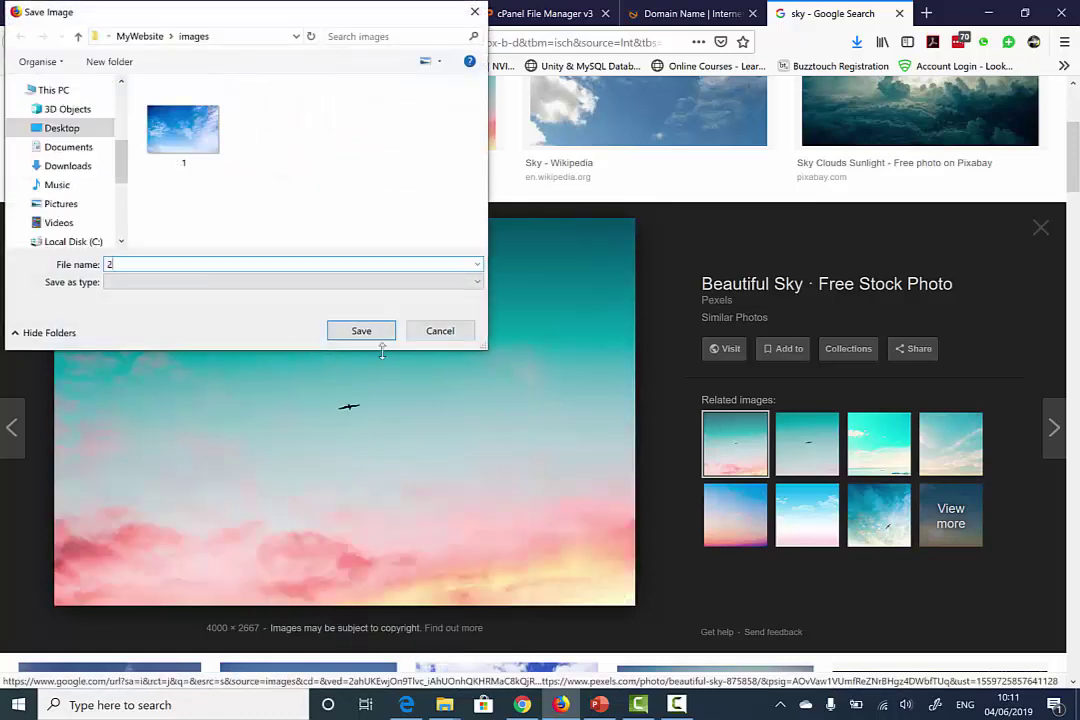
click(366, 334)
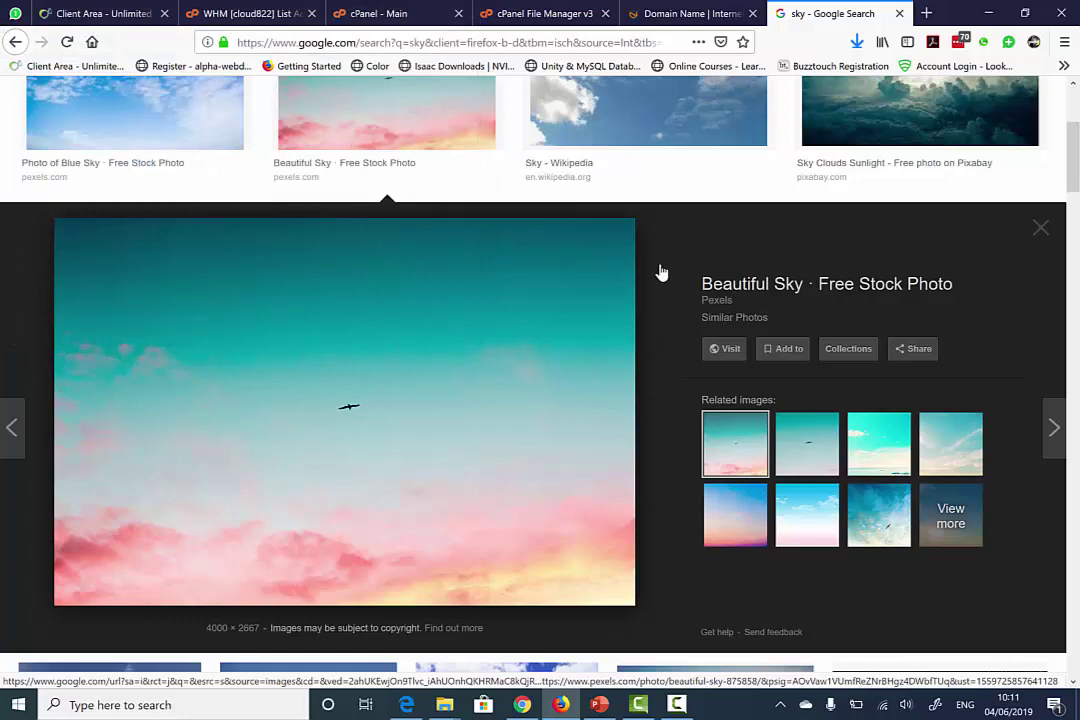
- Save the Sky - Wikipedia photo as 3 and restore down the browser
click(641, 128)
right_click(449, 401)
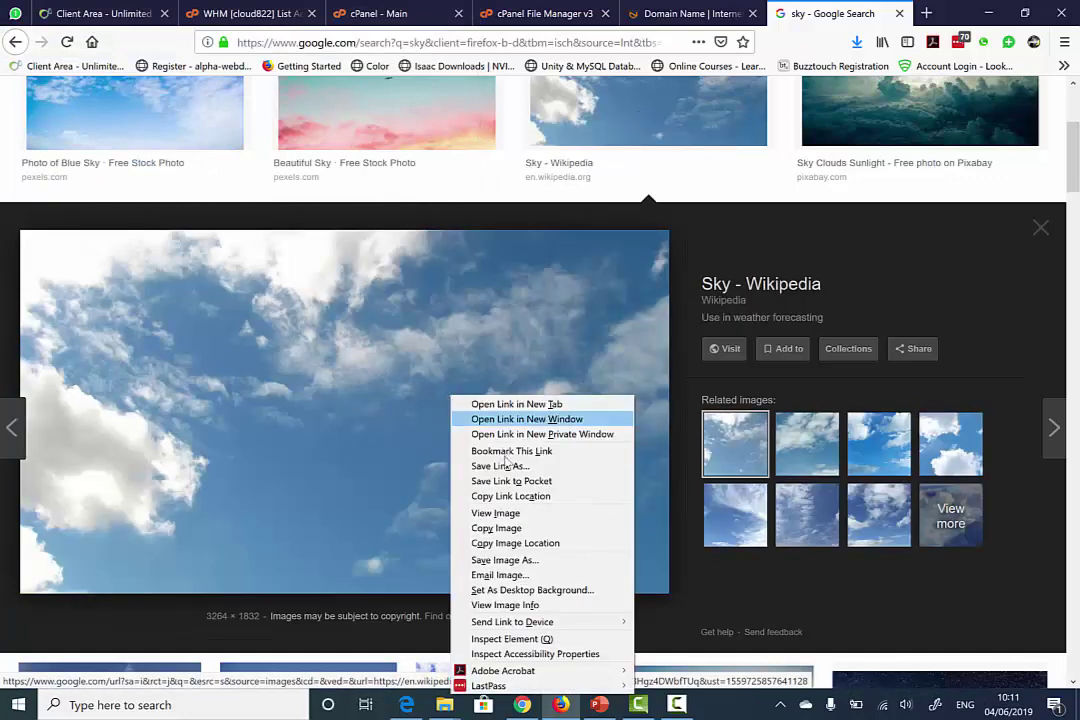
click(540, 560)
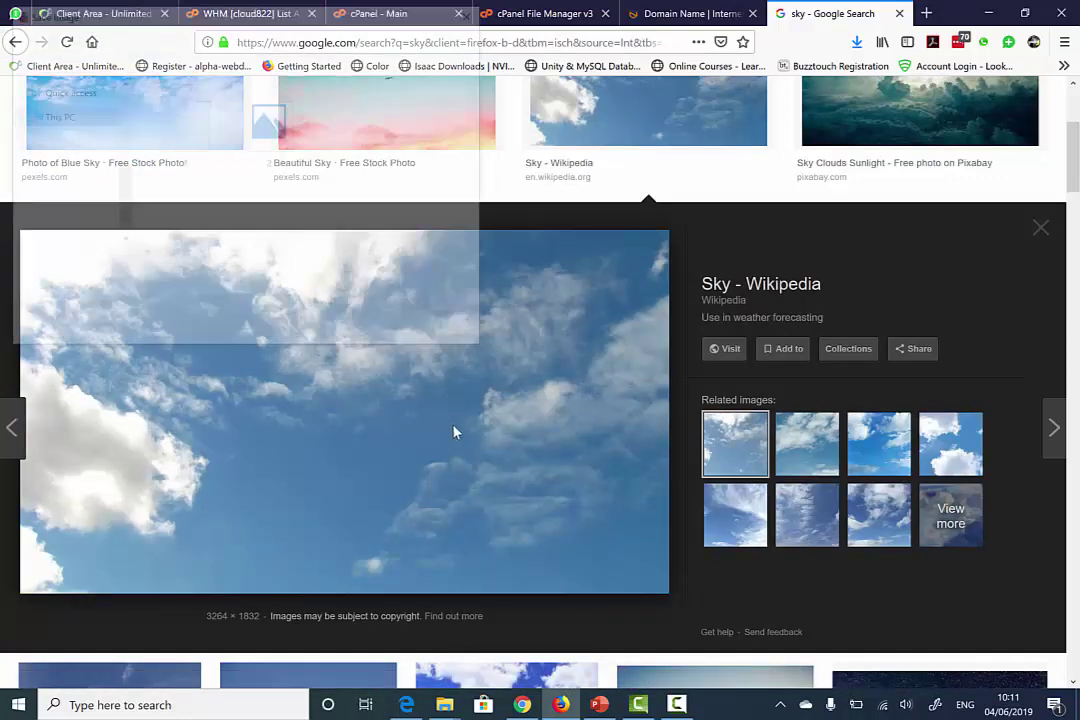
text(3)
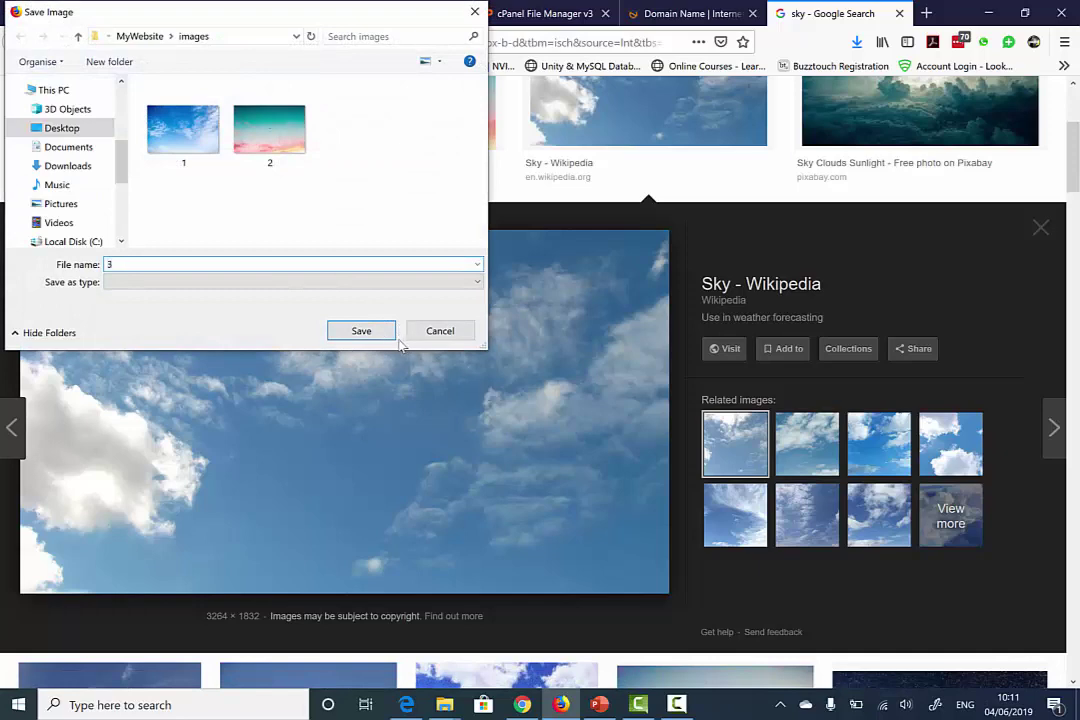
click(382, 334)
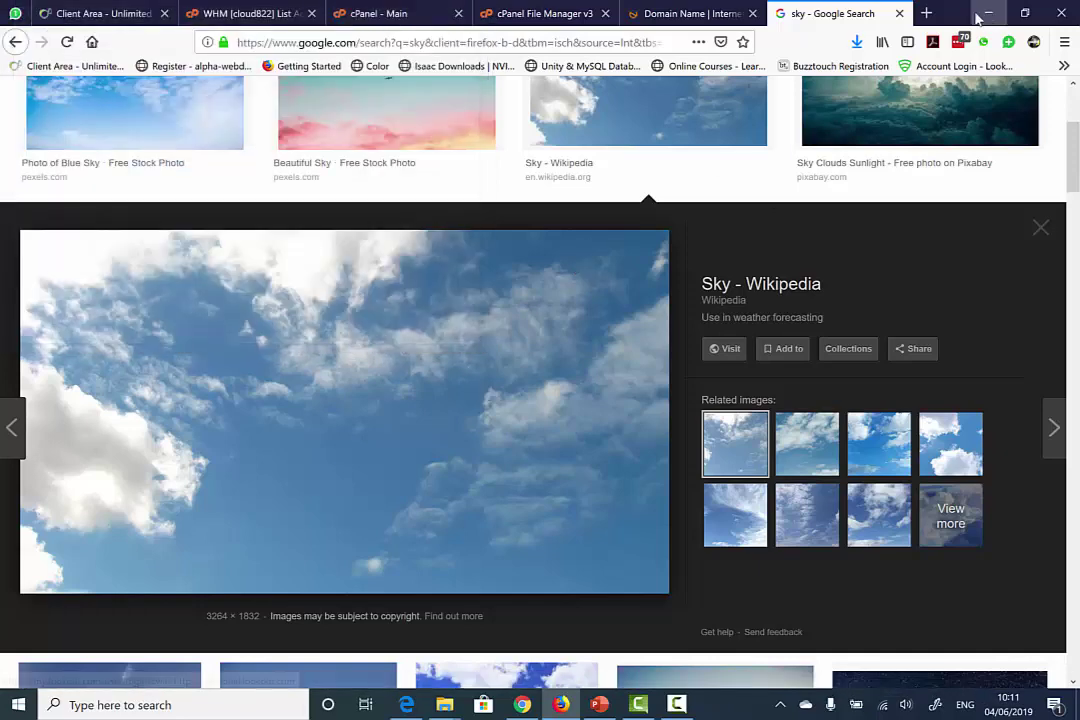
double_click(935, 12)
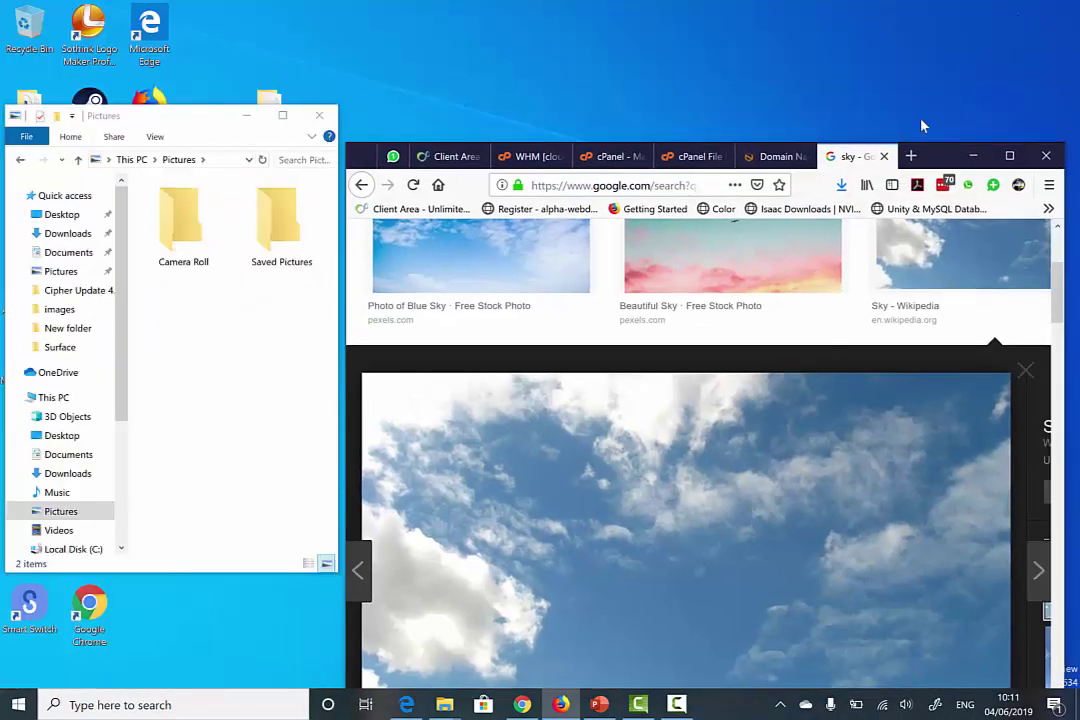
- Reopen File Manager at public_html > student's folder, and open MyWebsite in Explorer instead of Pictures
click(665, 156)
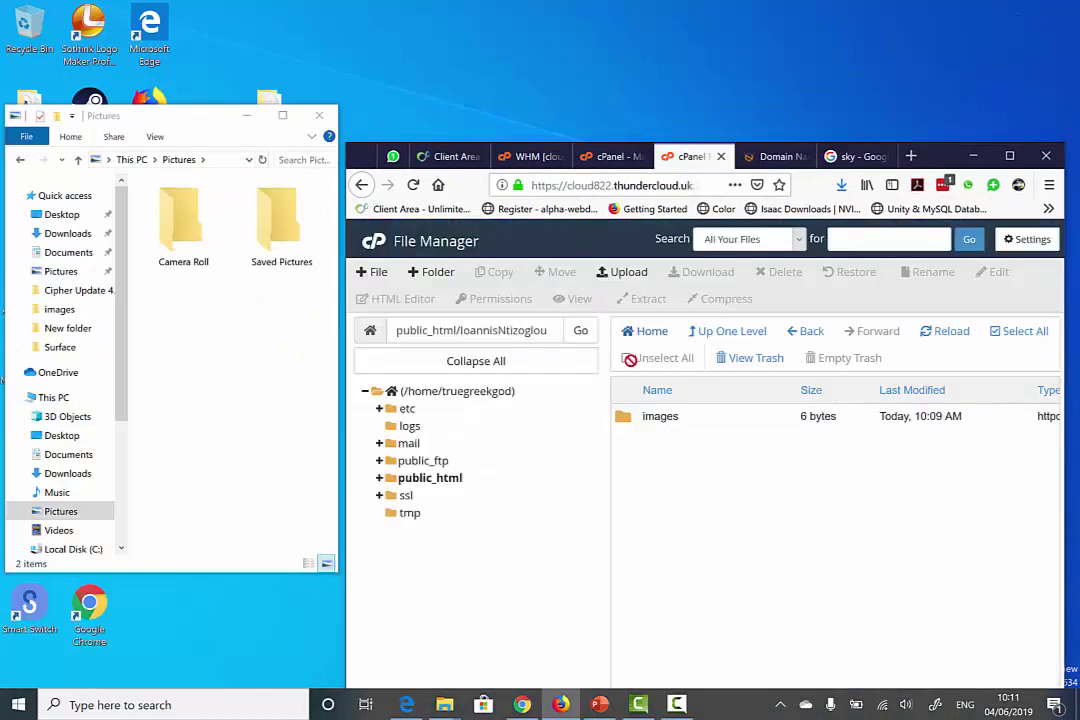
click(605, 156)
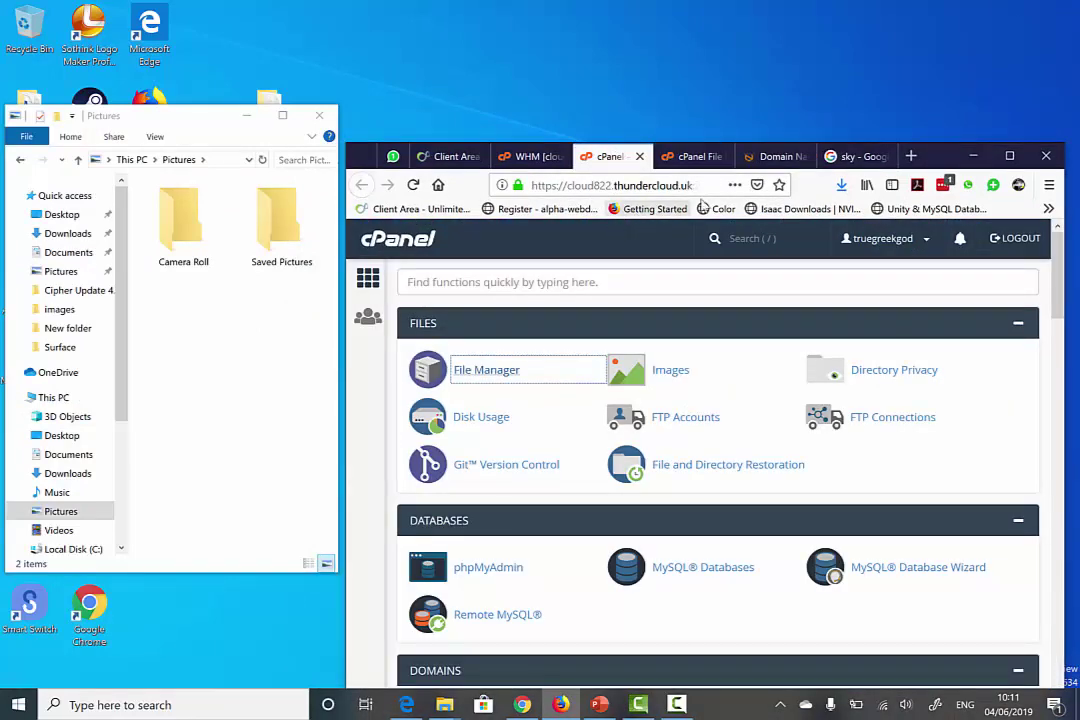
click(690, 156)
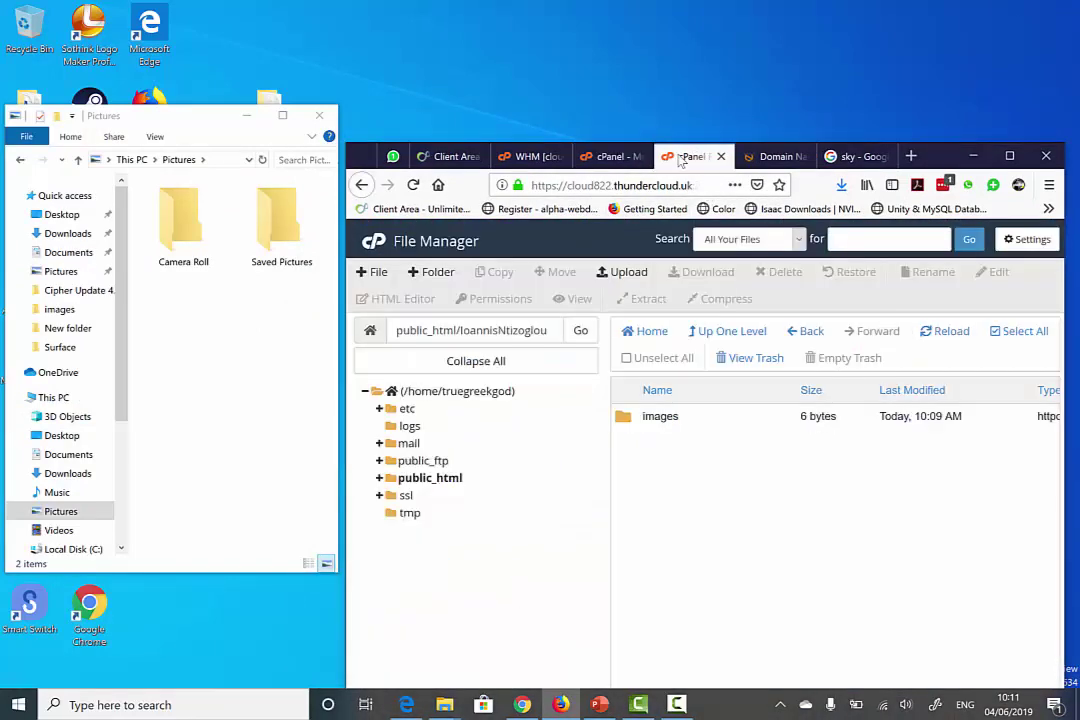
click(615, 162)
click(482, 369)
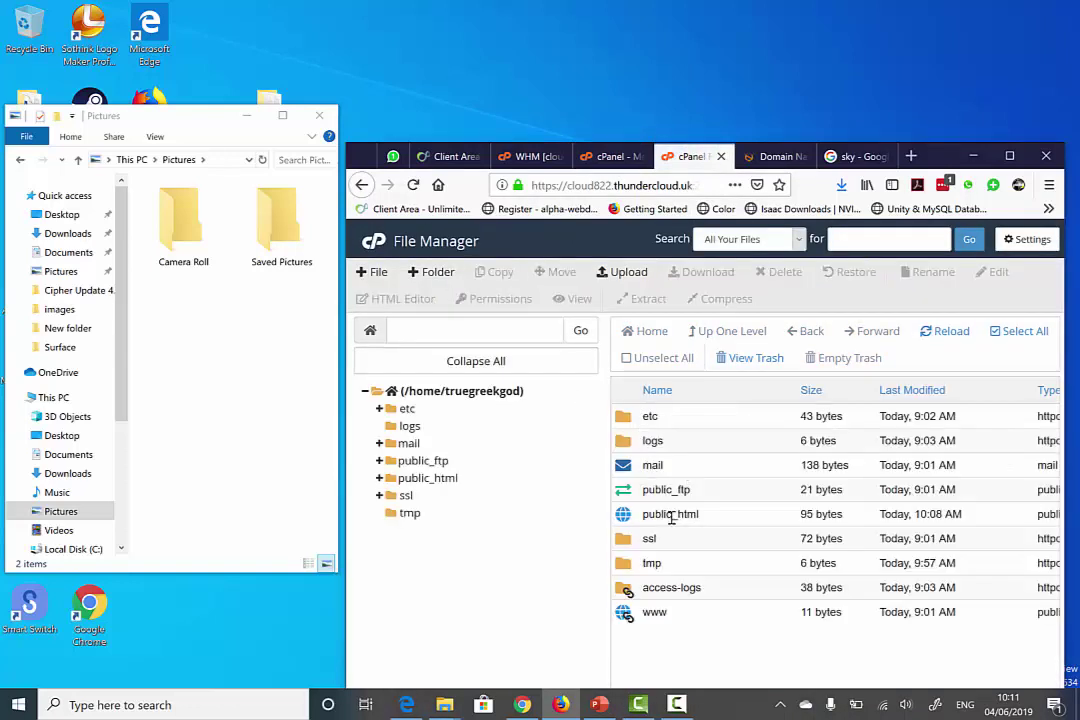
double_click(630, 516)
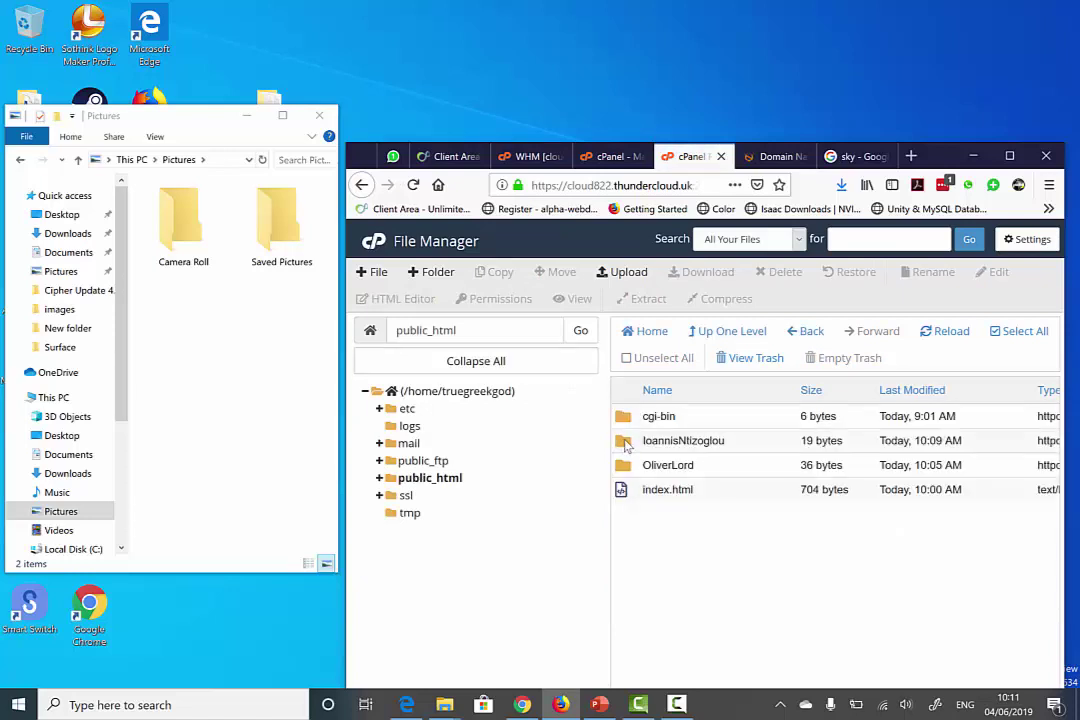
double_click(630, 446)
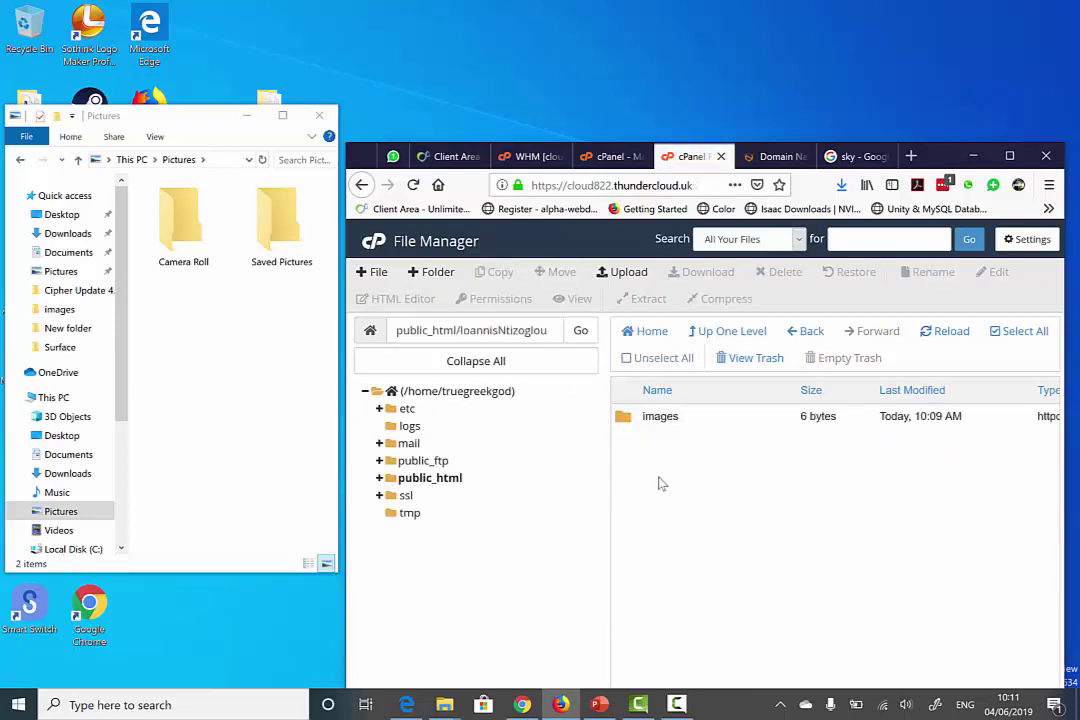
click(319, 115)
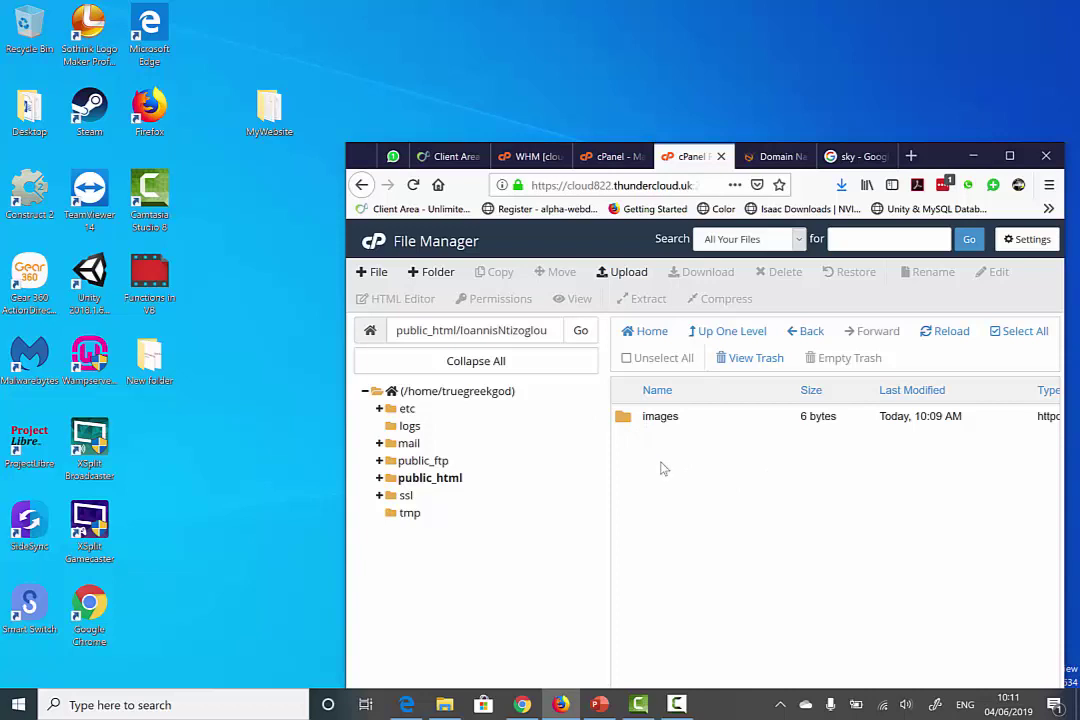
double_click(270, 112)
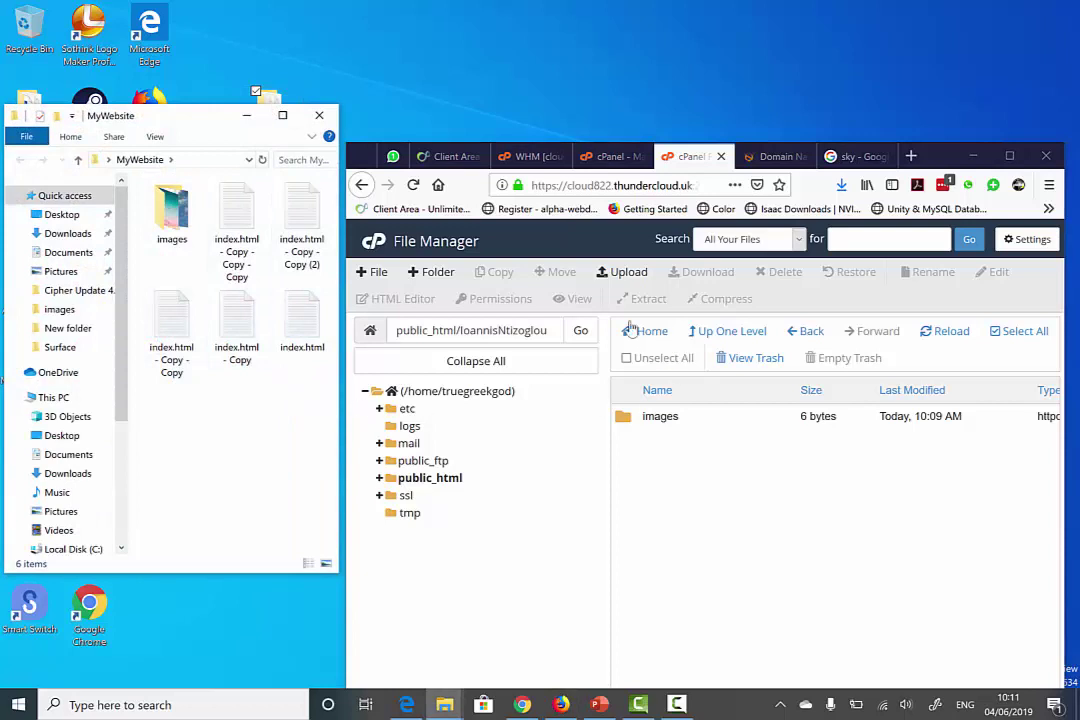
- Drag the five index.html files from MyWebsite onto the Upload page, then reload the file list
click(629, 273)
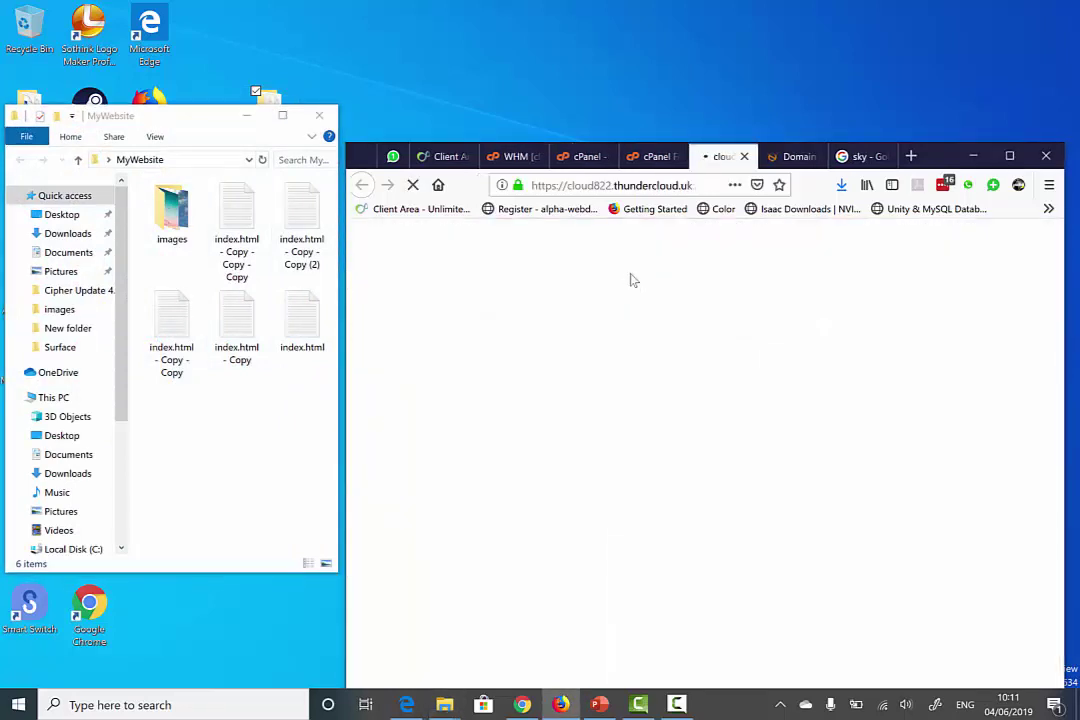
drag(309, 430, 237, 263)
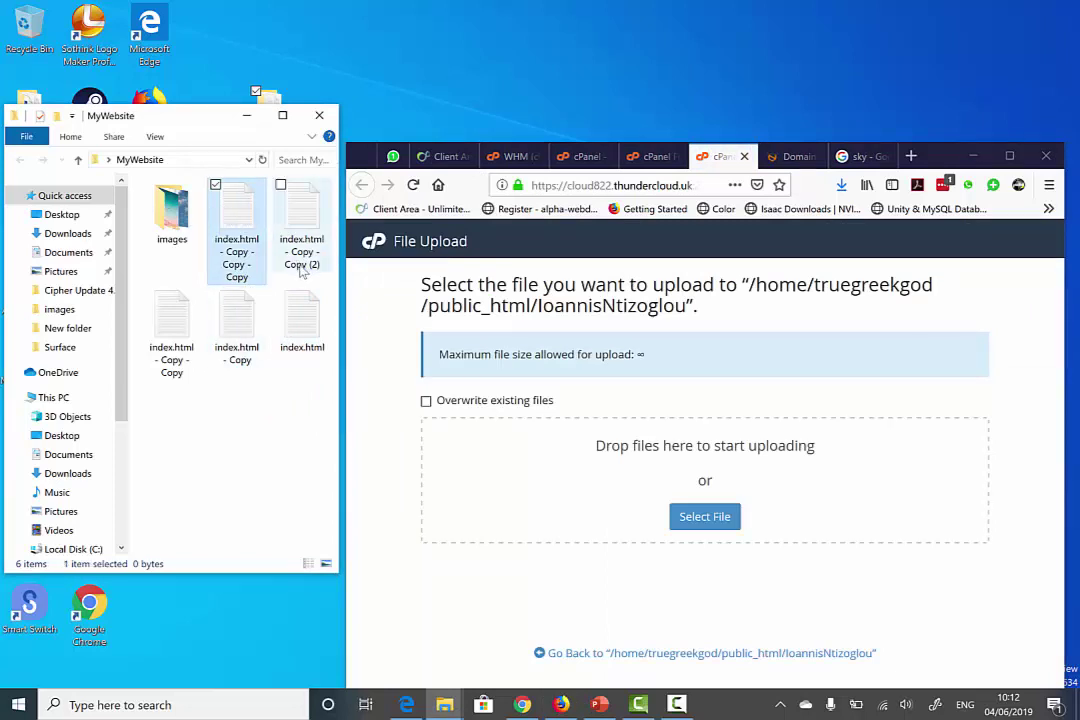
ctrl+click(292, 230)
drag(297, 330, 125, 250)
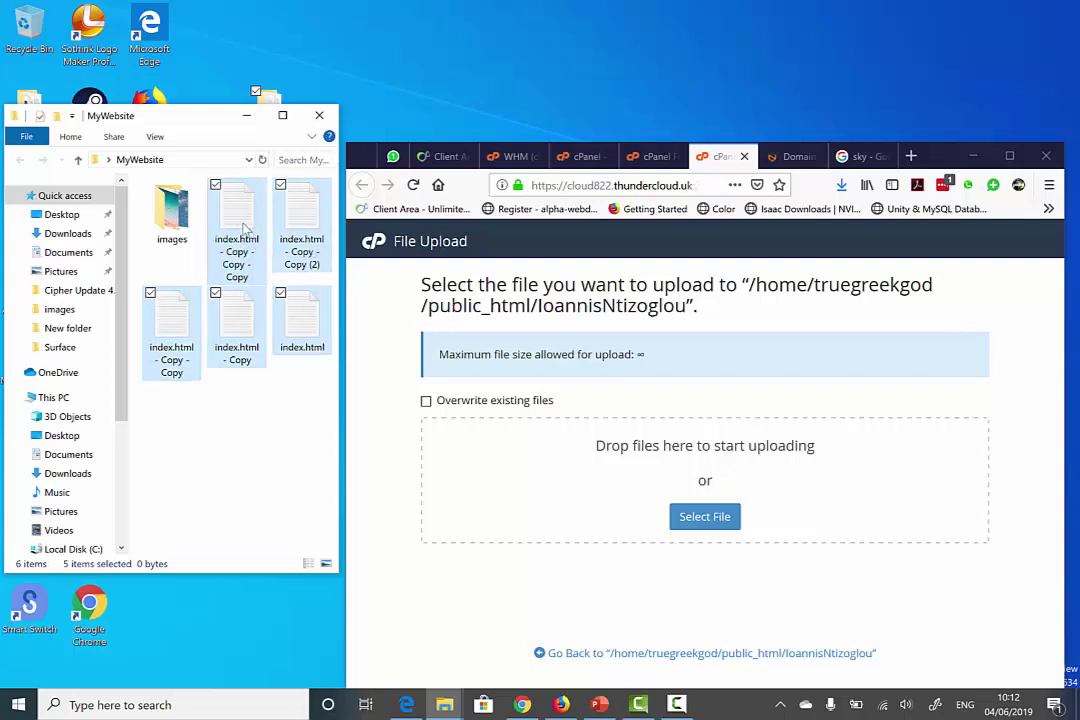
drag(245, 230, 610, 485)
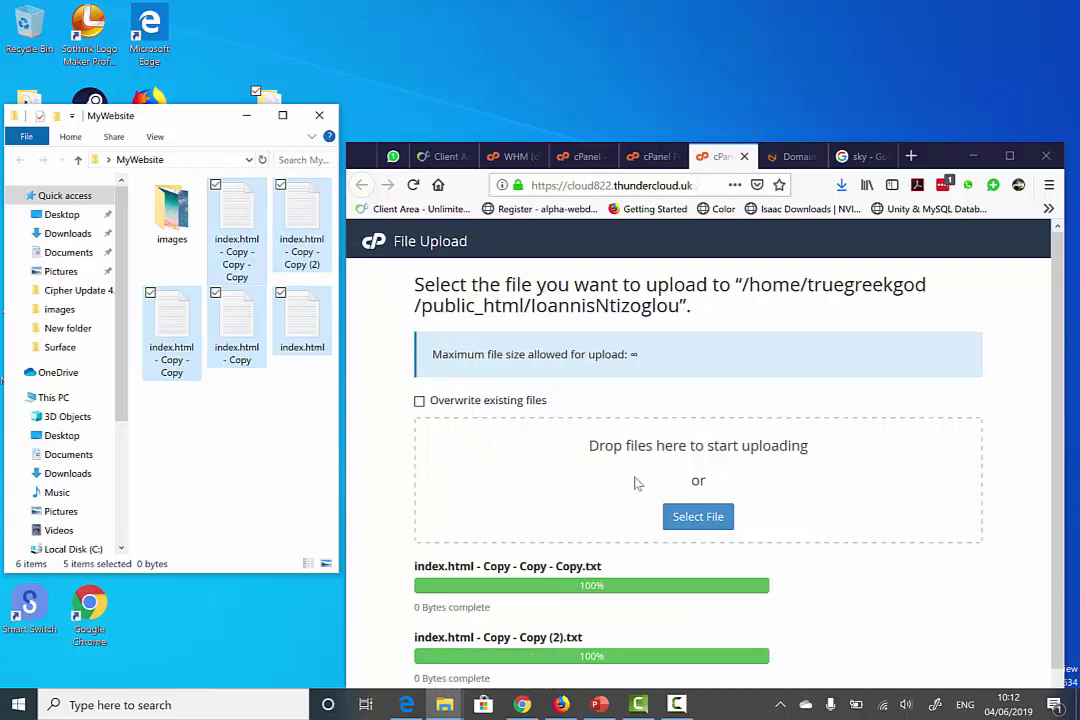
scroll(663, 478, down, 3)
scroll(663, 480, up, 3)
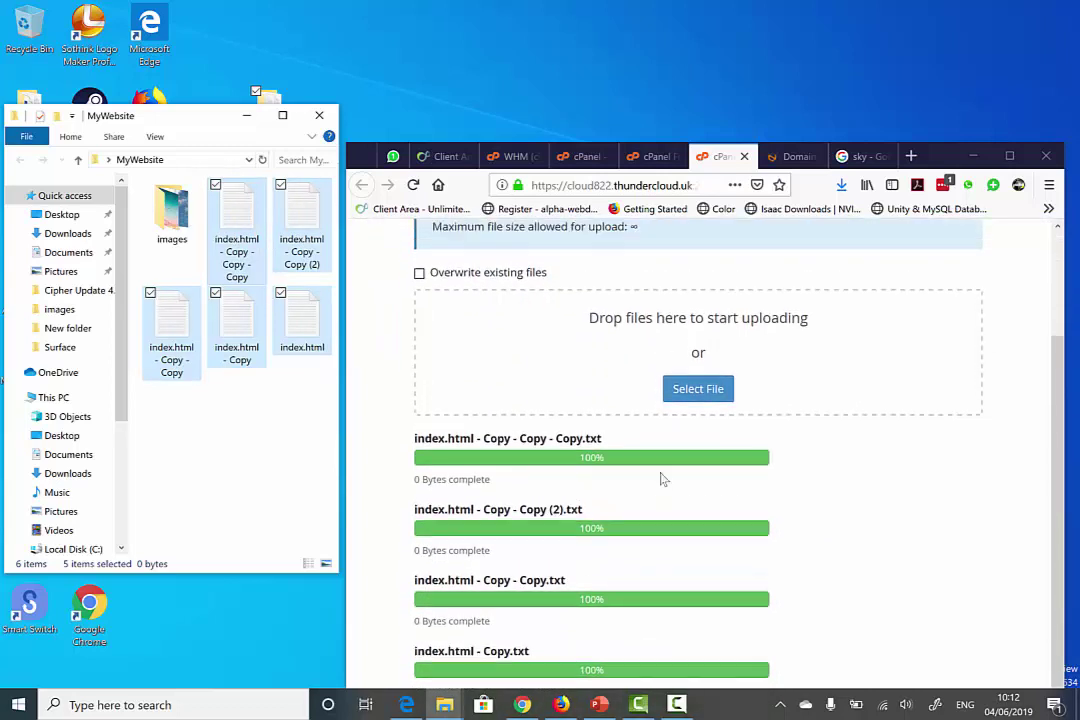
click(744, 156)
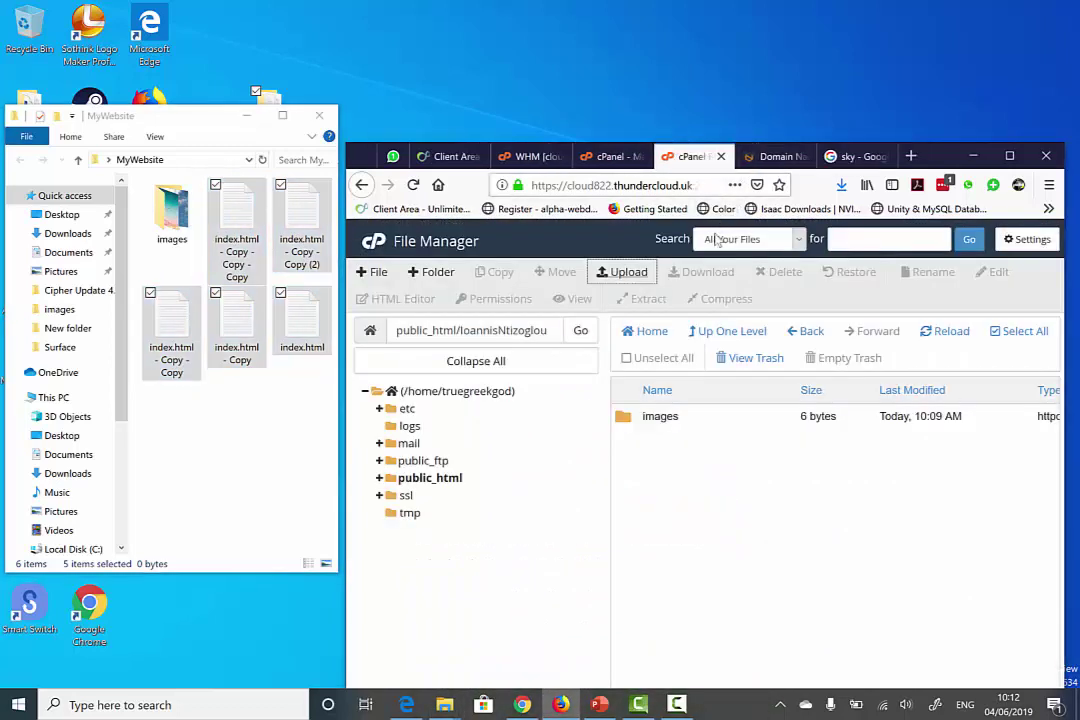
click(947, 335)
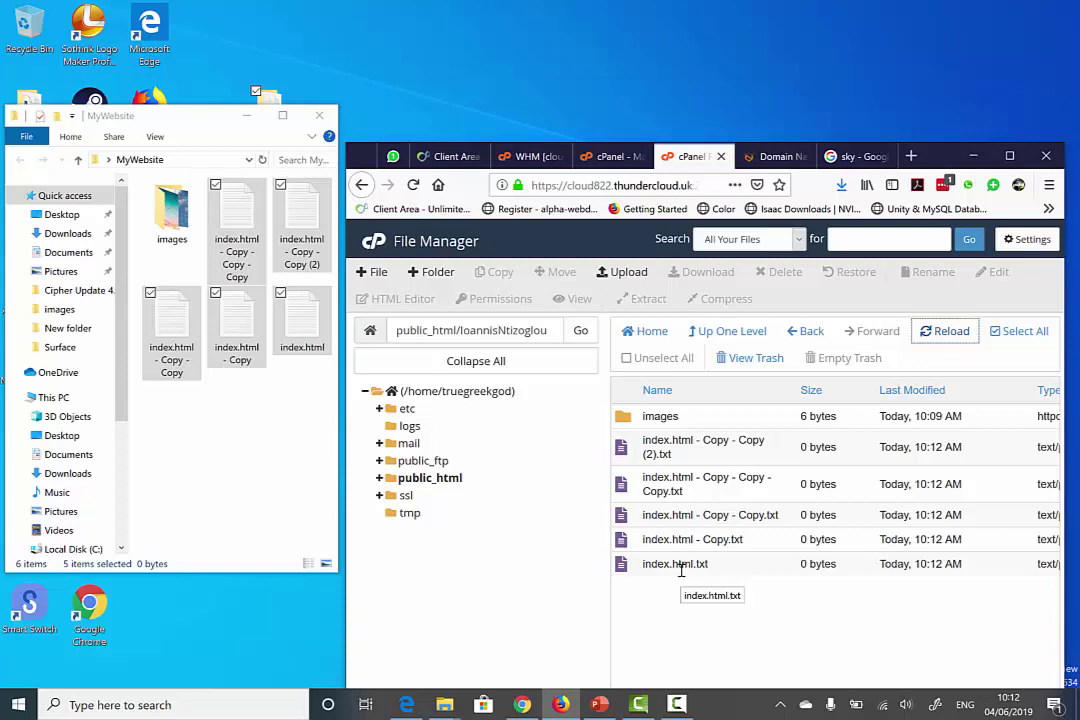
- Rename the index.html - Copy - Copy (2).txt file to about.html
click(657, 455)
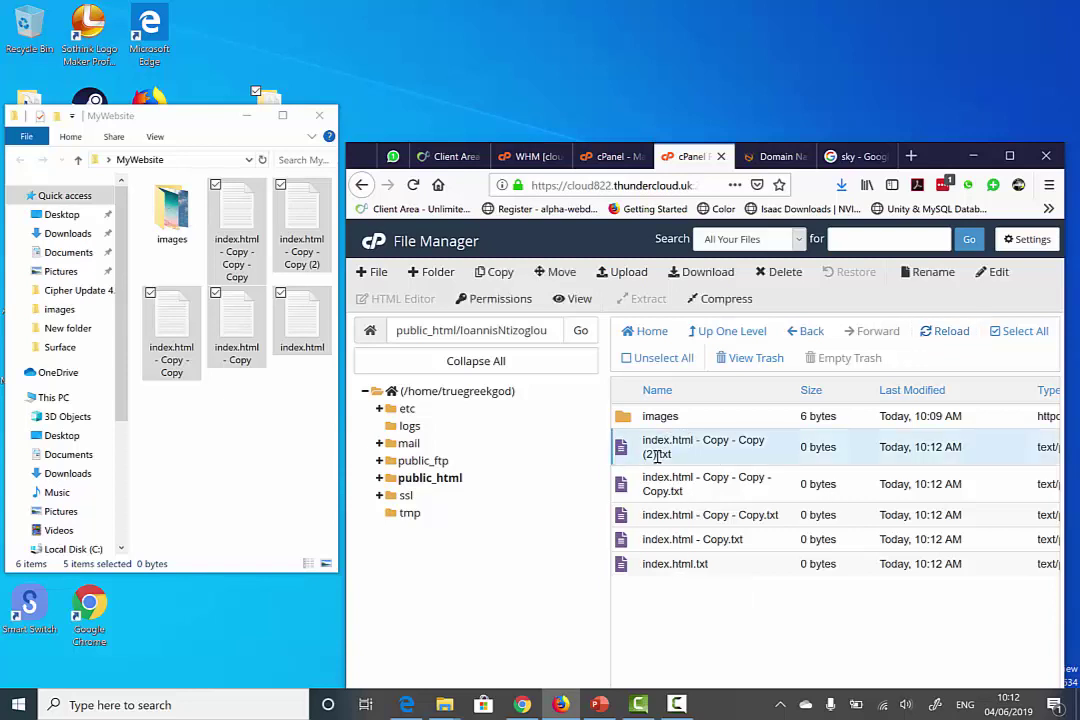
right_click(658, 447)
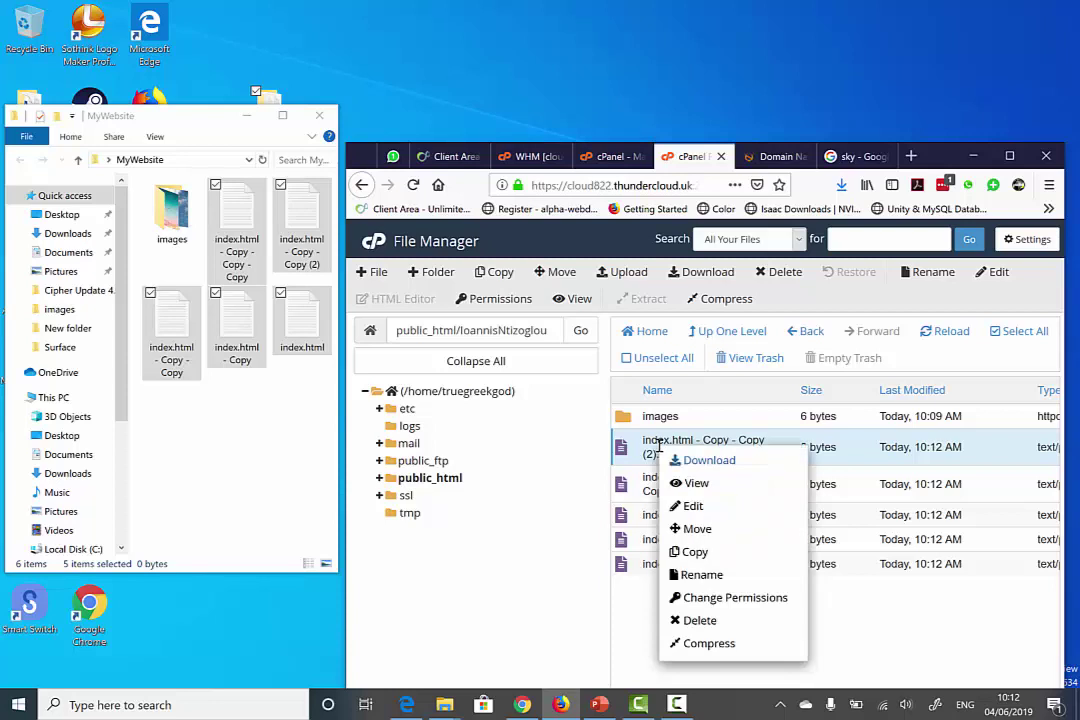
click(724, 578)
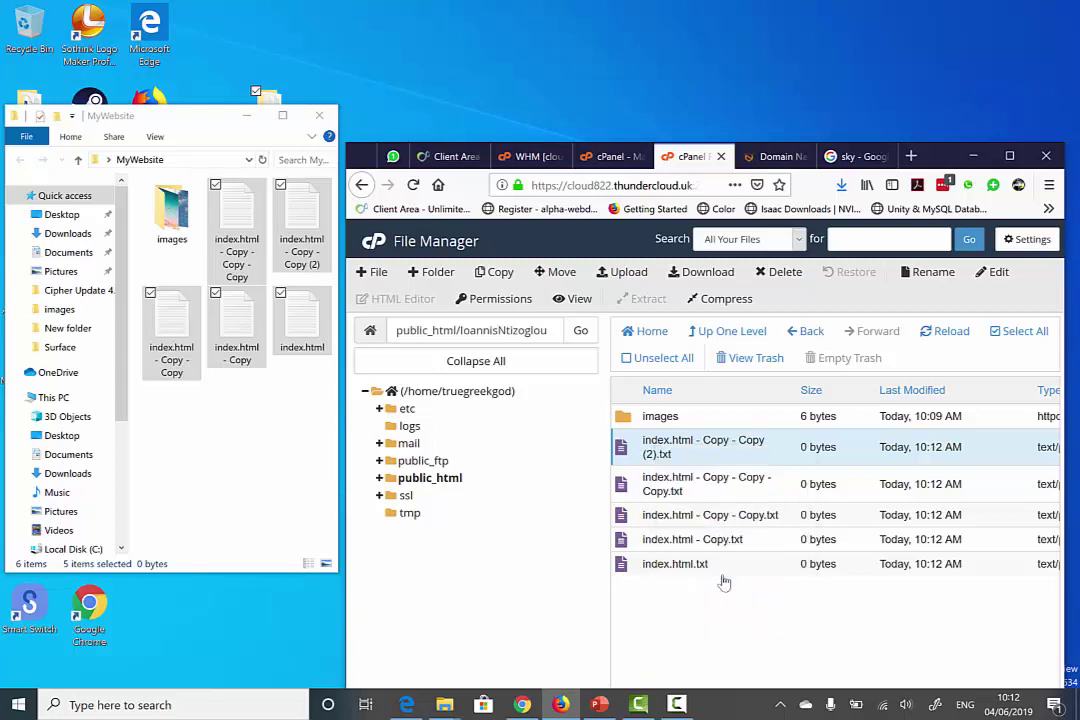
drag(702, 530, 547, 490)
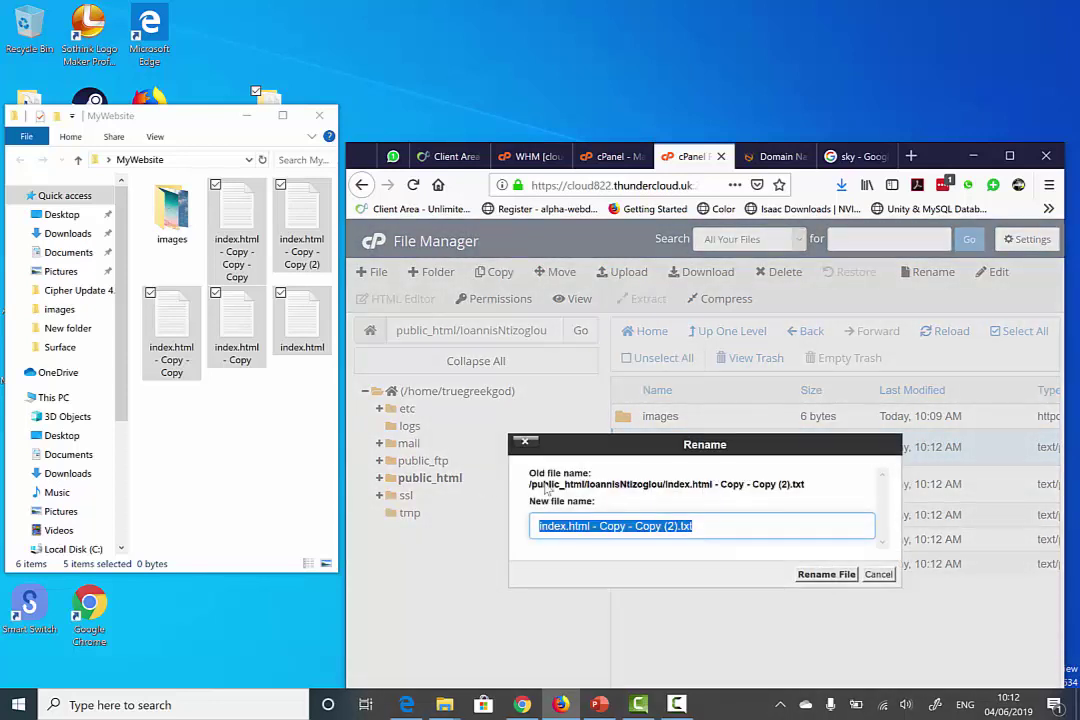
text(about.html)
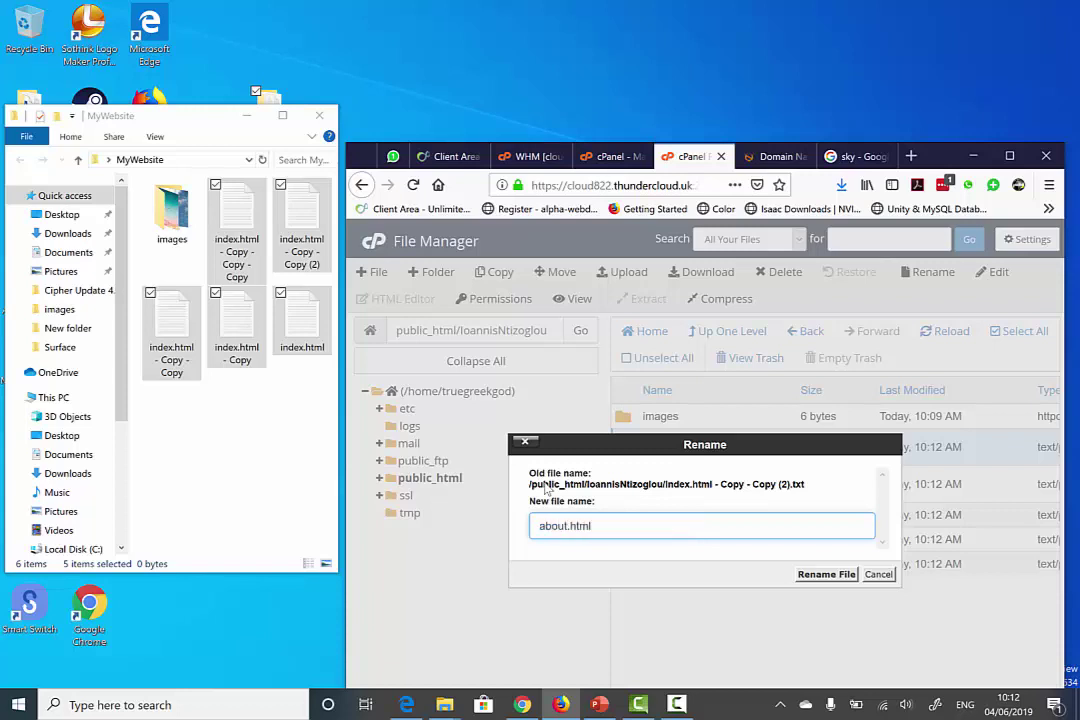
key(Return)
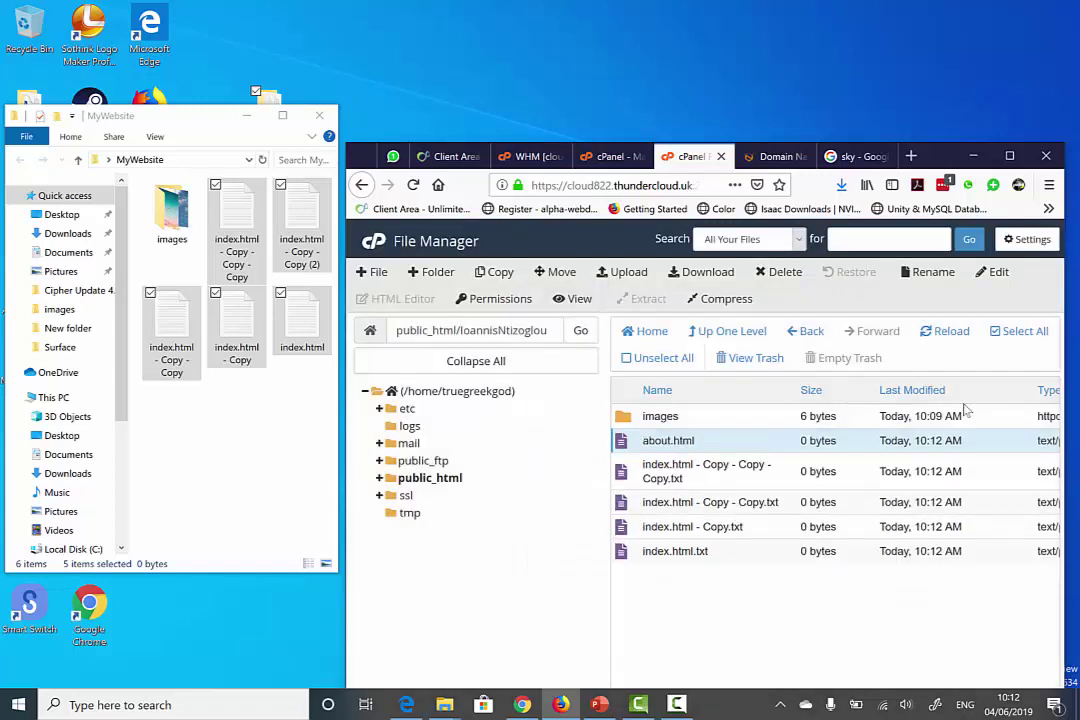
- Rename the next two index copies to contact.html and links.html
click(700, 468)
right_click(688, 470)
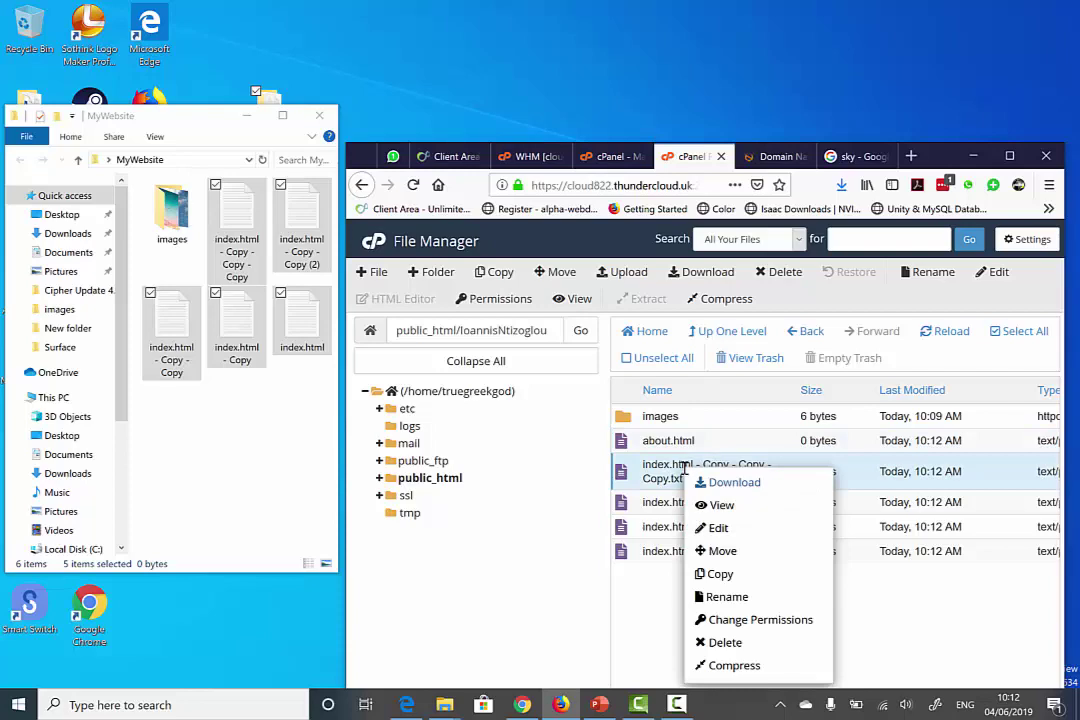
click(728, 597)
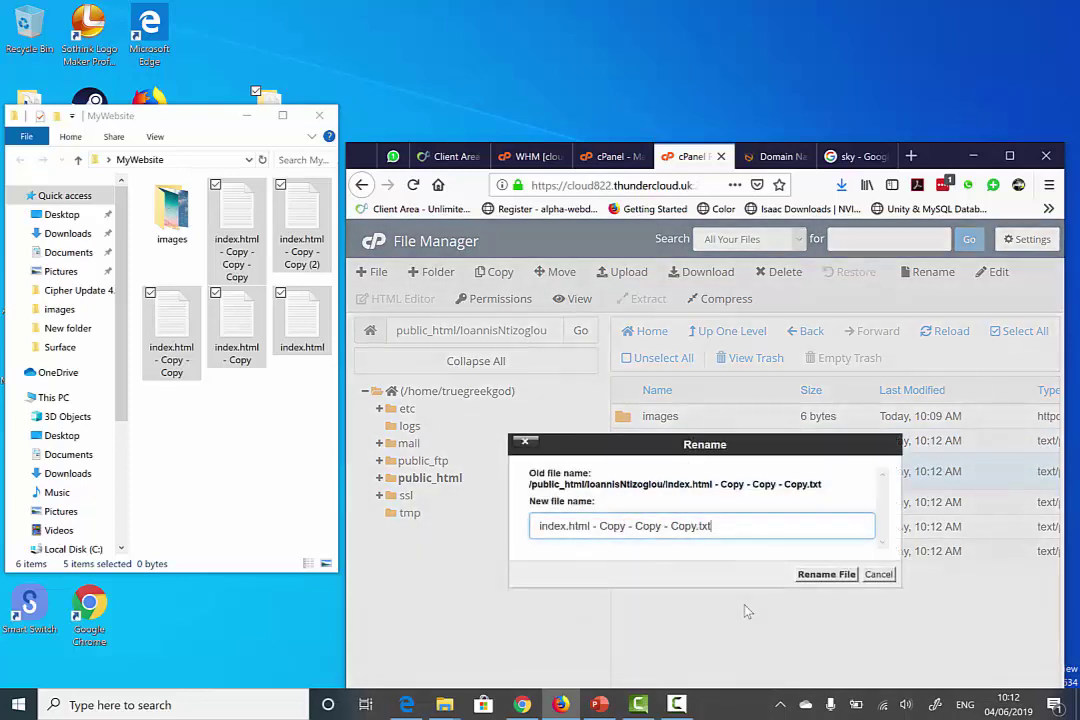
text(contact)
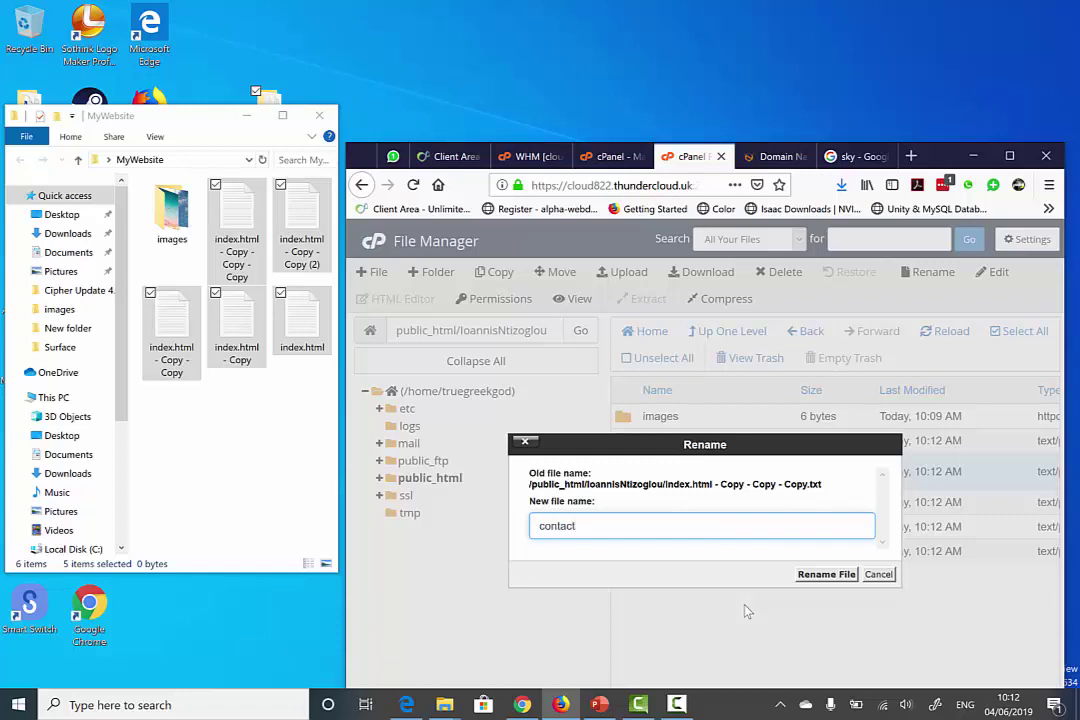
text(.html)
key(Return)
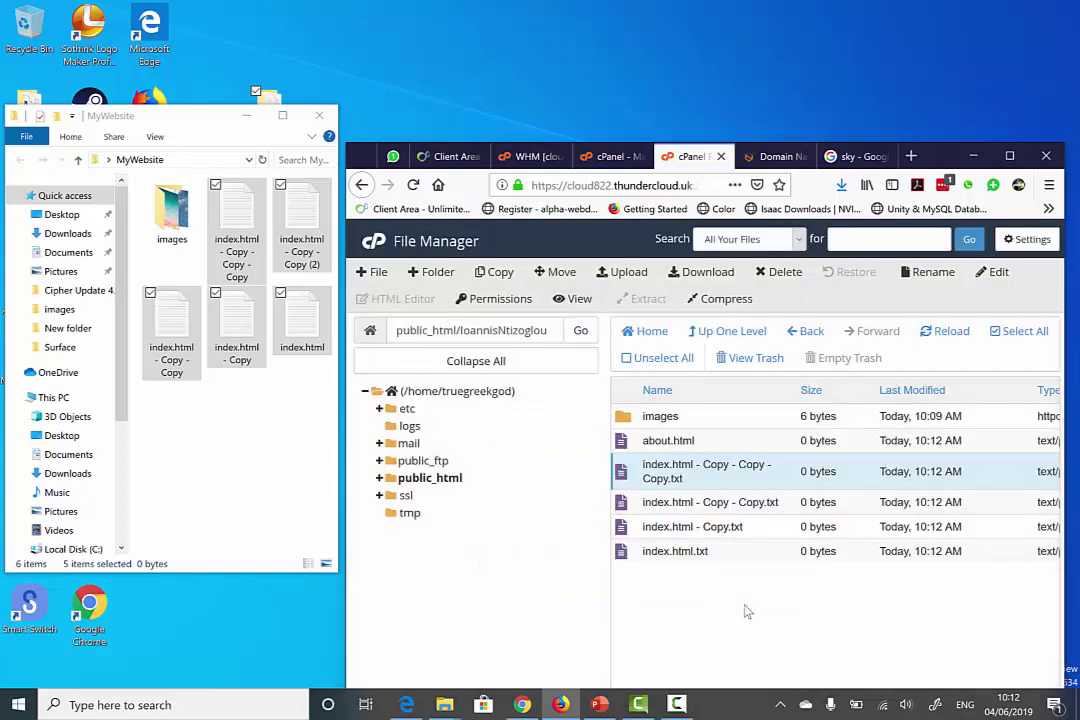
right_click(742, 492)
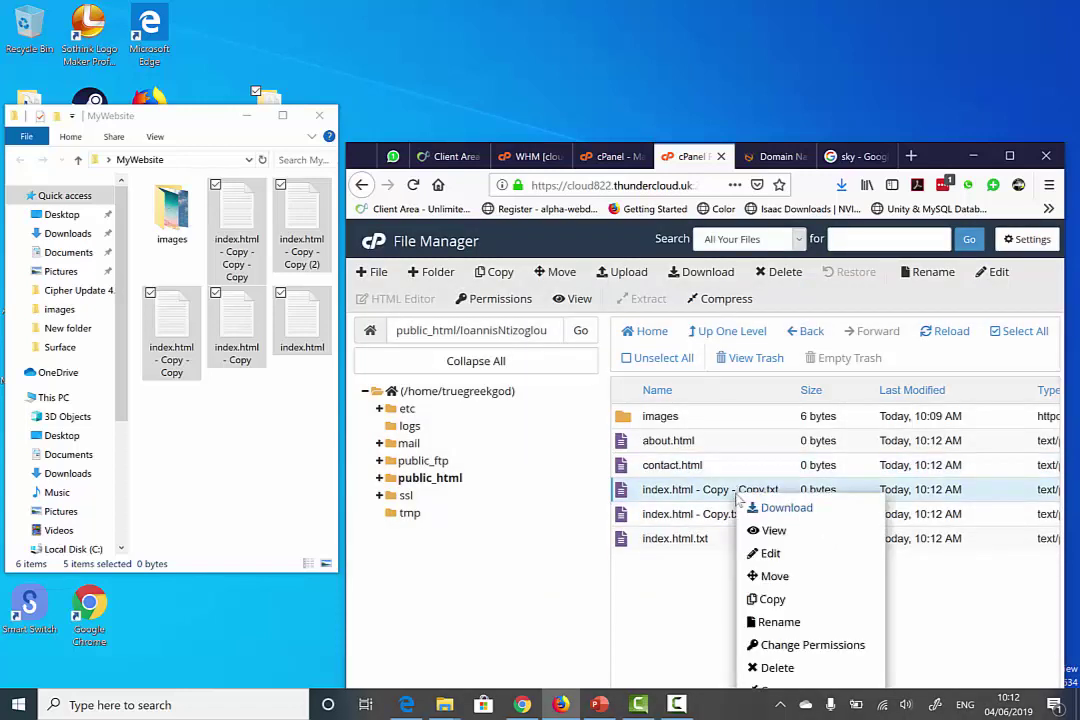
click(785, 621)
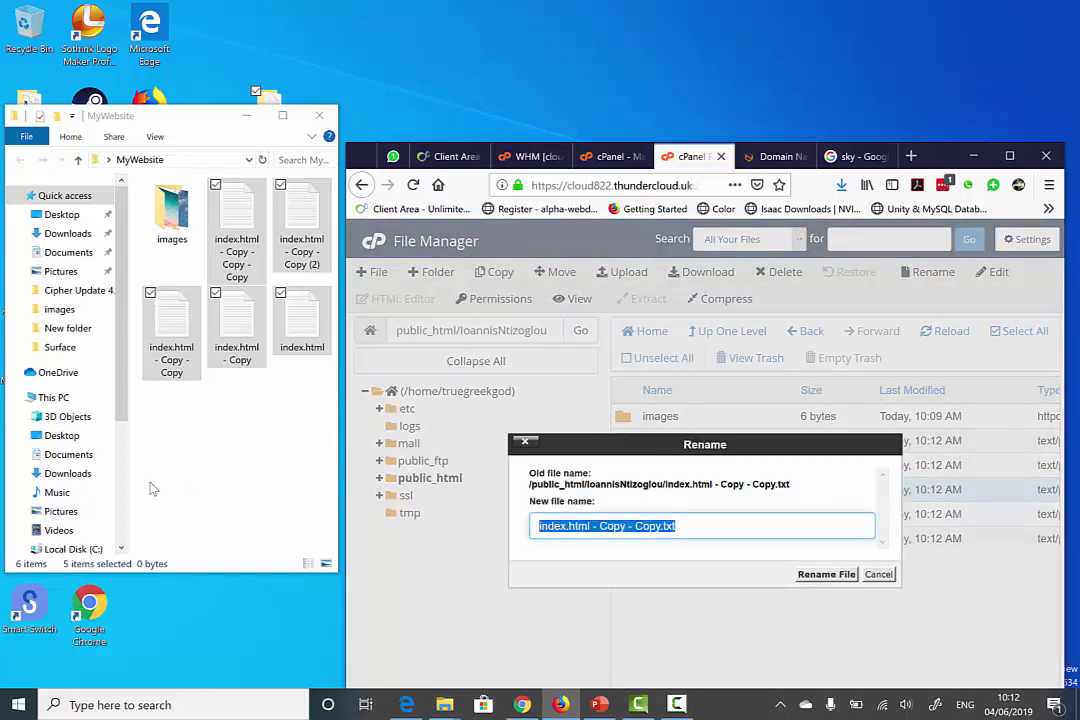
text(links.html)
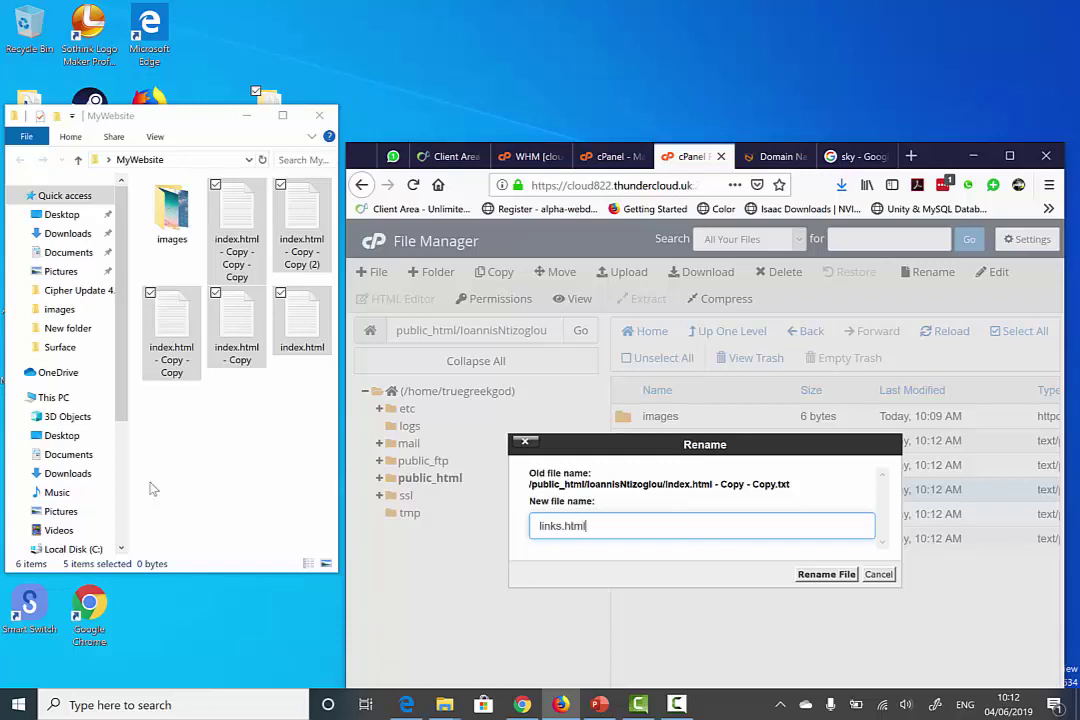
key(Return)
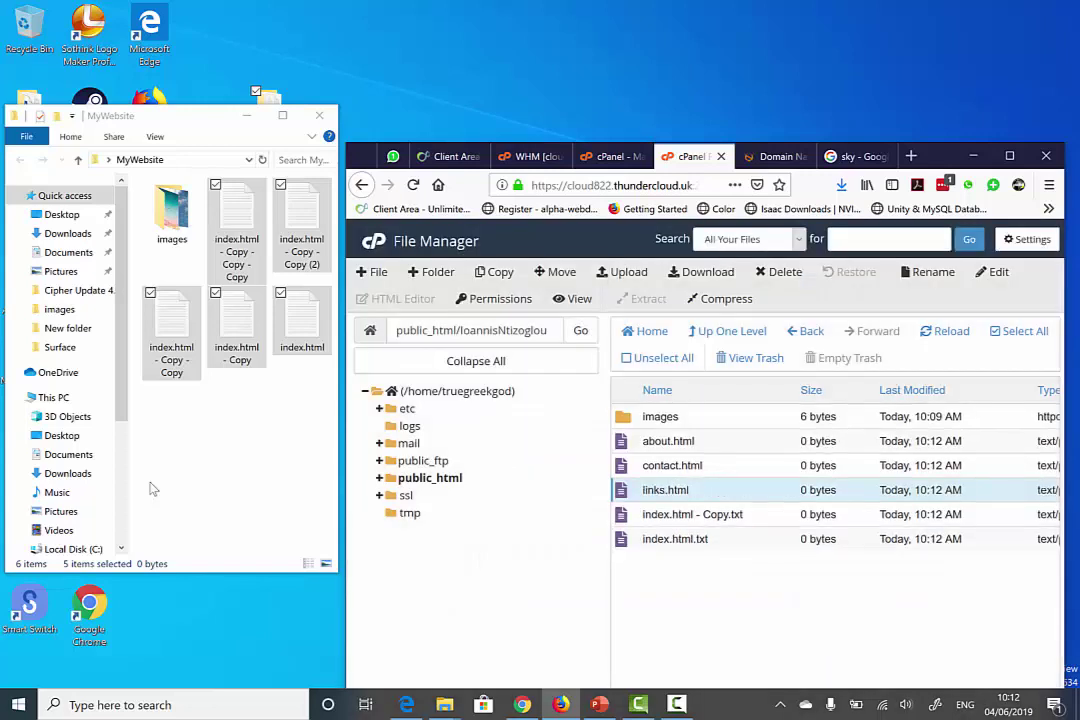
- Rename index.html - Copy.txt to info.html, then open the empty images folder
click(689, 538)
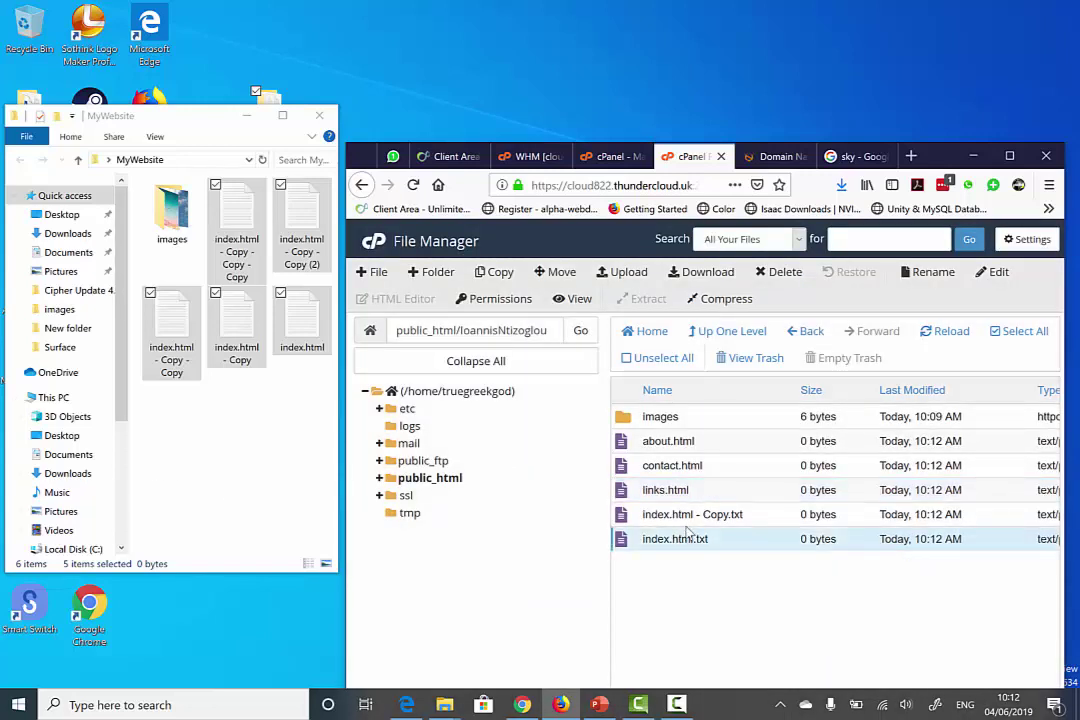
right_click(687, 514)
click(687, 514)
right_click(687, 514)
click(661, 514)
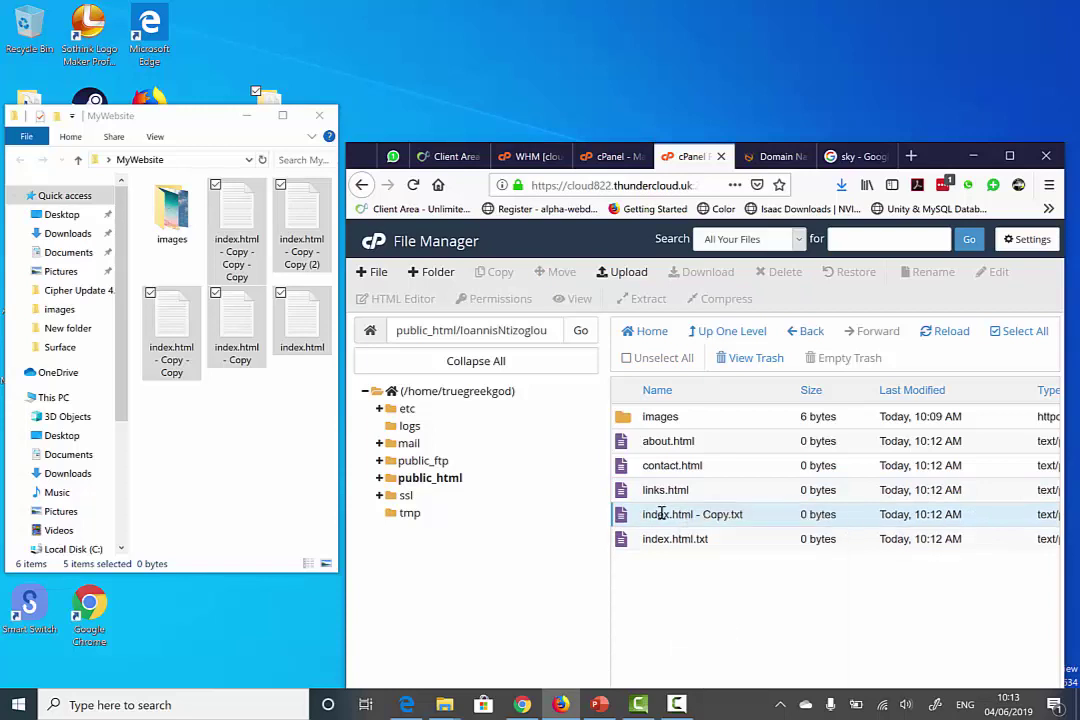
right_click(661, 514)
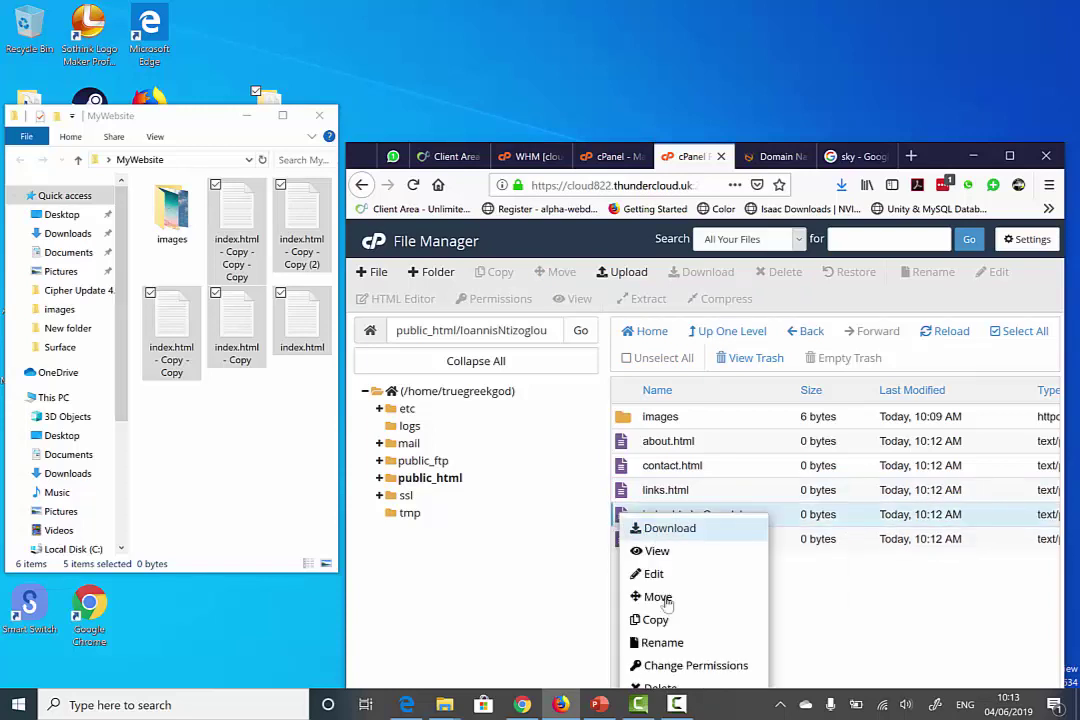
click(700, 642)
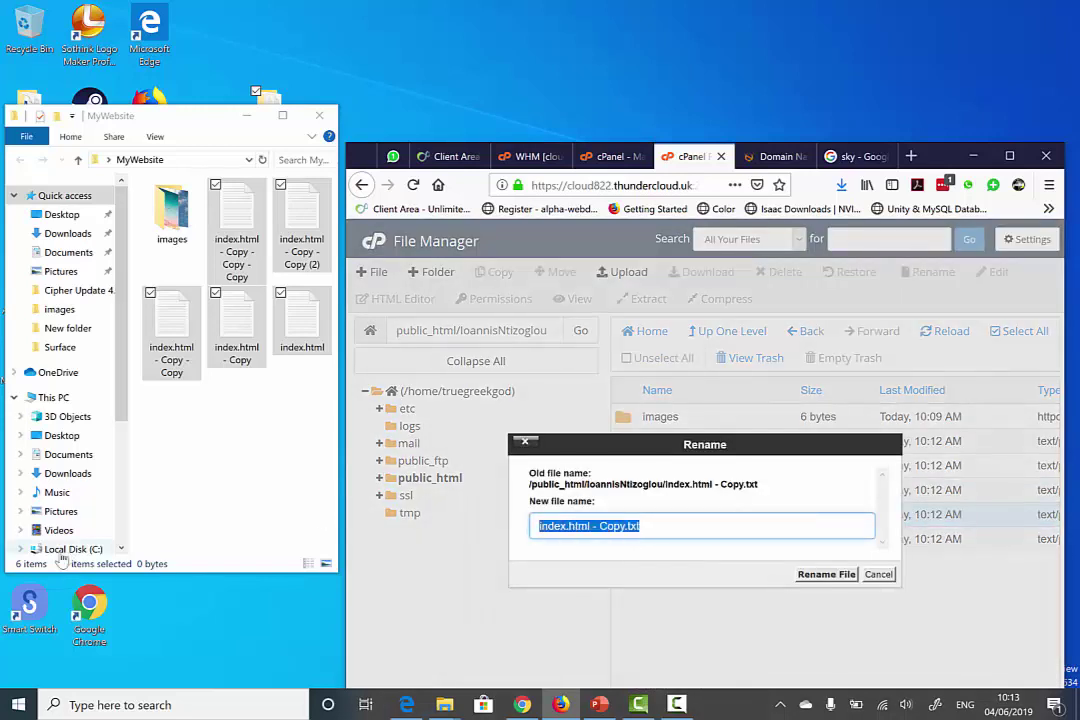
text(Sl)
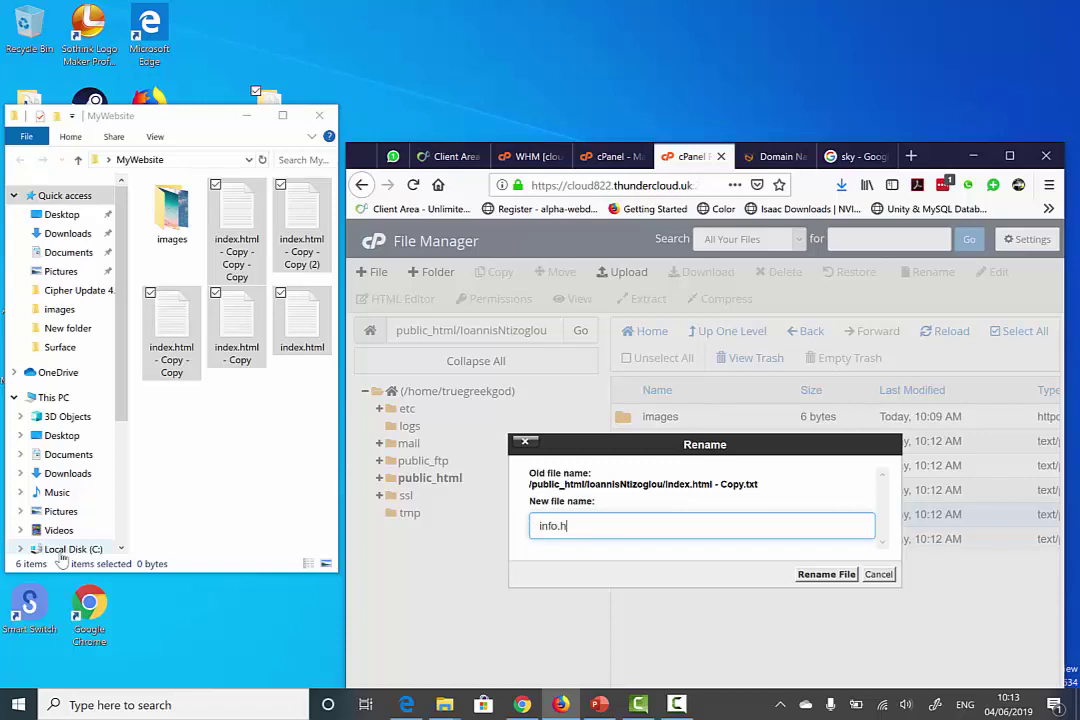
text(fo.html)
key(Return)
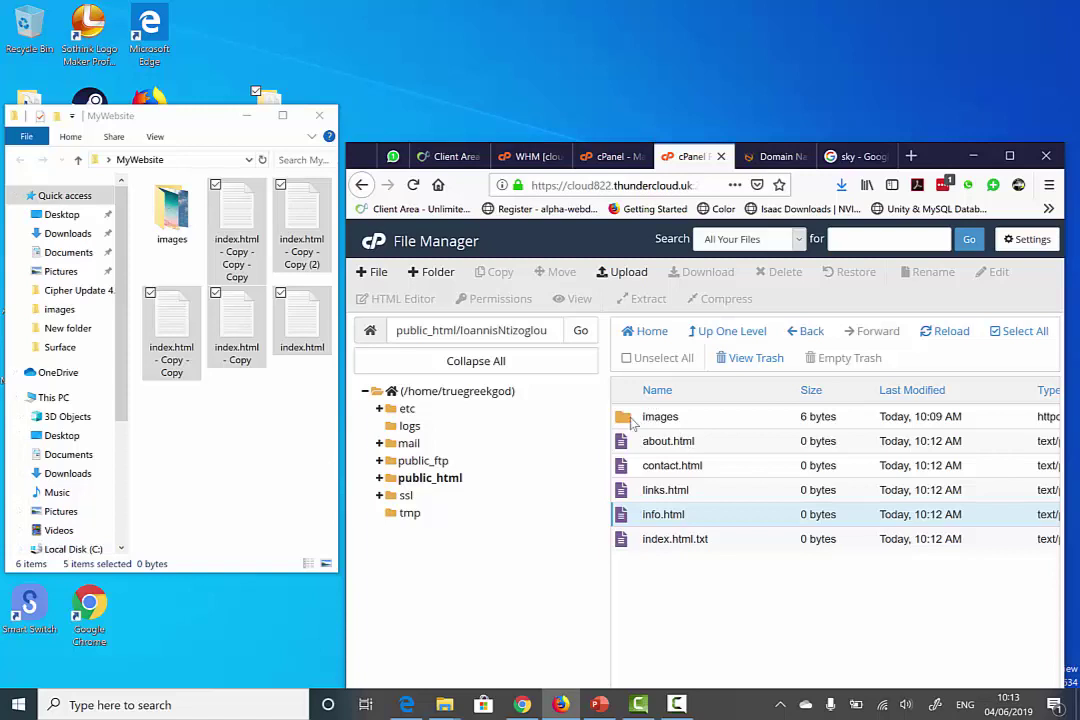
click(628, 420)
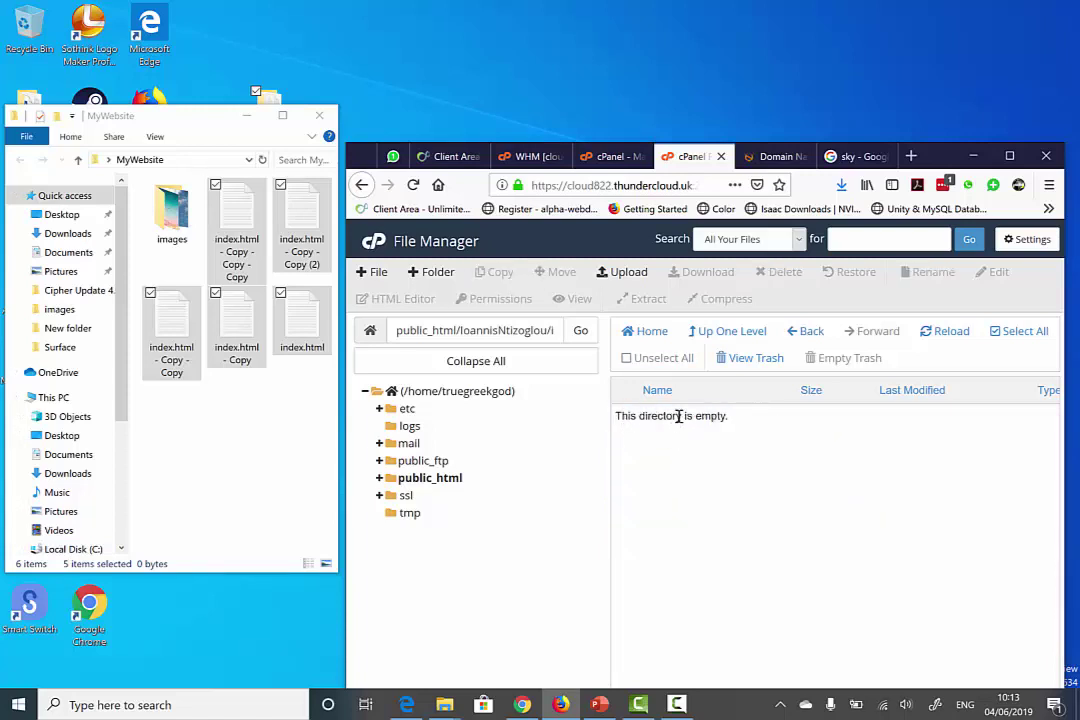
- Upload the sky pictures 1.jfif, 2.jfif and 3.JPG into images, then close the upload page
click(624, 272)
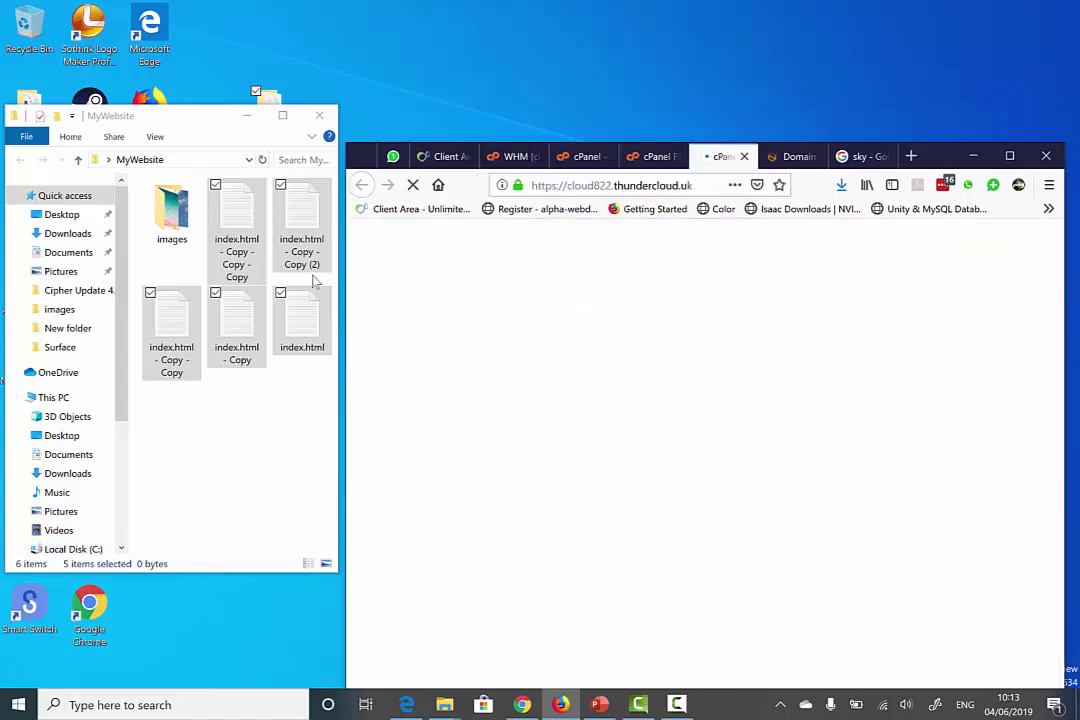
double_click(172, 215)
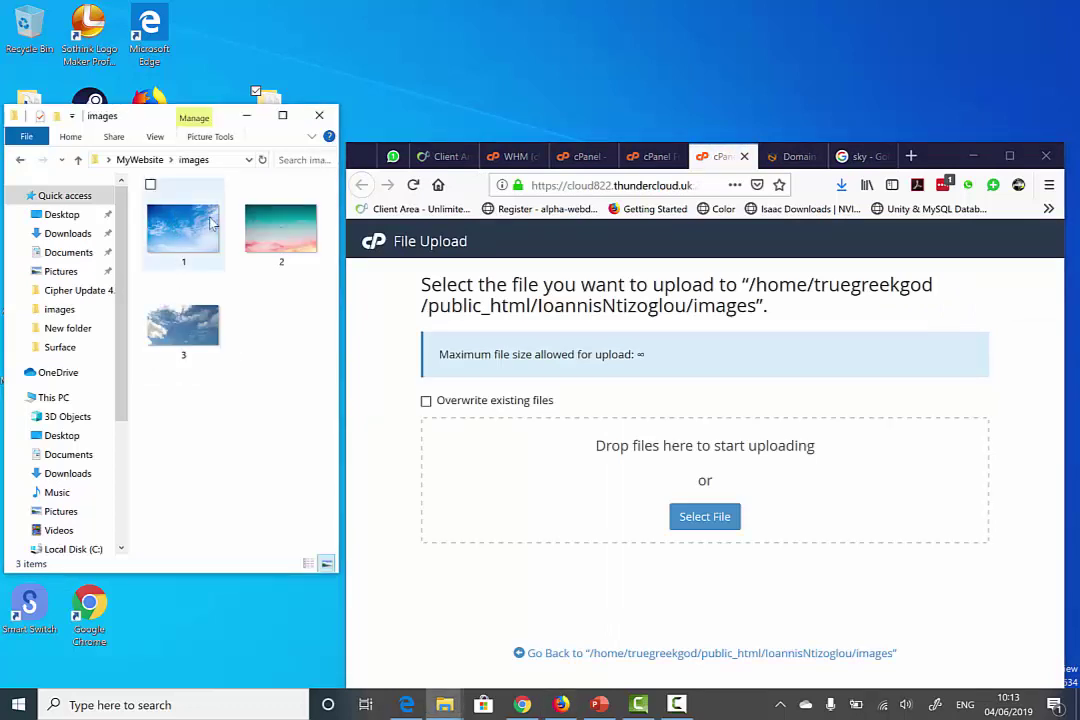
drag(322, 365, 686, 515)
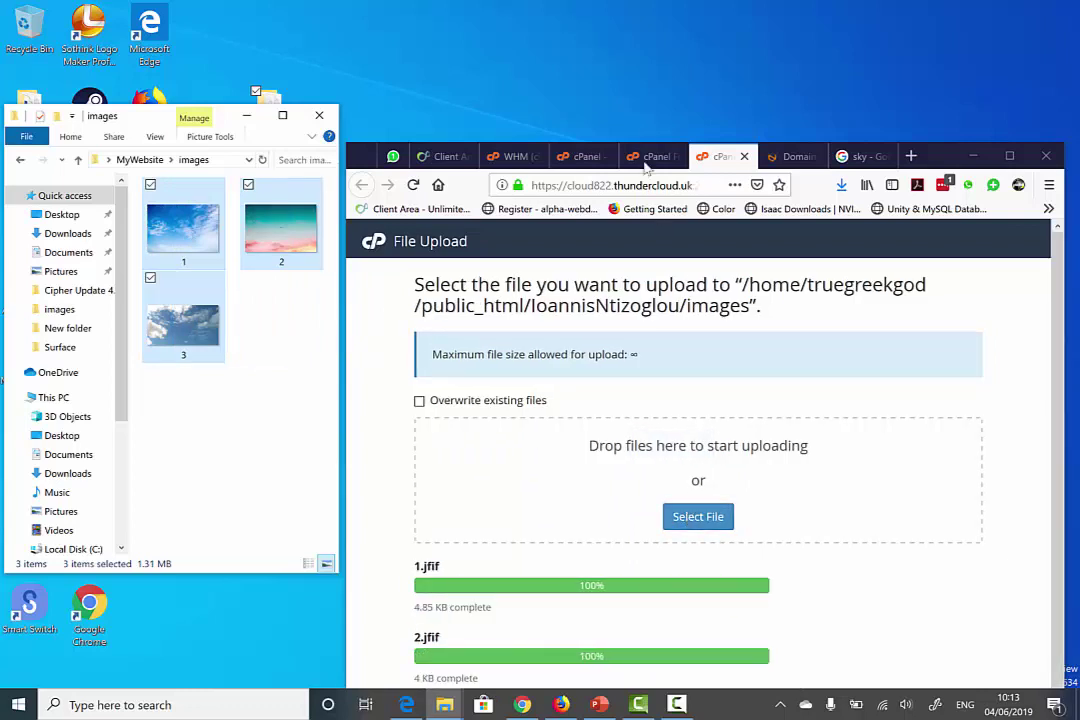
scroll(783, 436, down, 1)
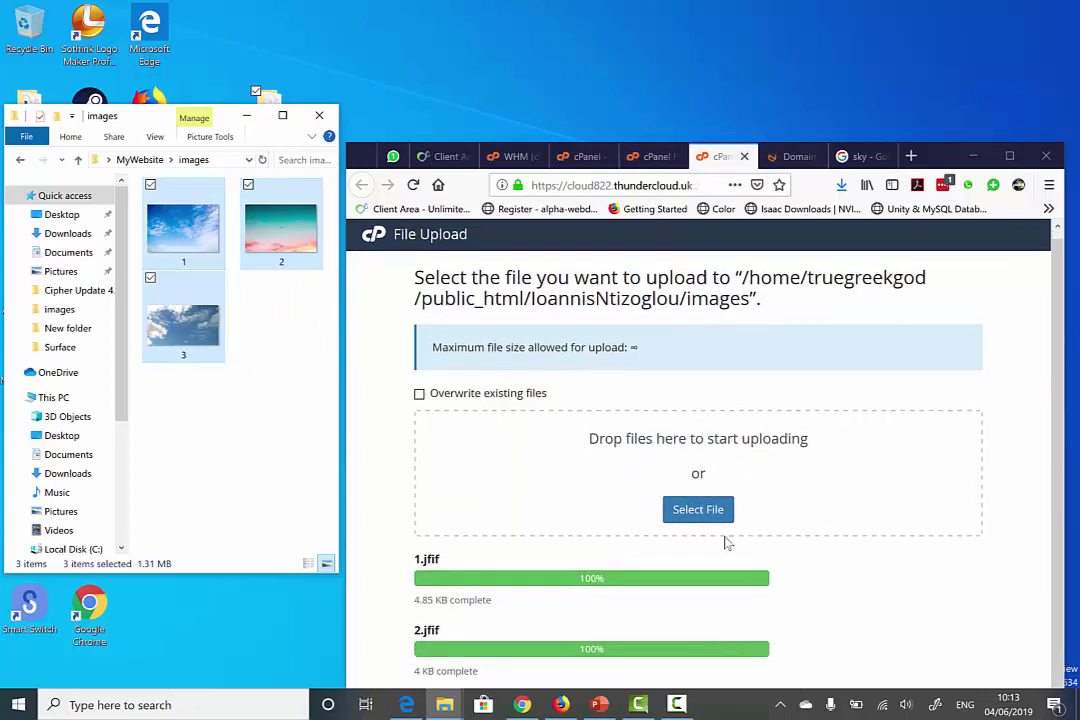
drag(957, 159, 943, 24)
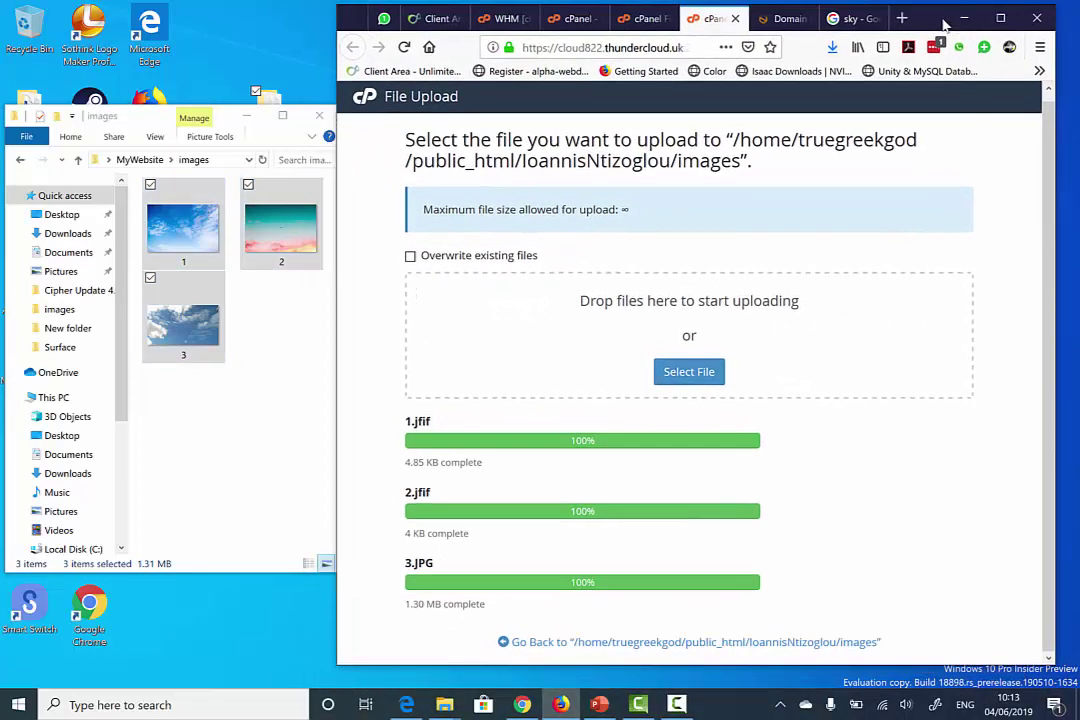
click(735, 18)
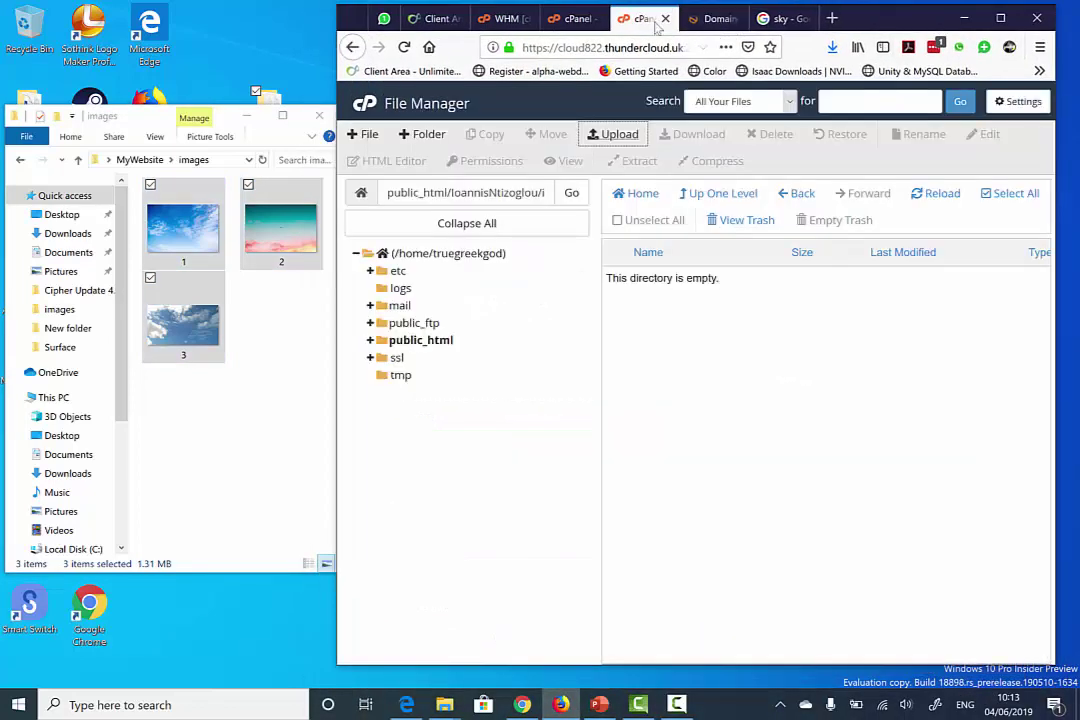
- Reload the images listing to show the uploads, then open public_html's index.html for editing
click(936, 196)
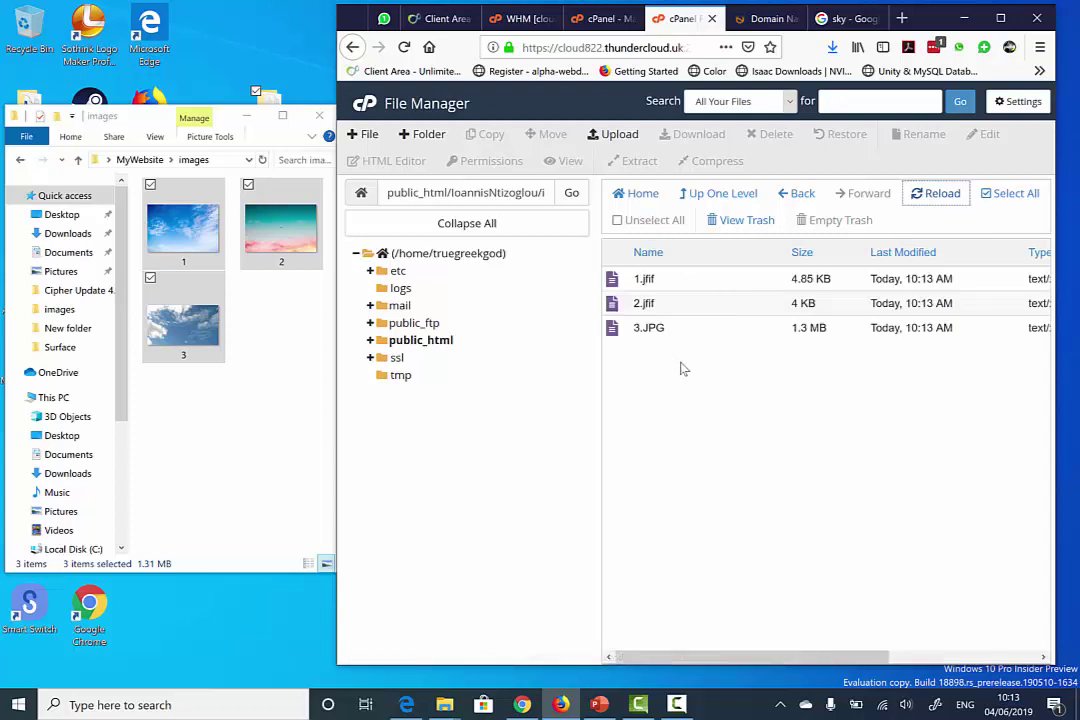
click(640, 196)
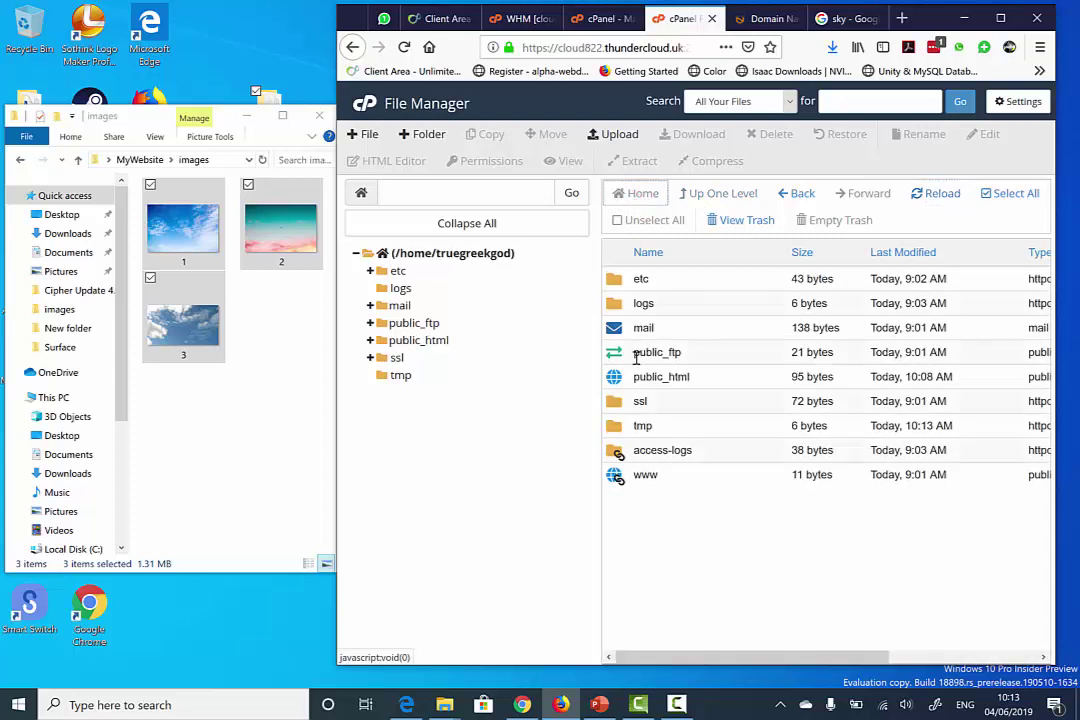
double_click(631, 384)
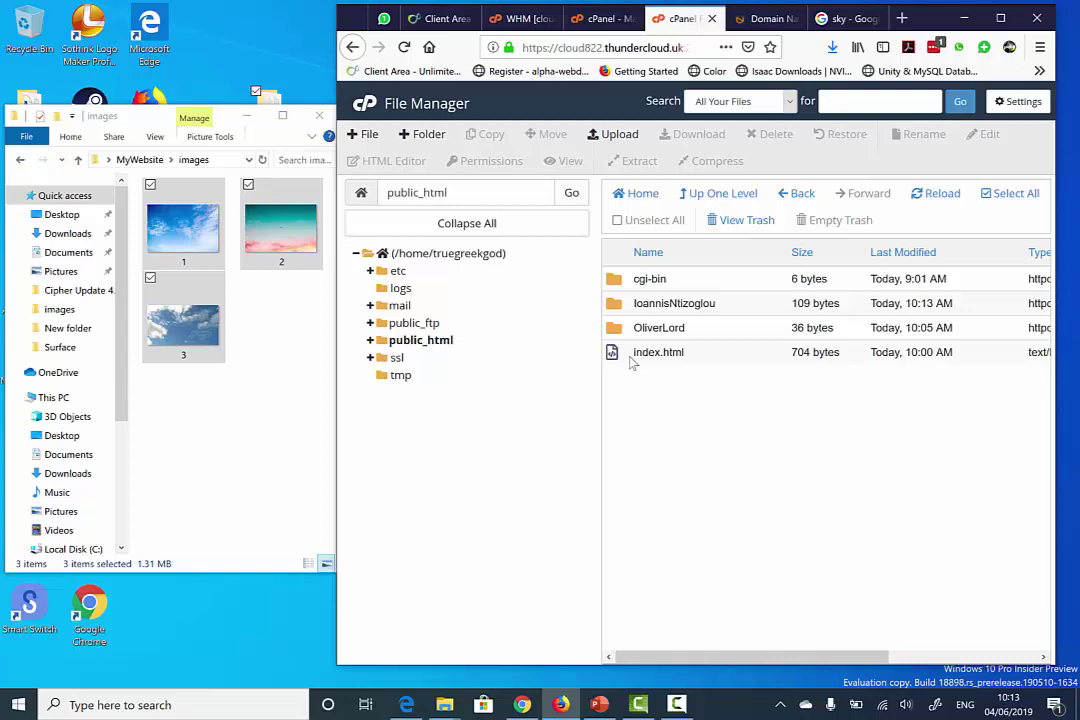
click(633, 363)
right_click(640, 358)
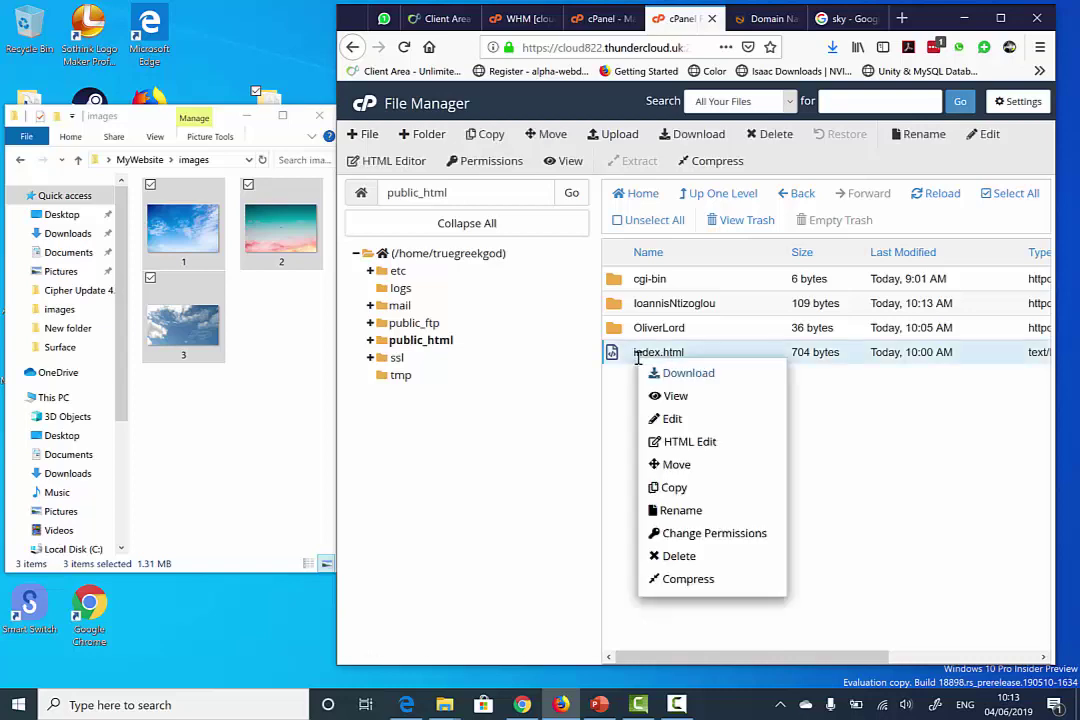
click(672, 420)
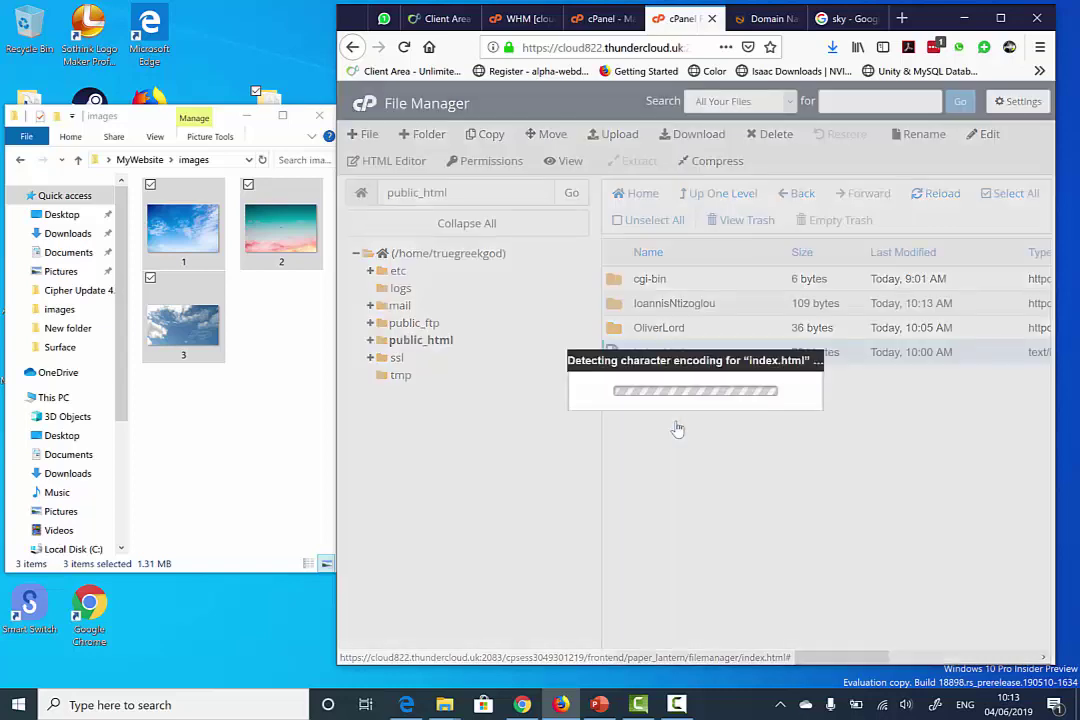
- In the code editor, duplicate the existing link from line 2 onto line 3
click(835, 494)
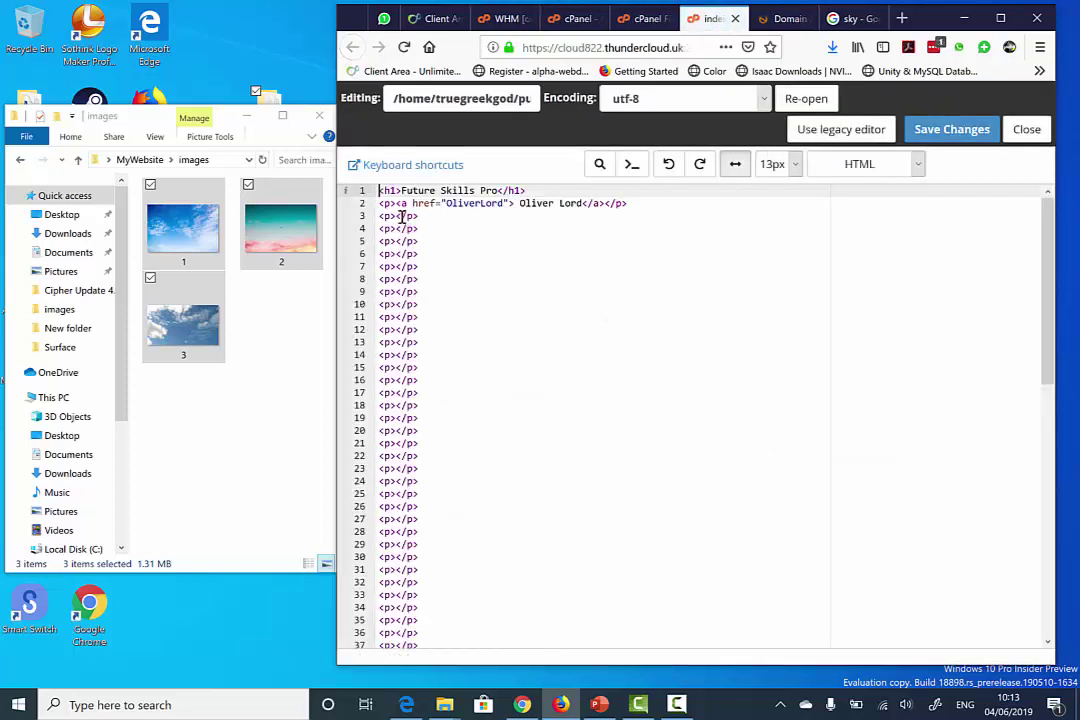
click(389, 206)
click(639, 206)
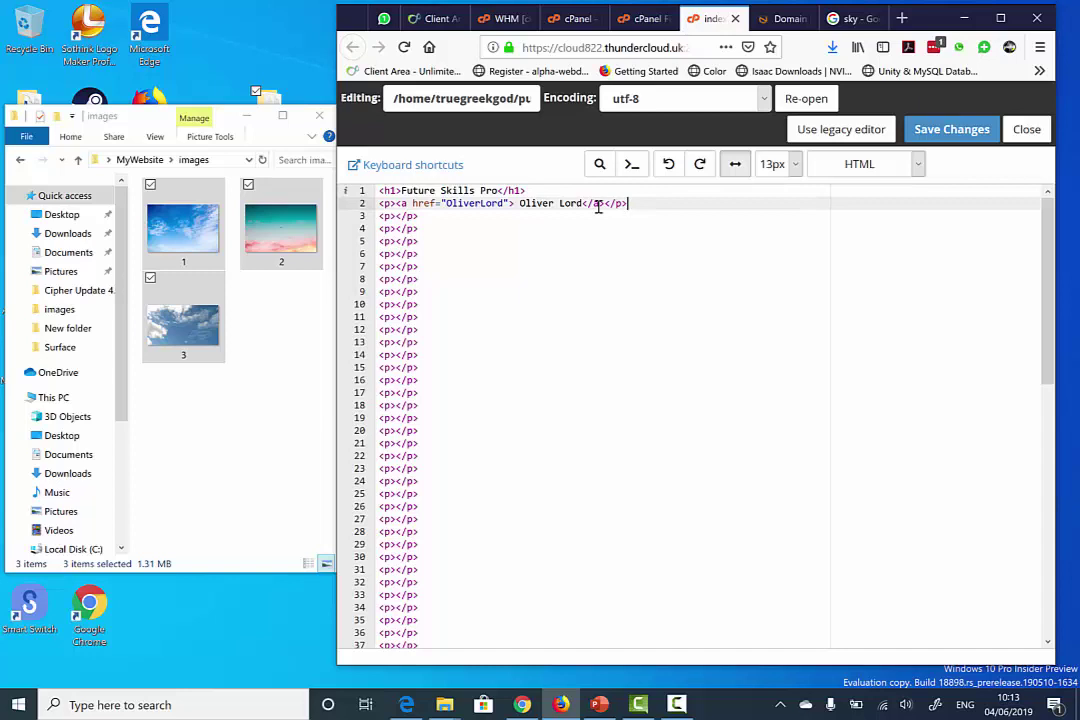
drag(628, 205, 370, 202)
click(437, 216)
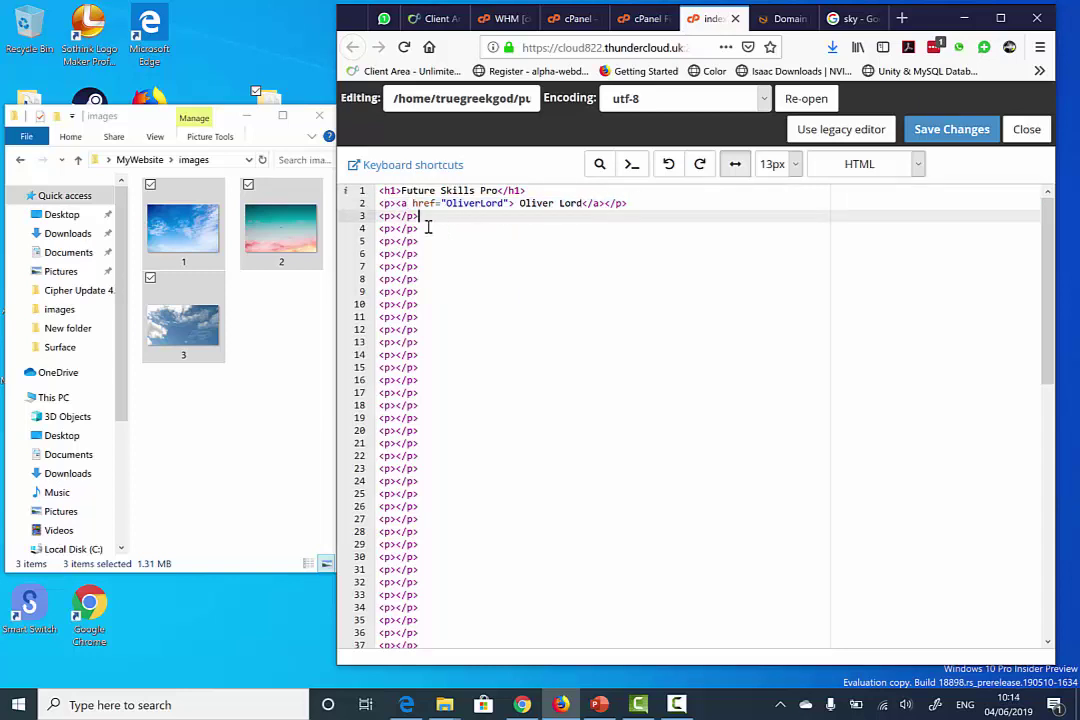
drag(647, 198, 378, 204)
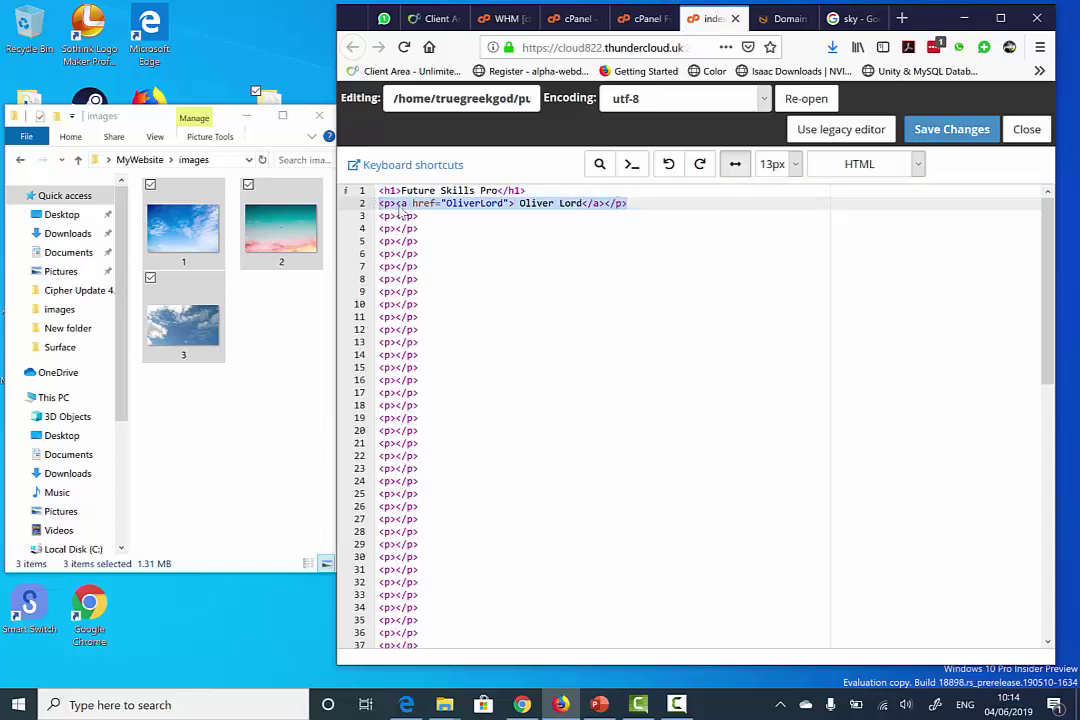
right_click(401, 208)
click(442, 247)
click(378, 215)
right_click(386, 223)
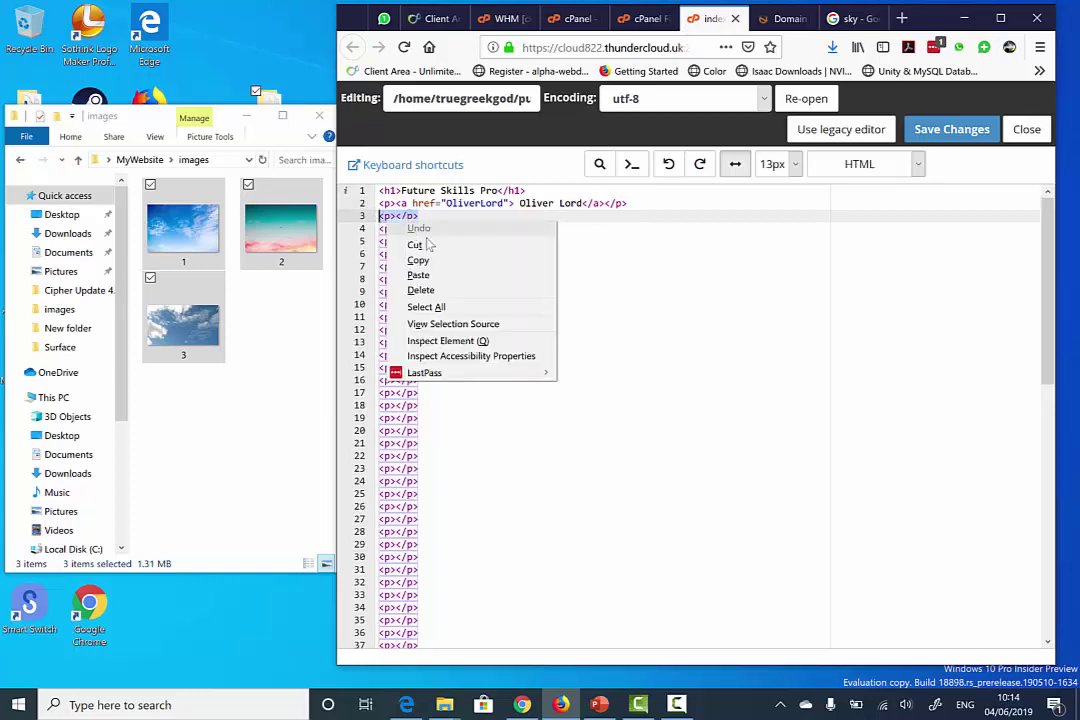
click(418, 275)
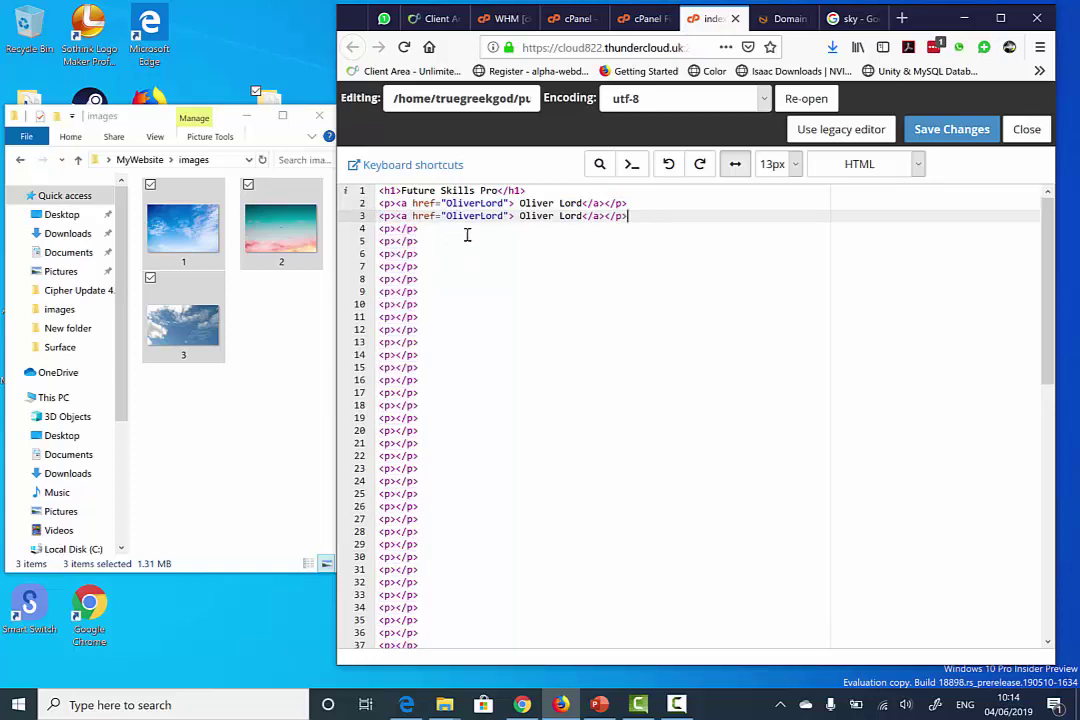
- Point line 3's href to the student's folder, label it with their full name, and save
drag(504, 216, 447, 217)
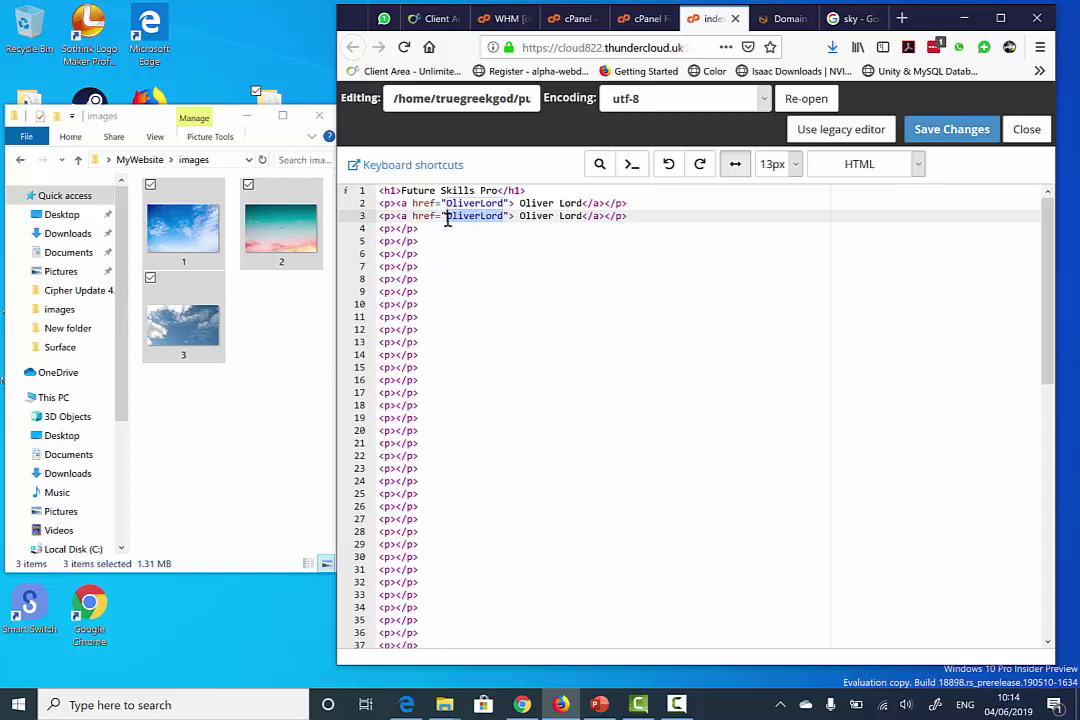
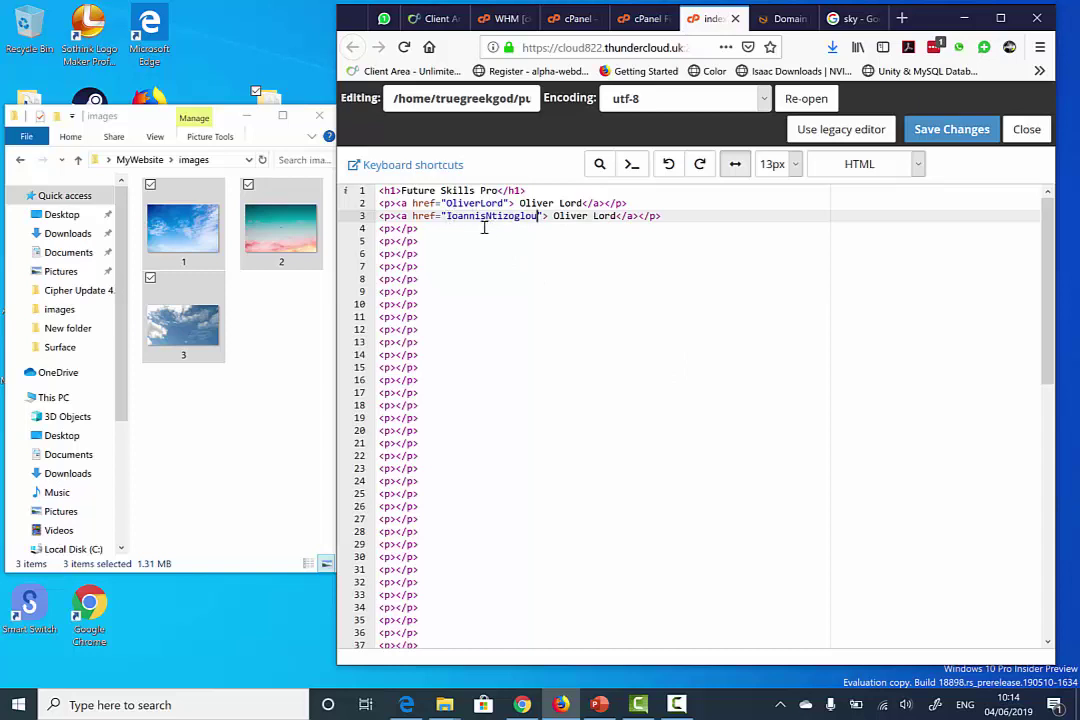
drag(616, 216, 551, 217)
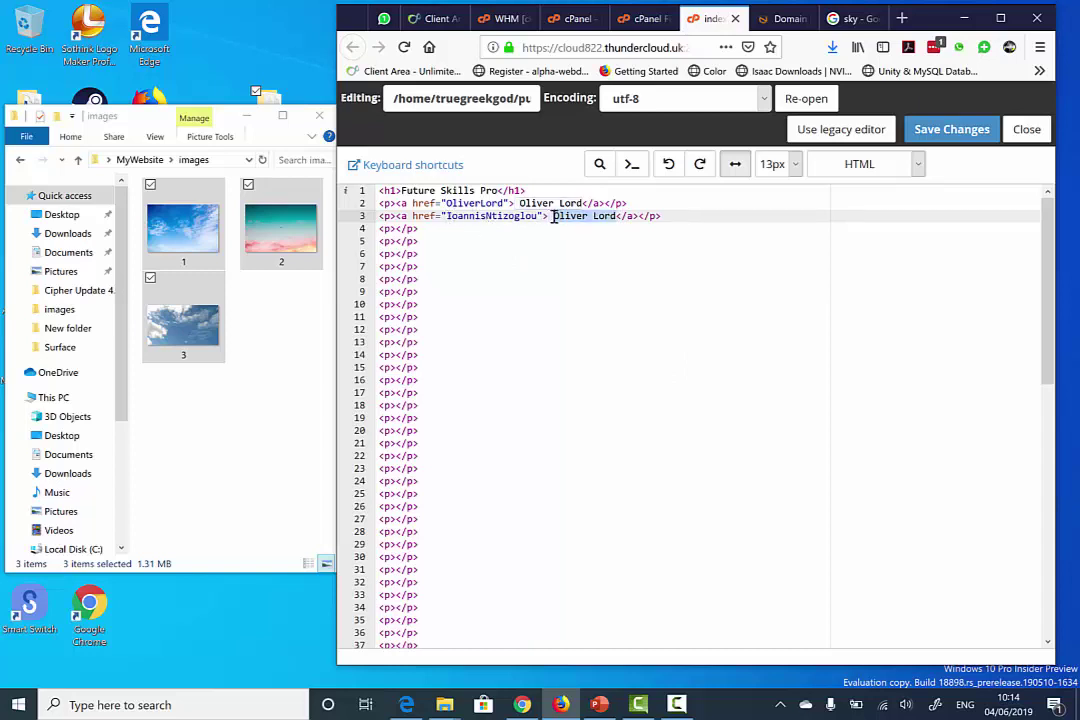
key(BackSpace)
key(BackSpace)
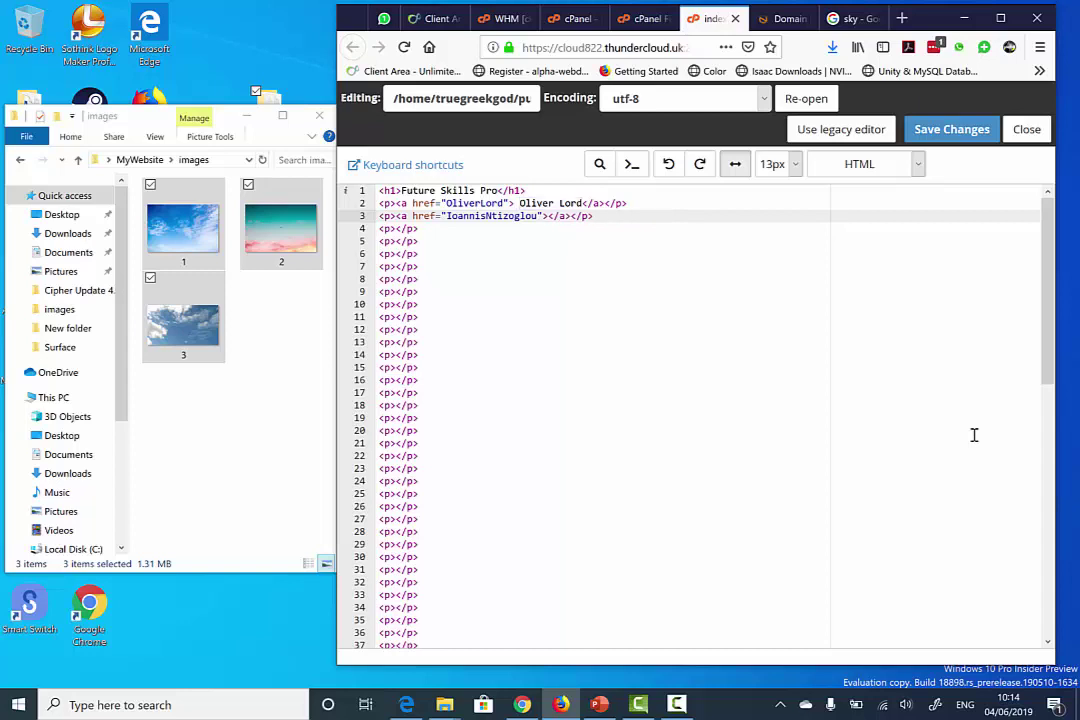
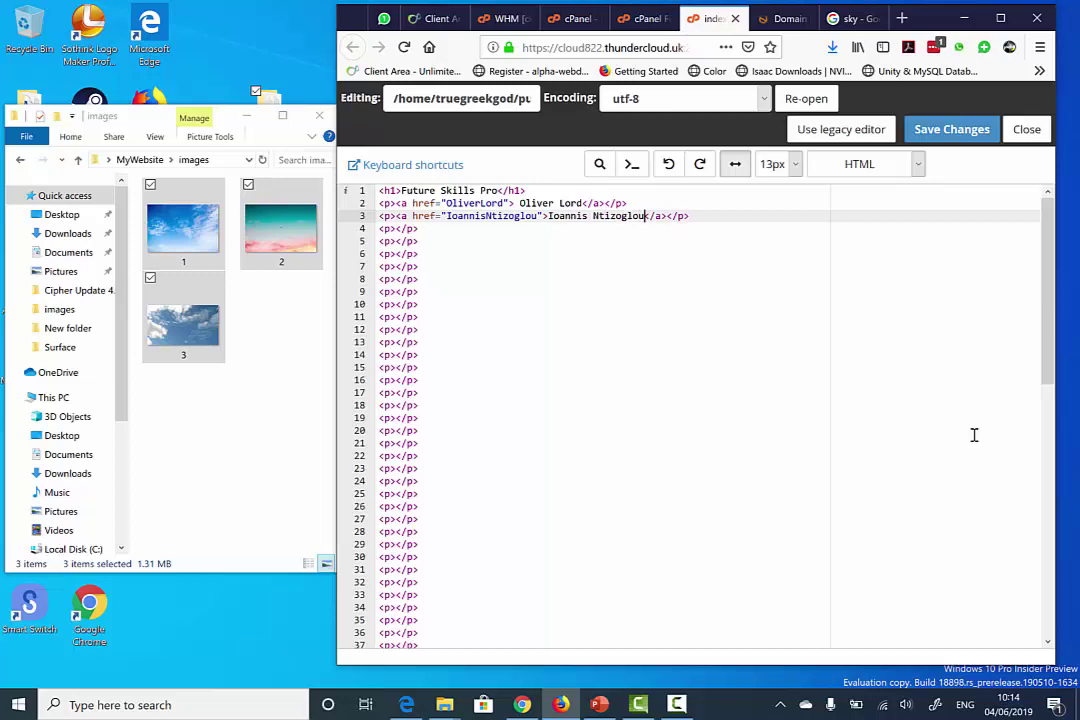
click(519, 204)
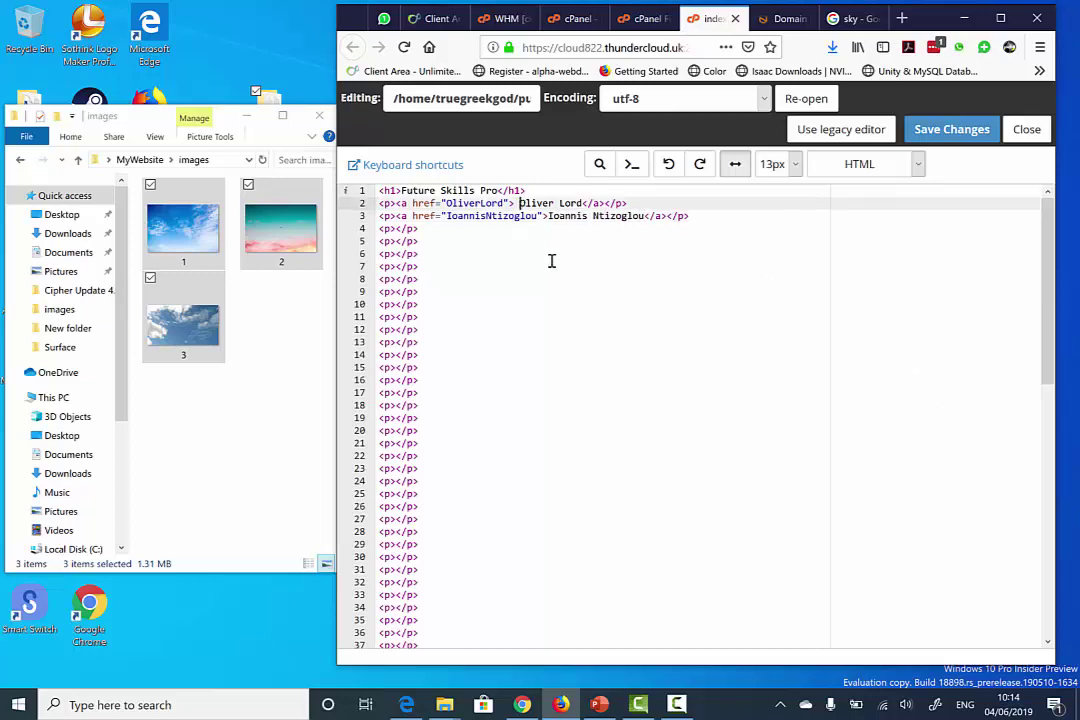
key(BackSpace)
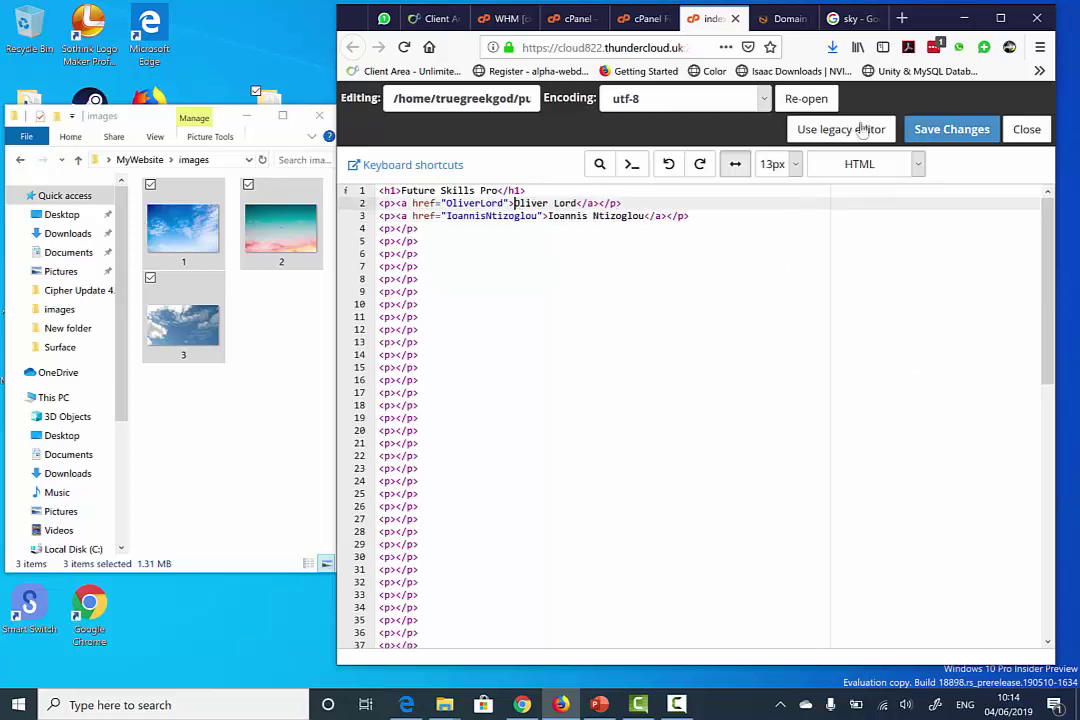
click(951, 129)
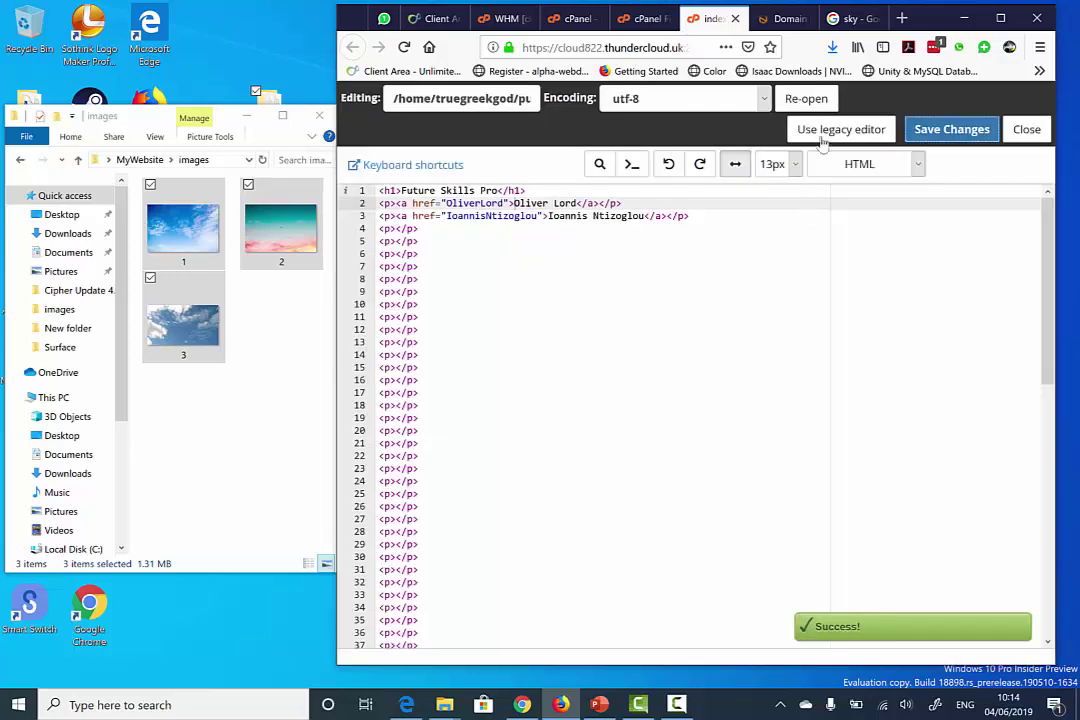
click(836, 20)
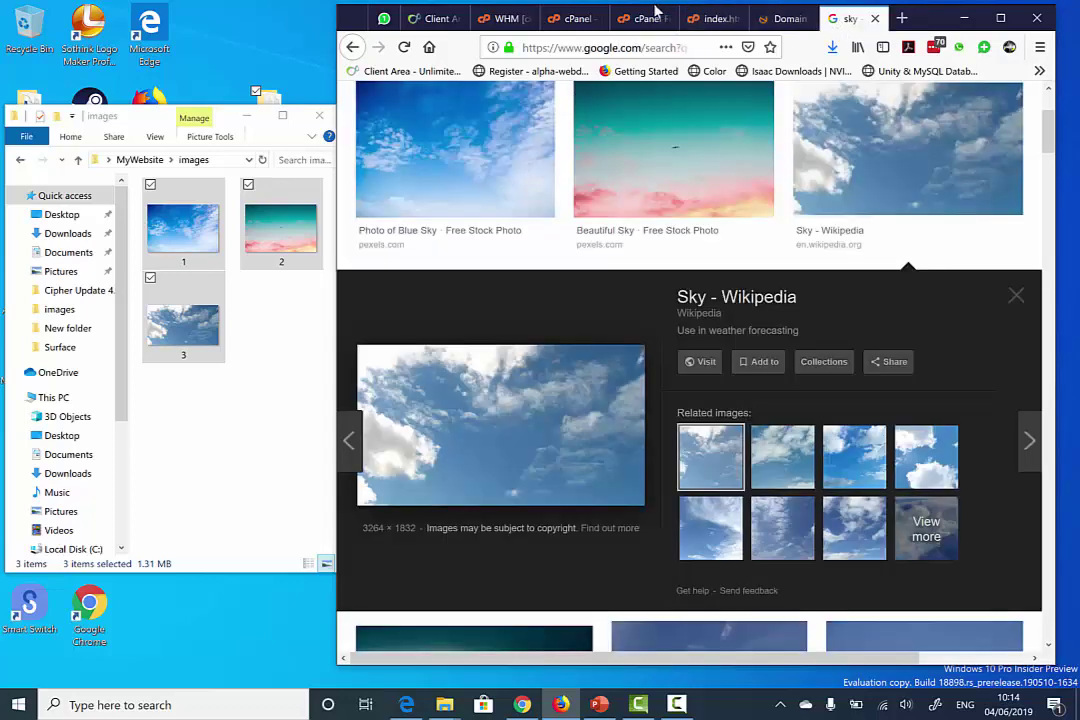
- Load futureskills.pro and follow the new student's link to view their folder listing
click(512, 47)
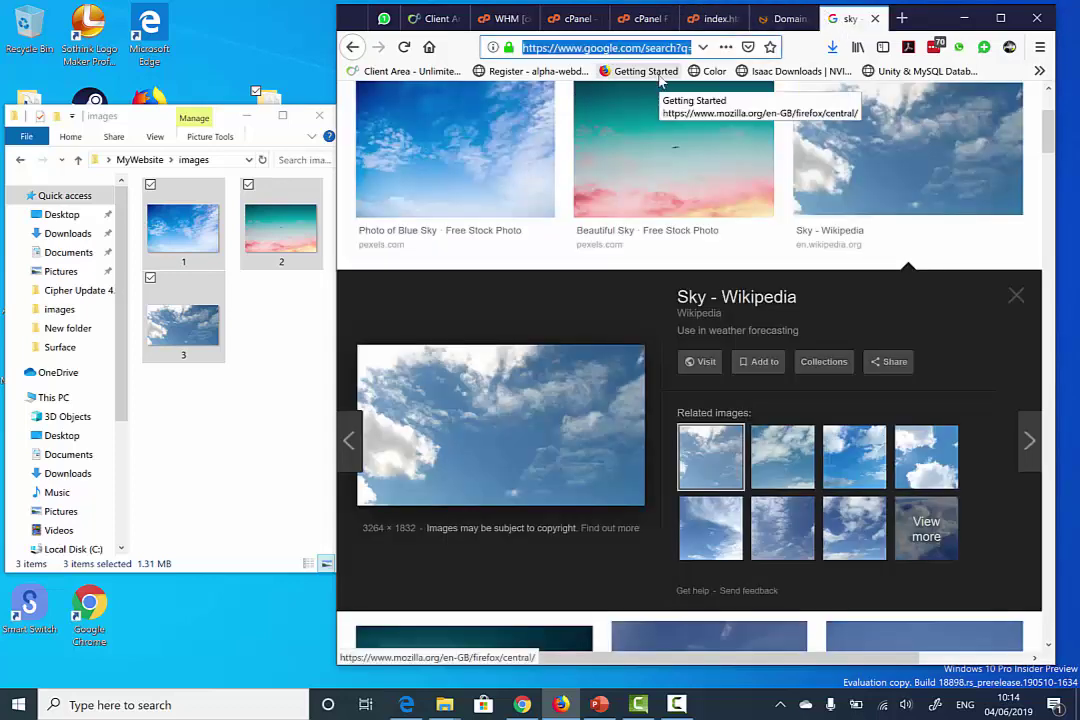
text(fut)
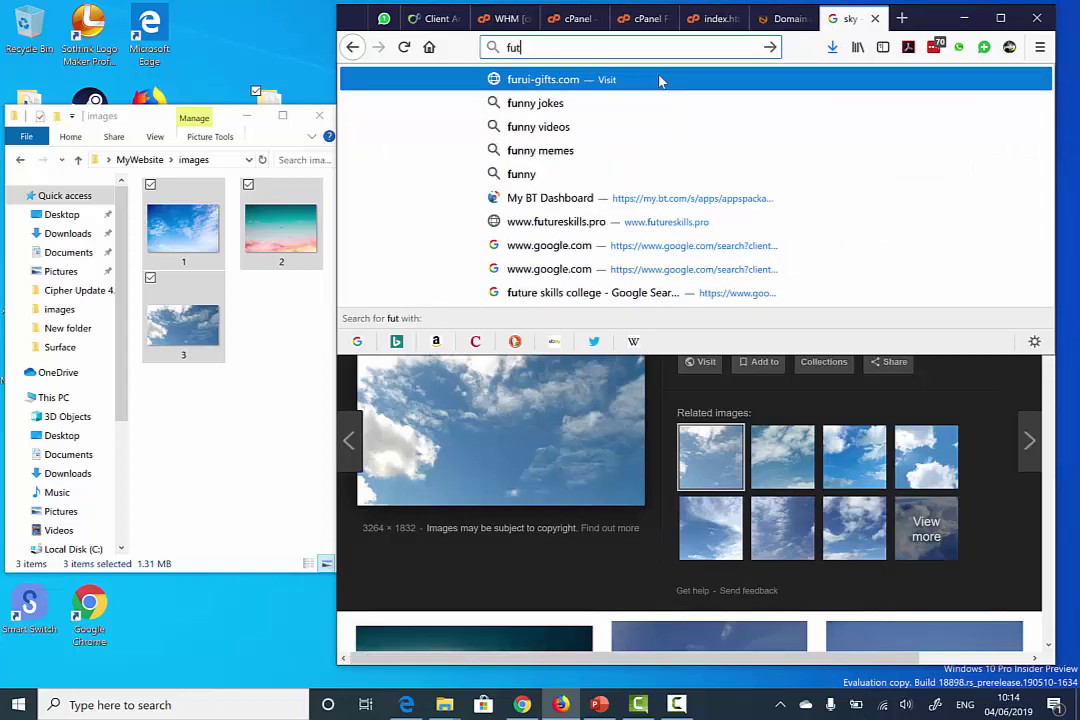
text(ureskills.c)
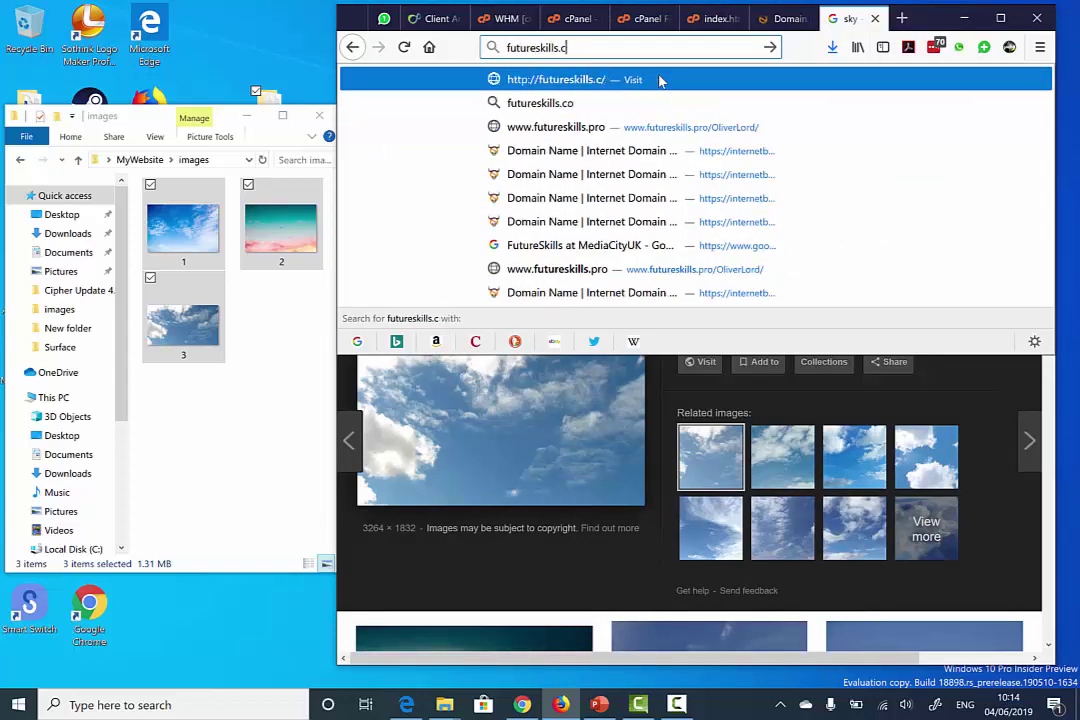
key(BackSpace)
text(pro)
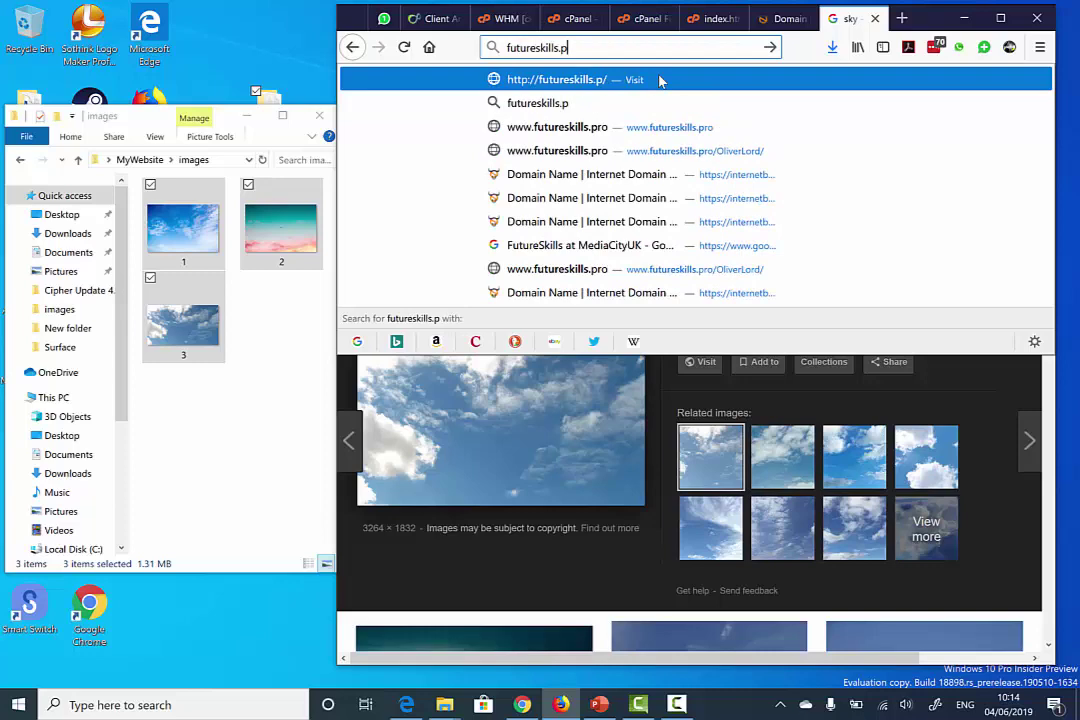
key(Return)
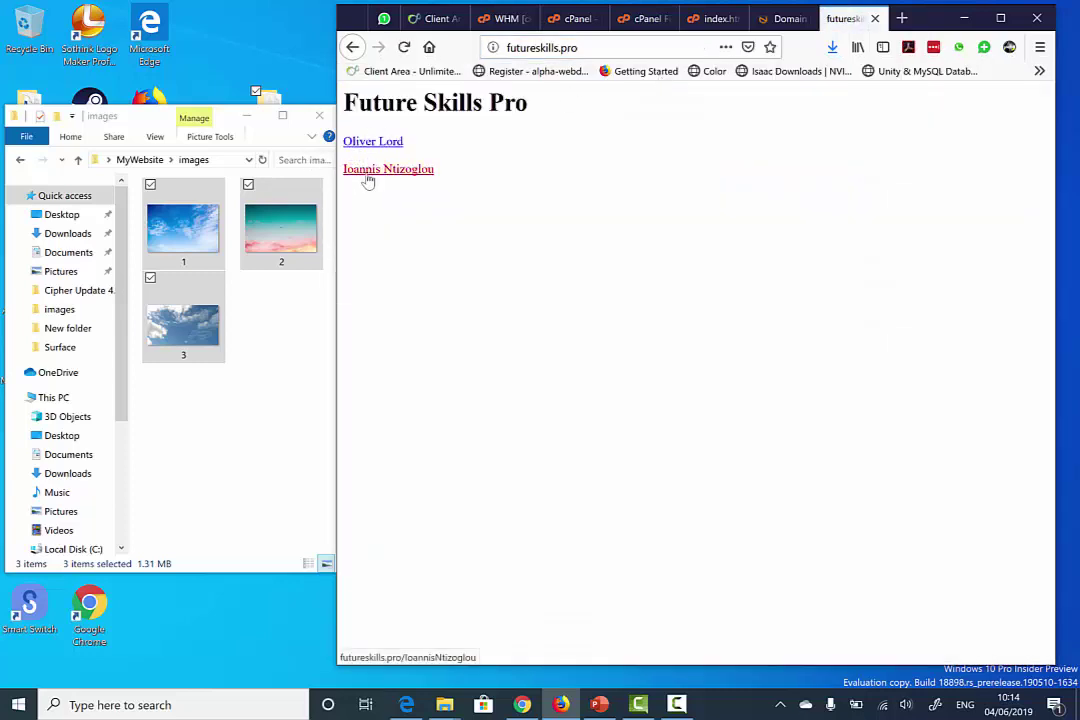
click(368, 172)
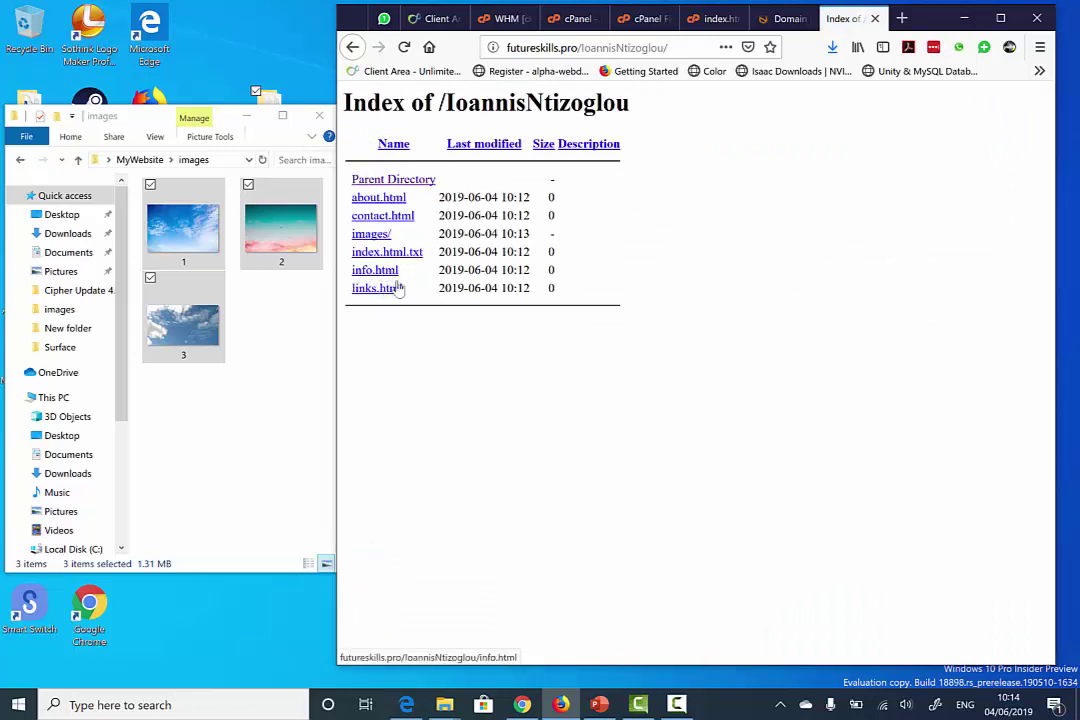
click(716, 30)
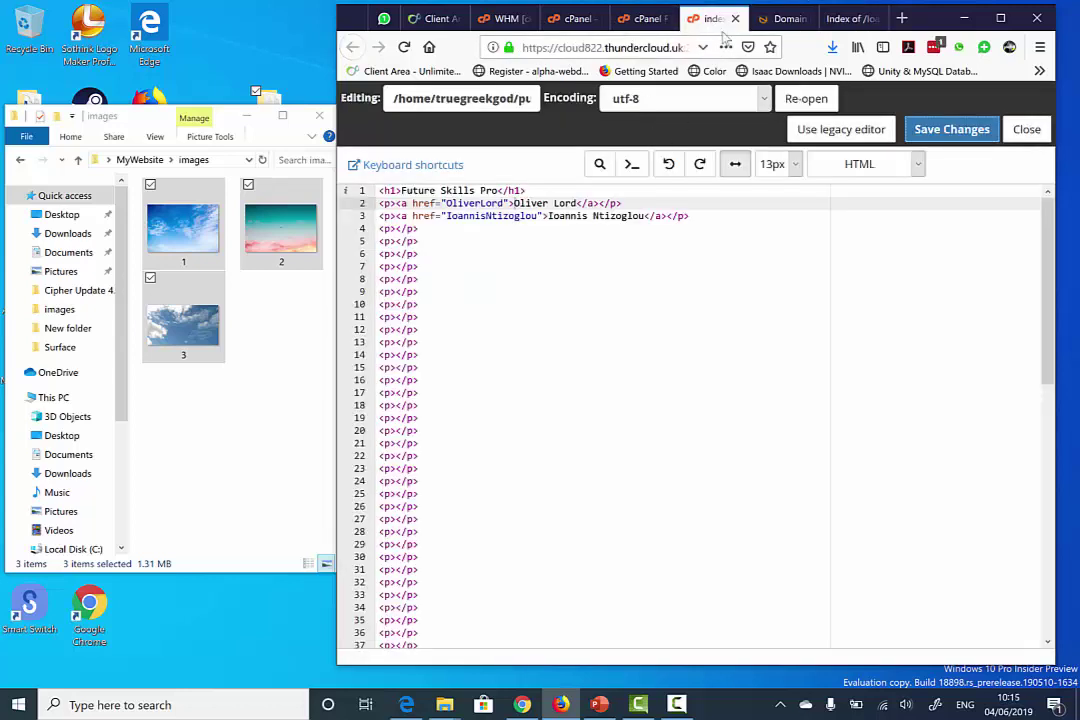
- Remove the .txt extension from index.html.txt in the student's folder, then reload the live listing
click(735, 18)
click(650, 18)
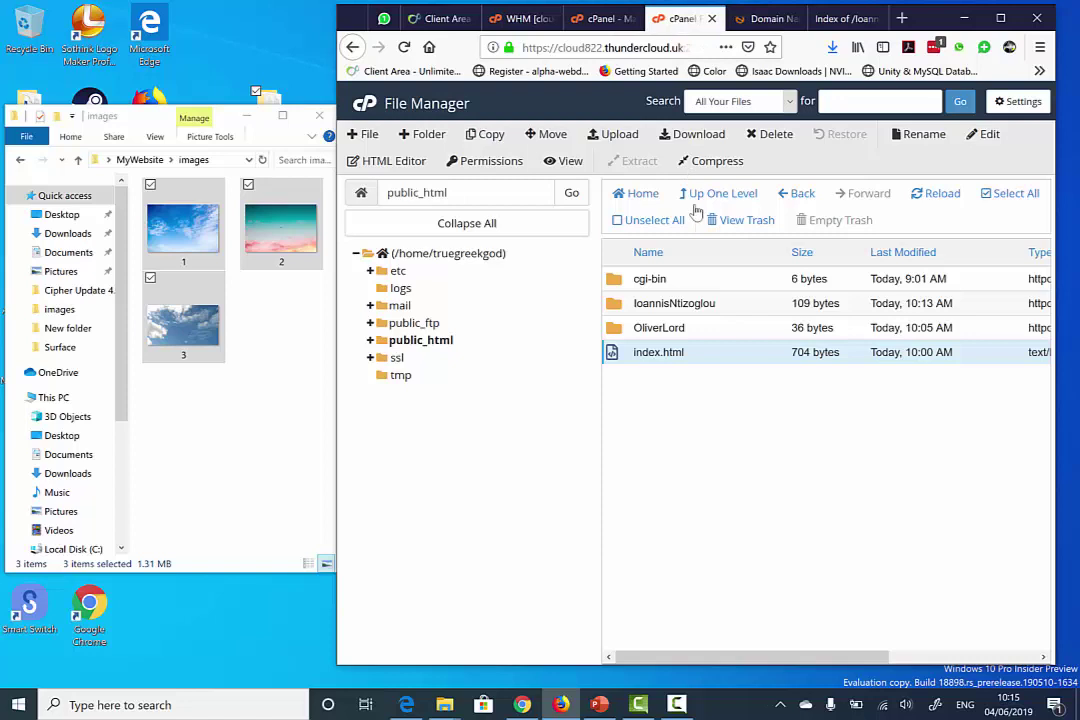
double_click(628, 311)
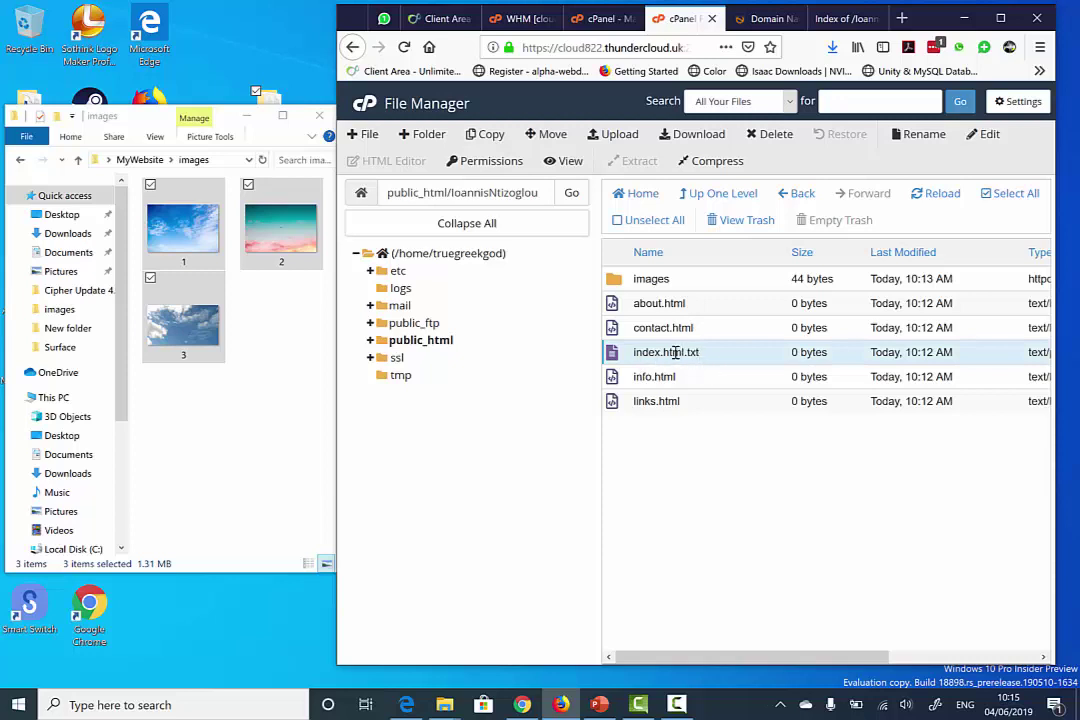
right_click(675, 352)
click(716, 482)
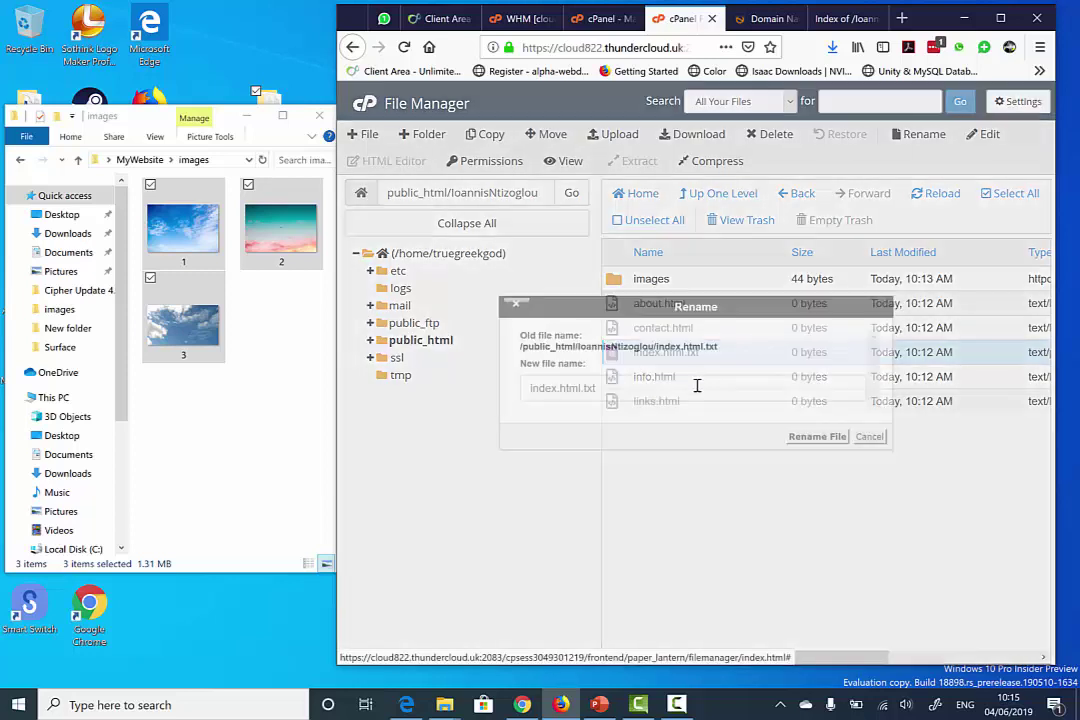
drag(662, 385, 577, 391)
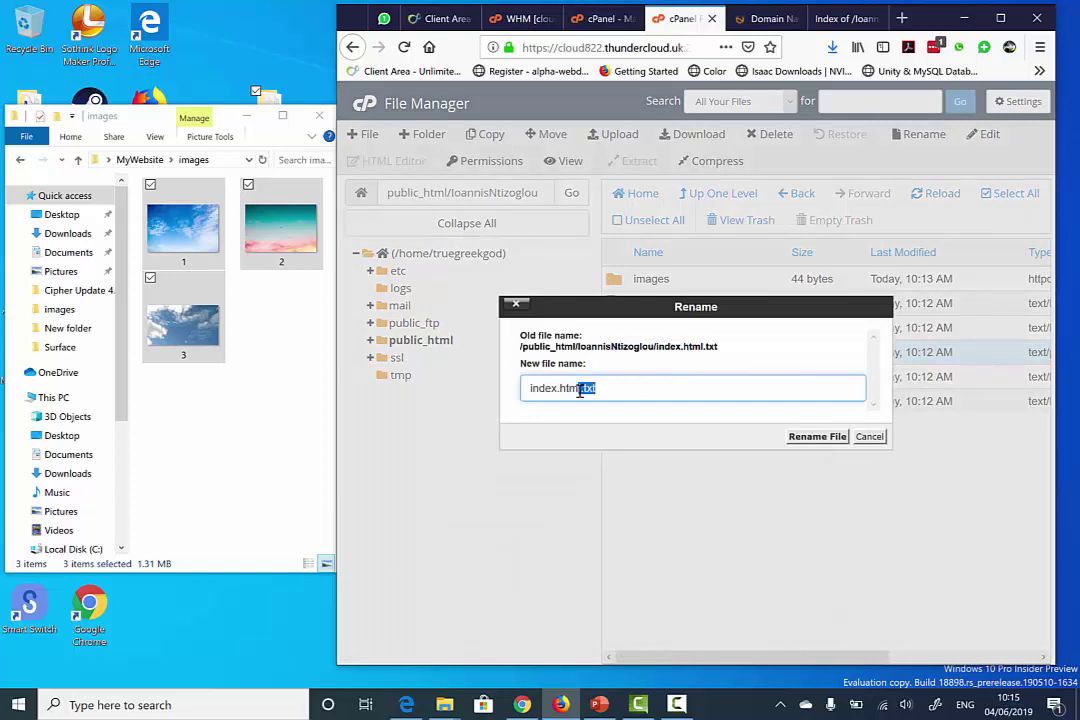
key(BackSpace)
click(815, 436)
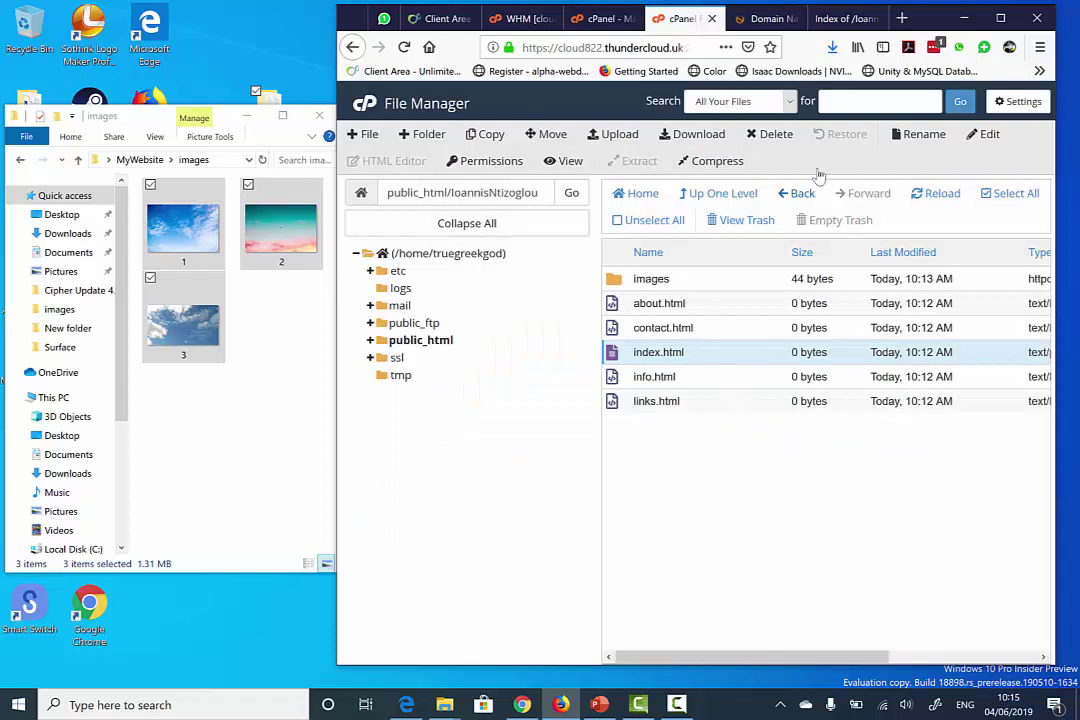
click(830, 18)
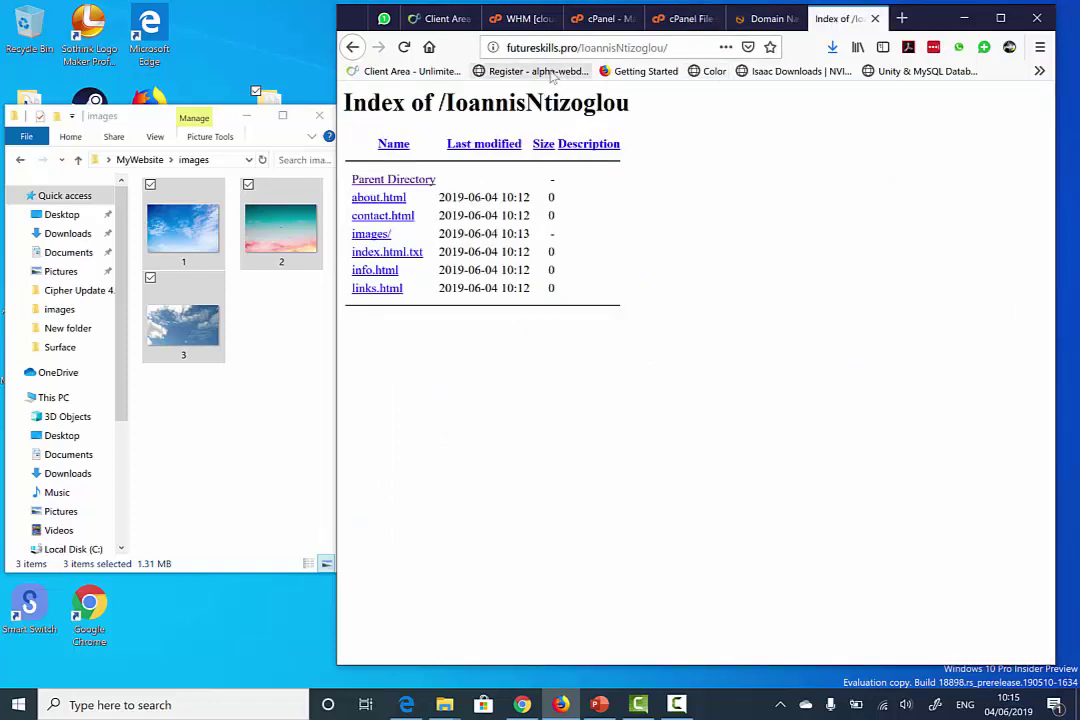
click(404, 47)
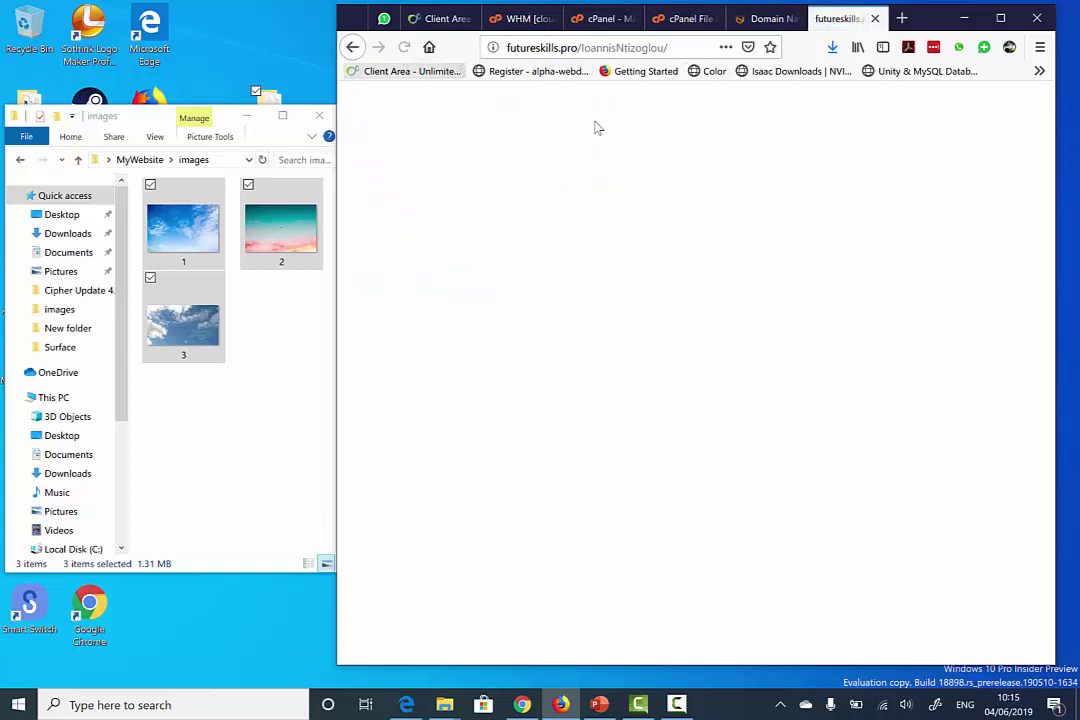